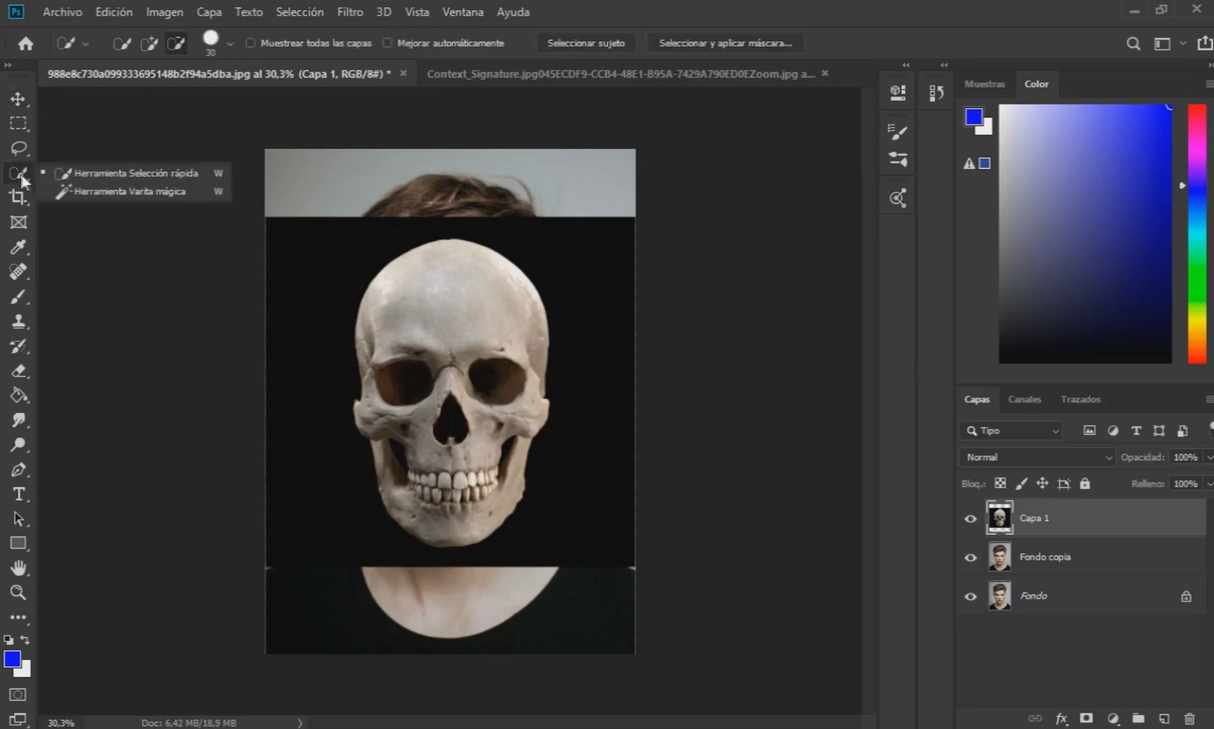
# Step: Mask out the black background around the skull on Capa 1 using an inverted Magic Wand selection
pyautogui.click(108, 192)
pyautogui.click(309, 324)
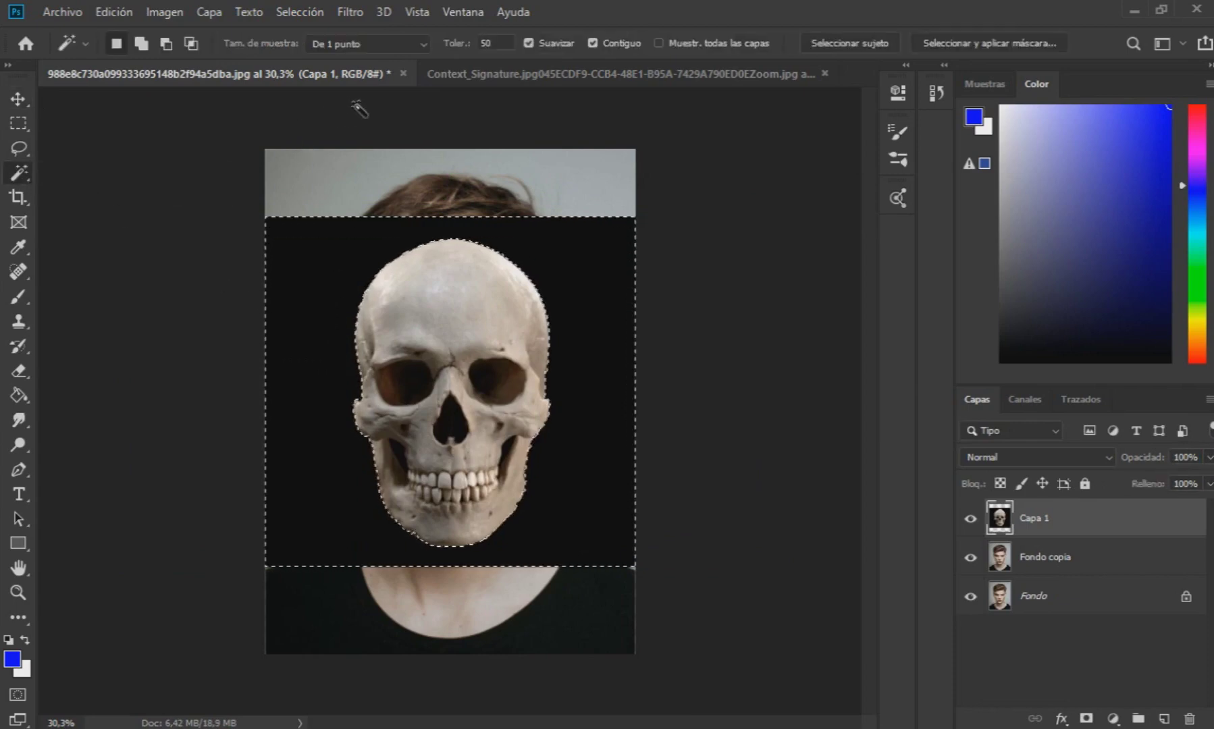
pyautogui.click(1086, 719)
pyautogui.hotkey('ctrl', 'z')
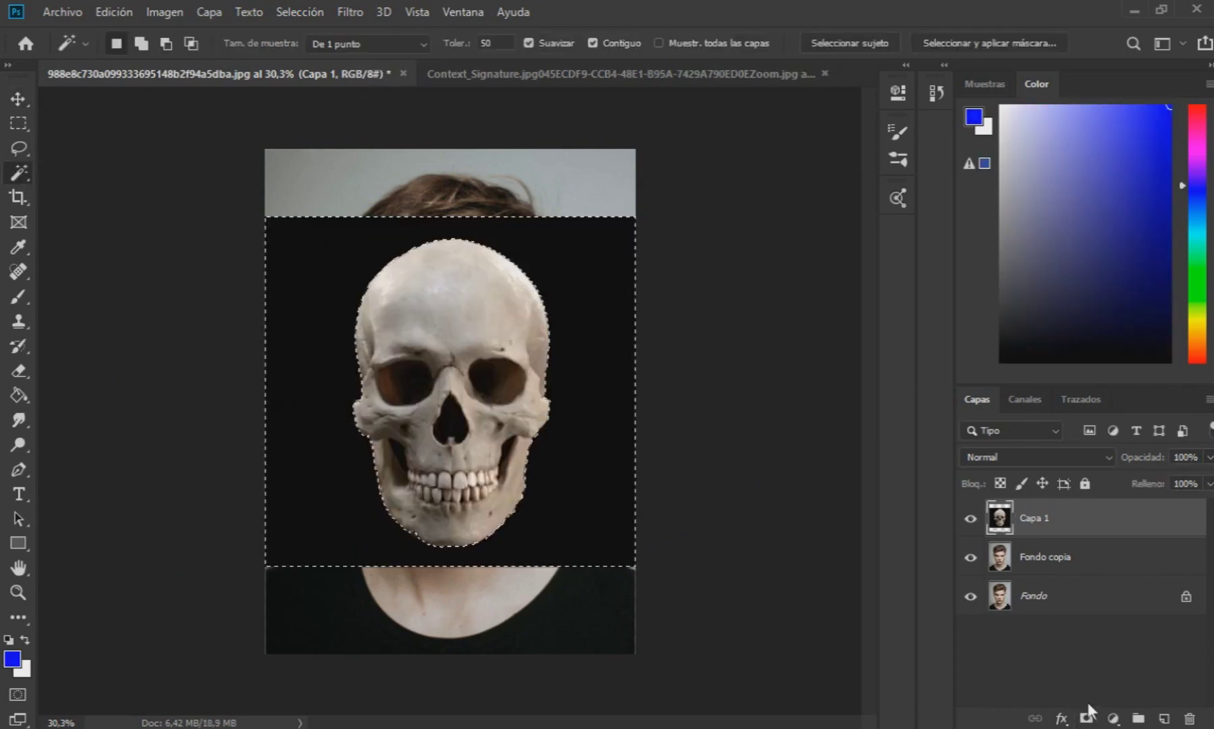
pyautogui.click(304, 13)
pyautogui.click(308, 86)
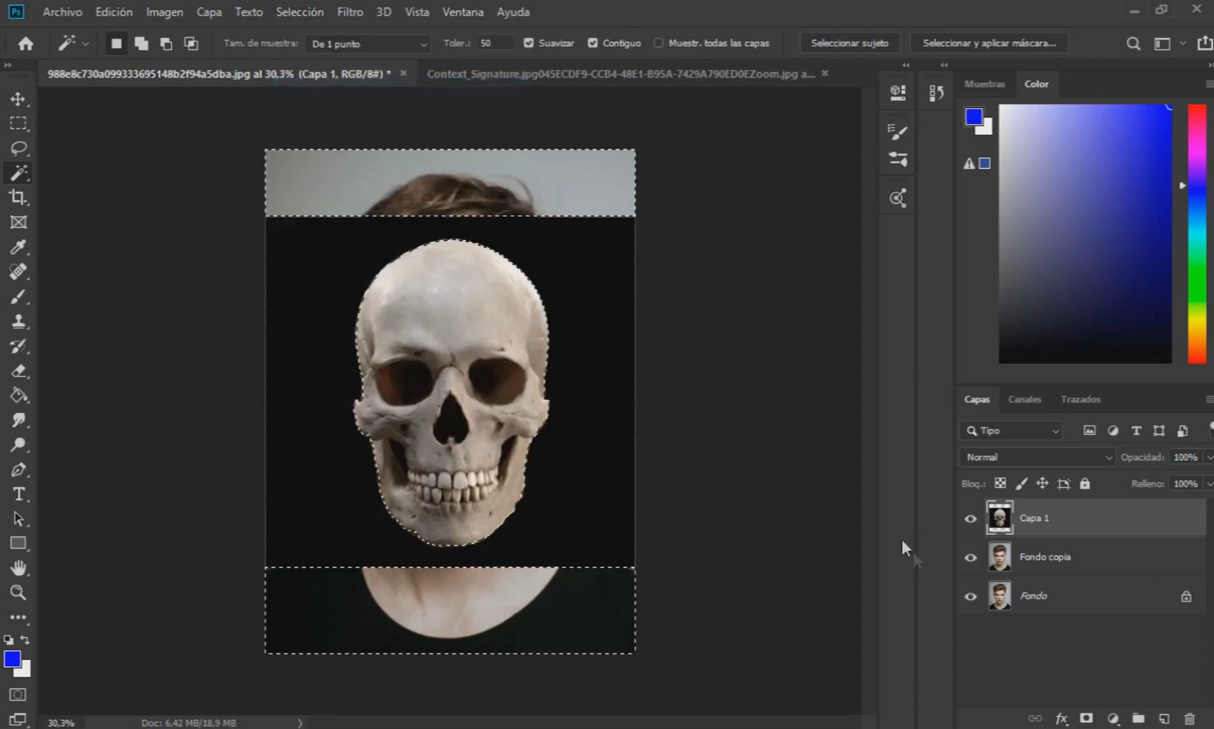
pyautogui.click(1086, 718)
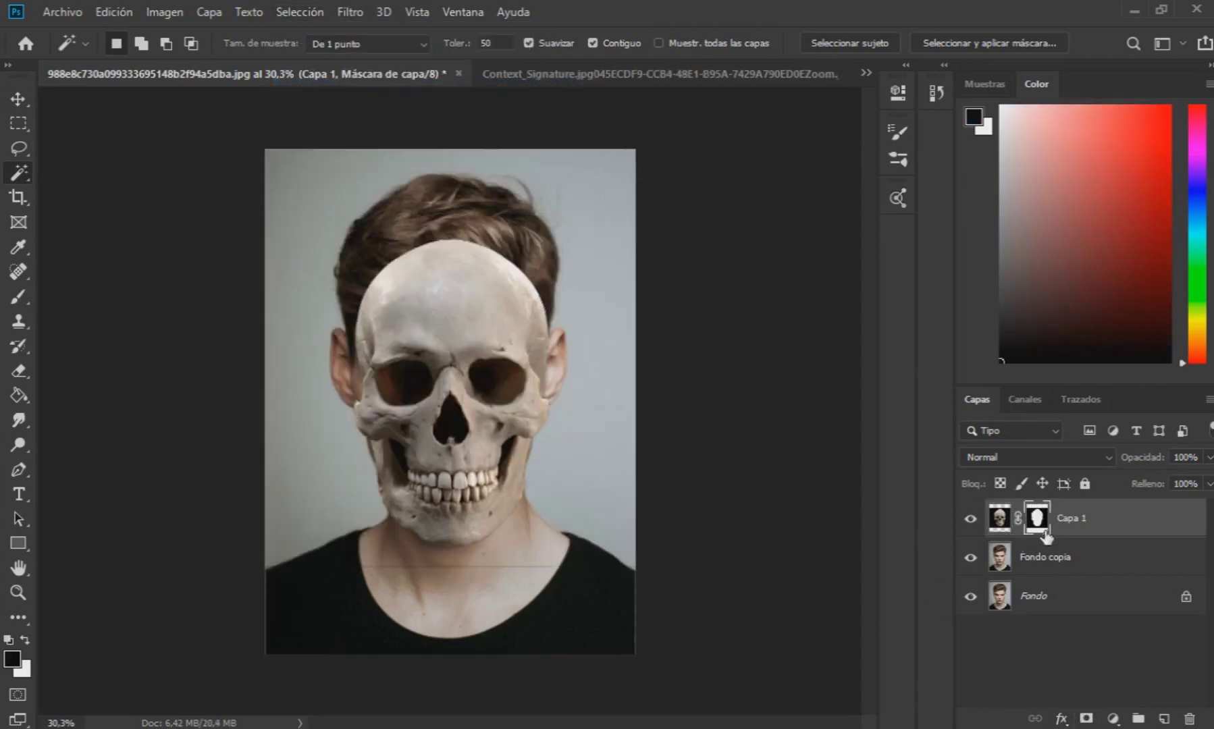
# Step: Enlarge the brush to 131 px and paint black on Capa 1's mask to hide the thin line below the skull
pyautogui.click(1000, 518)
pyautogui.press('b')
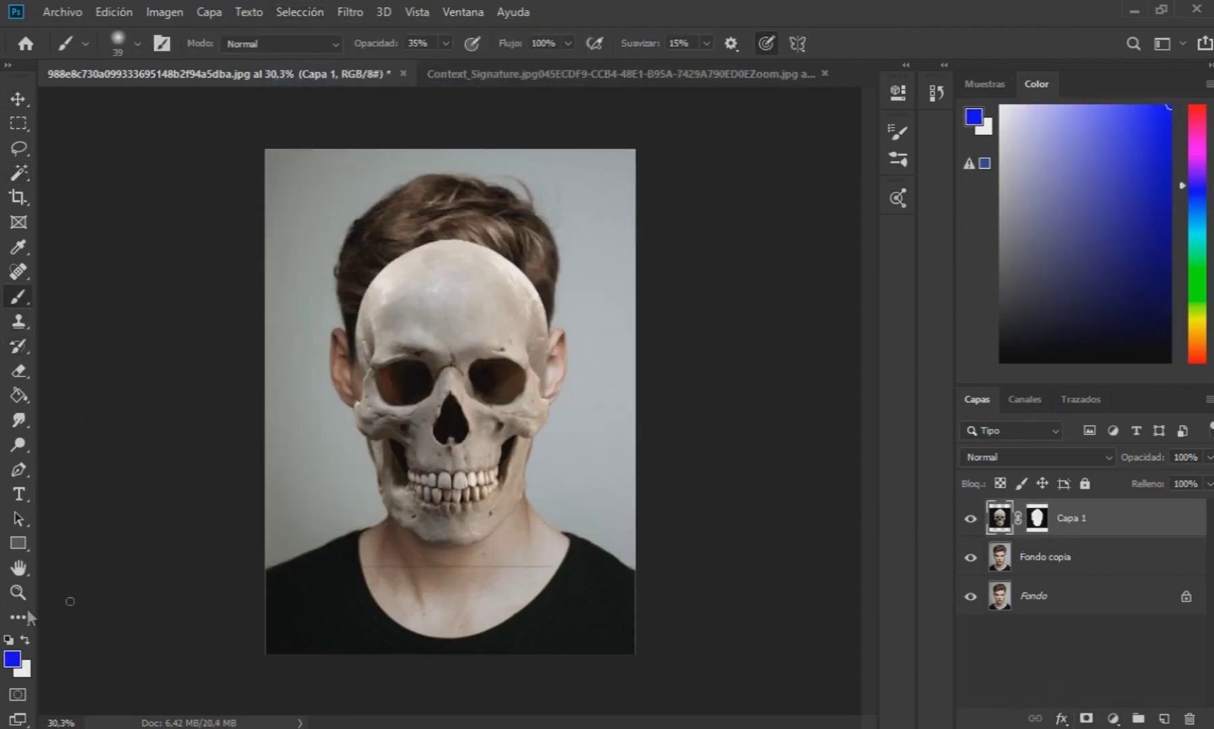
pyautogui.click(1038, 519)
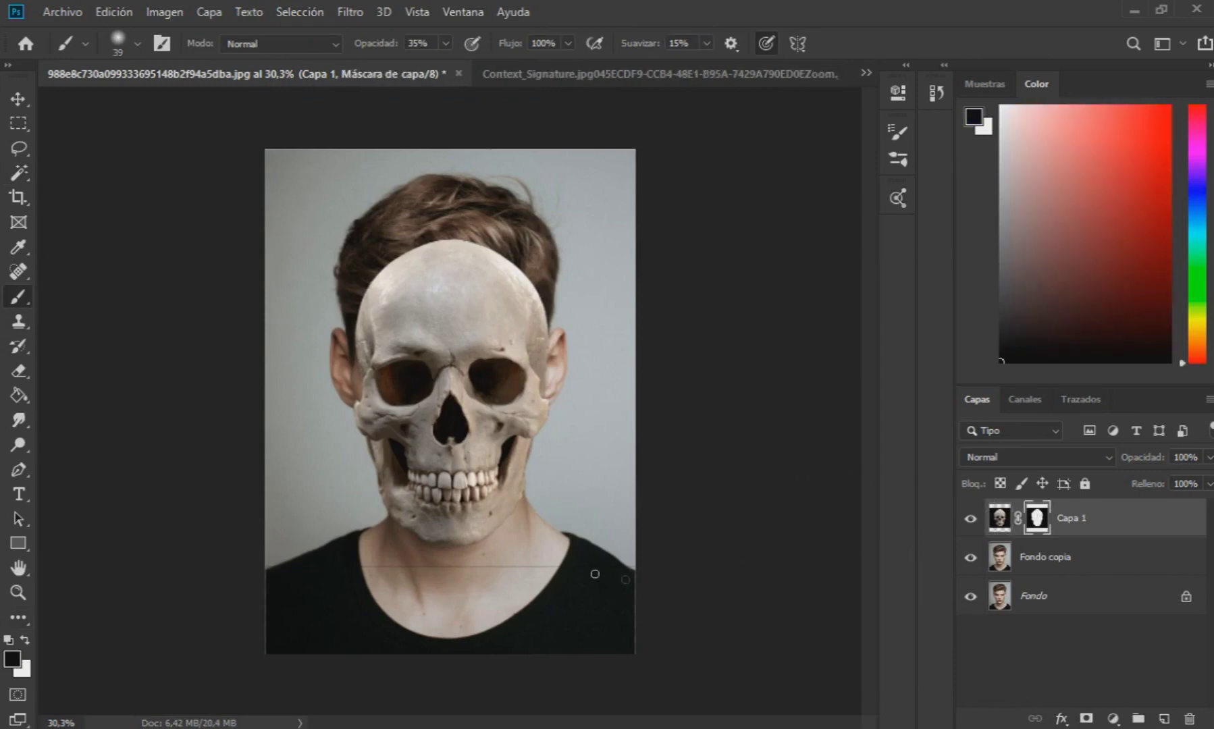
pyautogui.click(137, 43)
pyautogui.moveTo(156, 103); pyautogui.dragTo(172, 101)
pyautogui.press('Return')
# Step: Free-transform the skull on Capa 1 to 97.36% and lower the layer's opacity to 57%
pyautogui.click(18, 98)
pyautogui.click(999, 518)
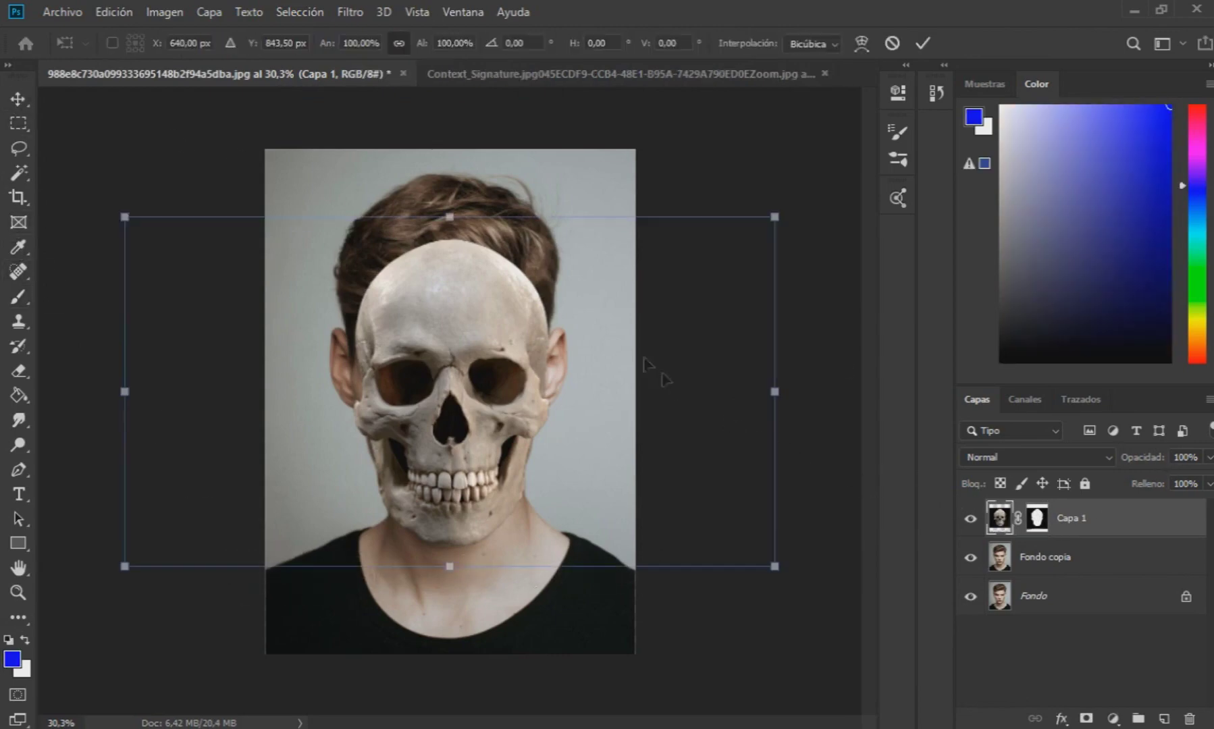
pyautogui.hotkey('ctrl', 't')
pyautogui.click(1209, 457)
pyautogui.moveTo(1193, 479); pyautogui.dragTo(1152, 481)
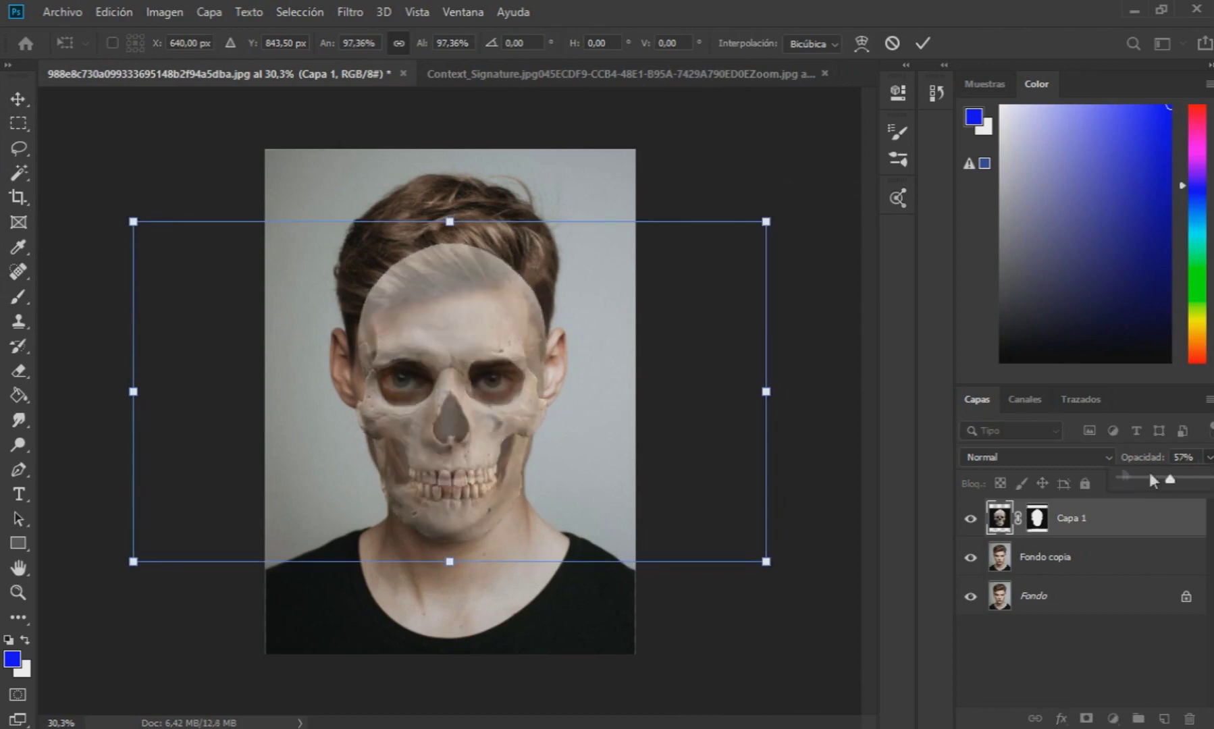
# Step: Scale the skull to 88.89% and position it so its eye sockets and jaw line up with the man's face
pyautogui.scroll(4, 527, 541)
pyautogui.moveTo(457, 550); pyautogui.dragTo(453, 535)
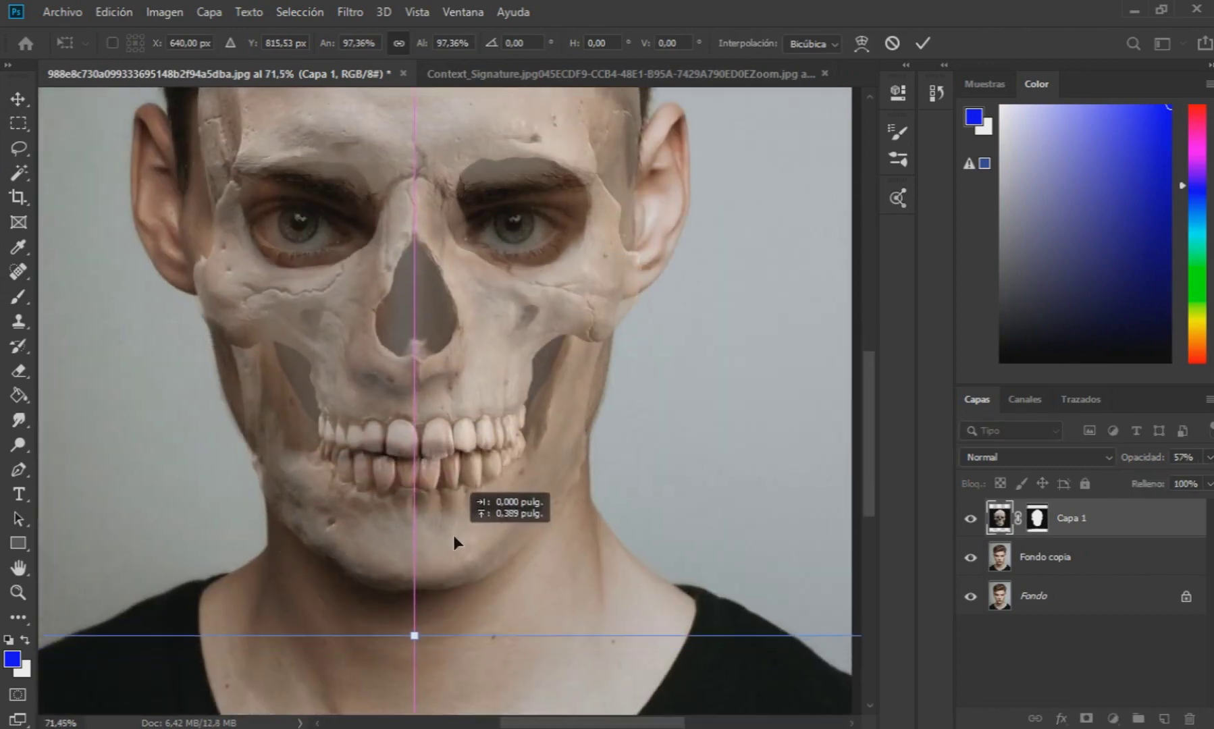
pyautogui.scroll(-3, 702, 571)
pyautogui.moveTo(831, 579); pyautogui.dragTo(800, 569)
pyautogui.moveTo(510, 496); pyautogui.dragTo(501, 499)
pyautogui.press('Left')
pyautogui.press('Left')
pyautogui.press('Left')
pyautogui.press('Left')
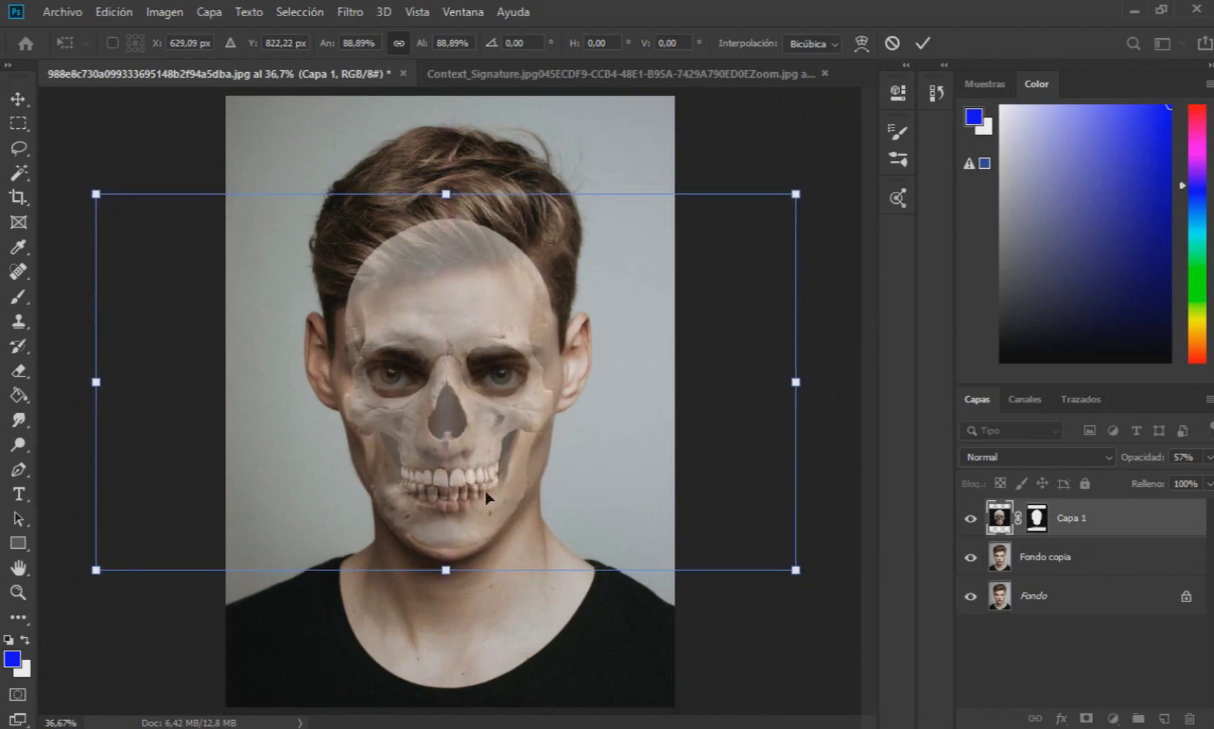
pyautogui.scroll(5, 460, 506)
pyautogui.rightClick(459, 485)
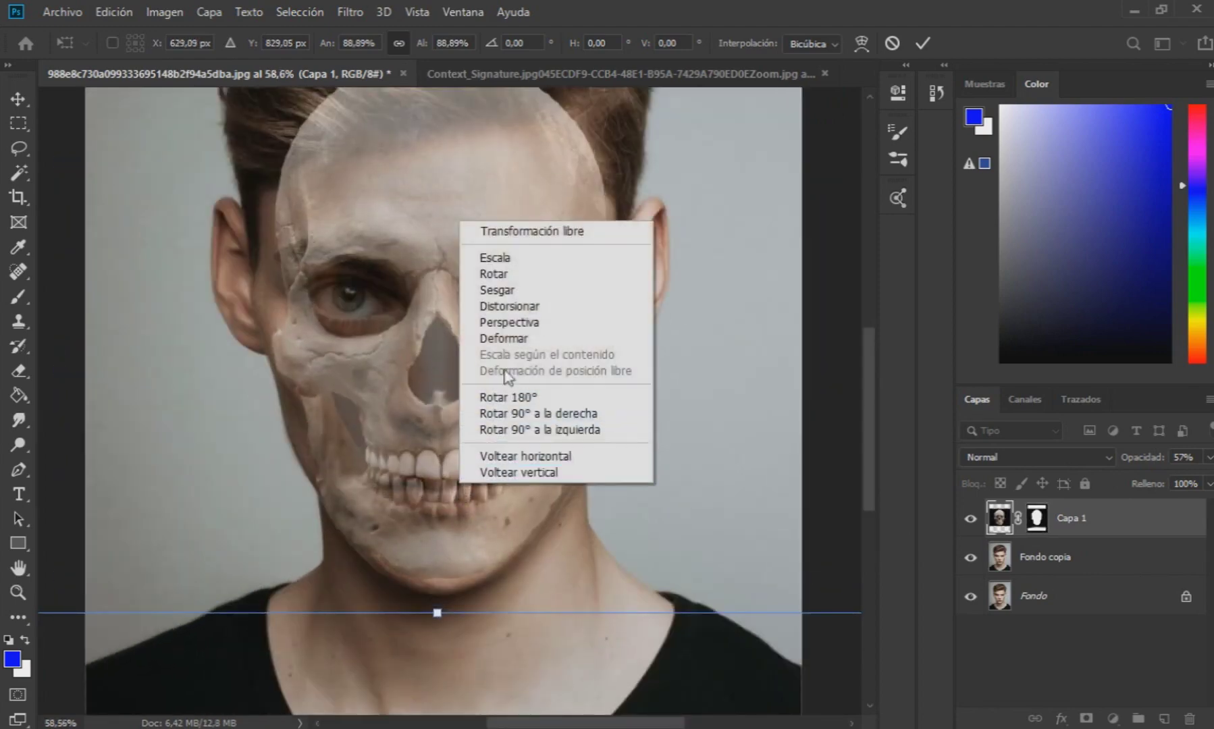
pyautogui.click(507, 346)
pyautogui.moveTo(434, 407); pyautogui.dragTo(435, 326)
pyautogui.hotkey('ctrl', 'z')
pyautogui.scroll(-4, 431, 392)
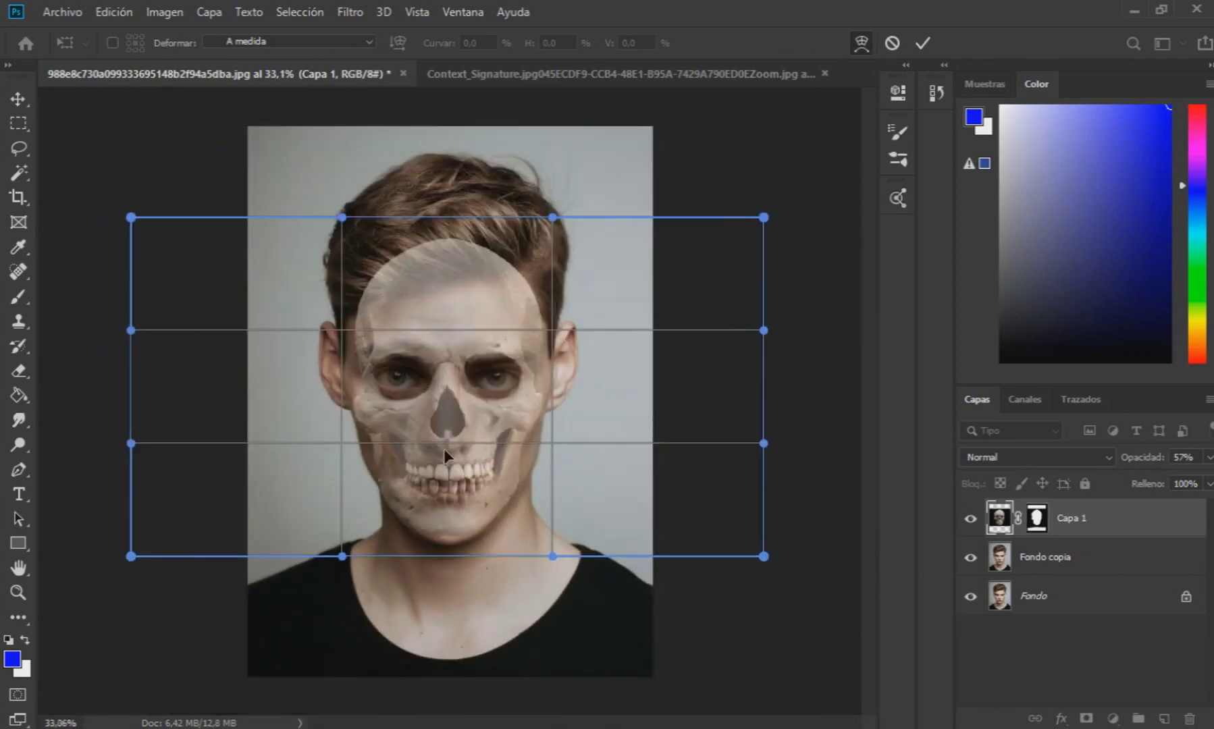
pyautogui.moveTo(445, 451); pyautogui.dragTo(446, 530)
pyautogui.hotkey('ctrl', 'z')
# Step: Apply the transform, then warp the skull by pulling its upper jaw and teeth downward over the man's mouth
pyautogui.click(21, 100)
pyautogui.hotkey('ctrl', 't')
pyautogui.rightClick(513, 415)
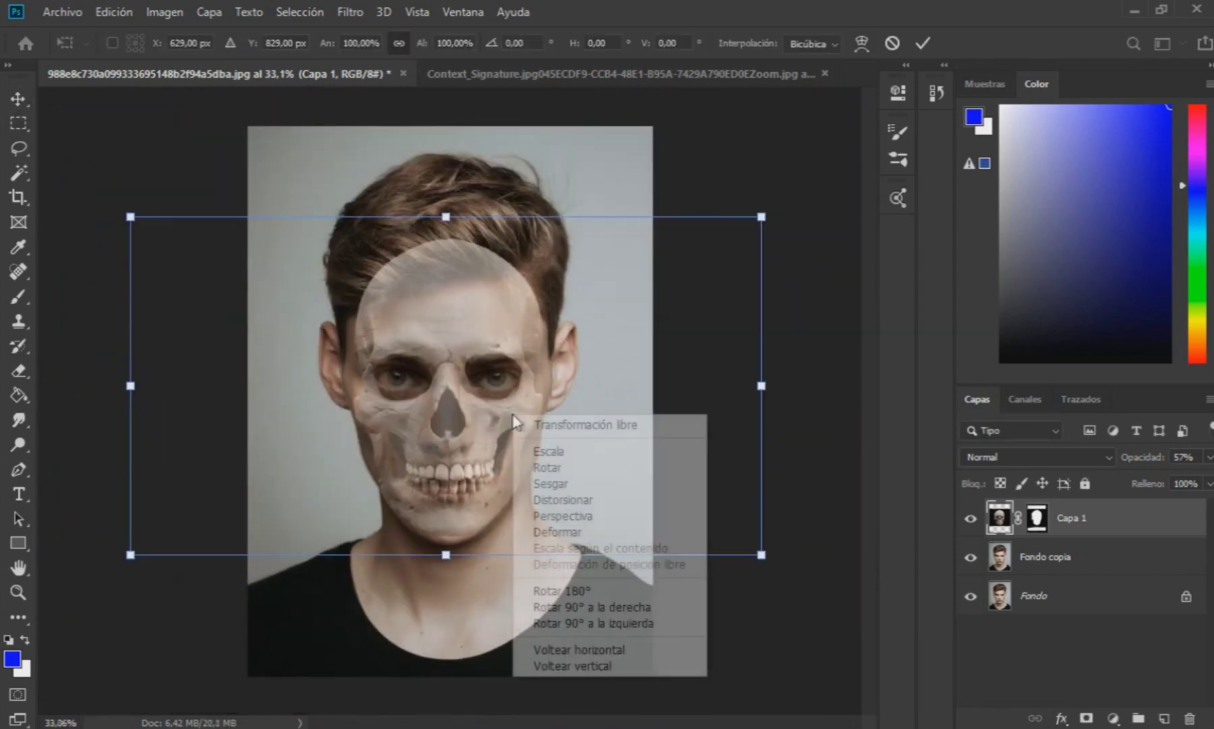
pyautogui.click(558, 532)
pyautogui.scroll(2, 449, 455)
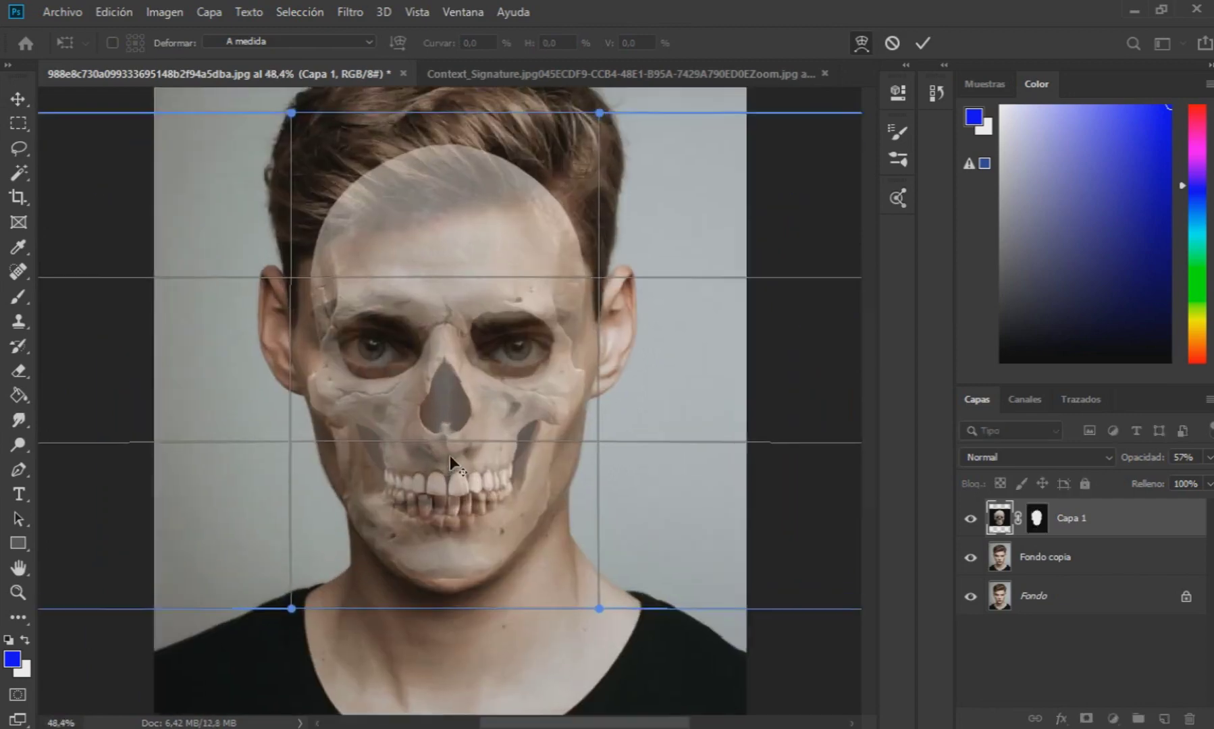
pyautogui.scroll(2, 450, 455)
pyautogui.moveTo(444, 436); pyautogui.dragTo(433, 519)
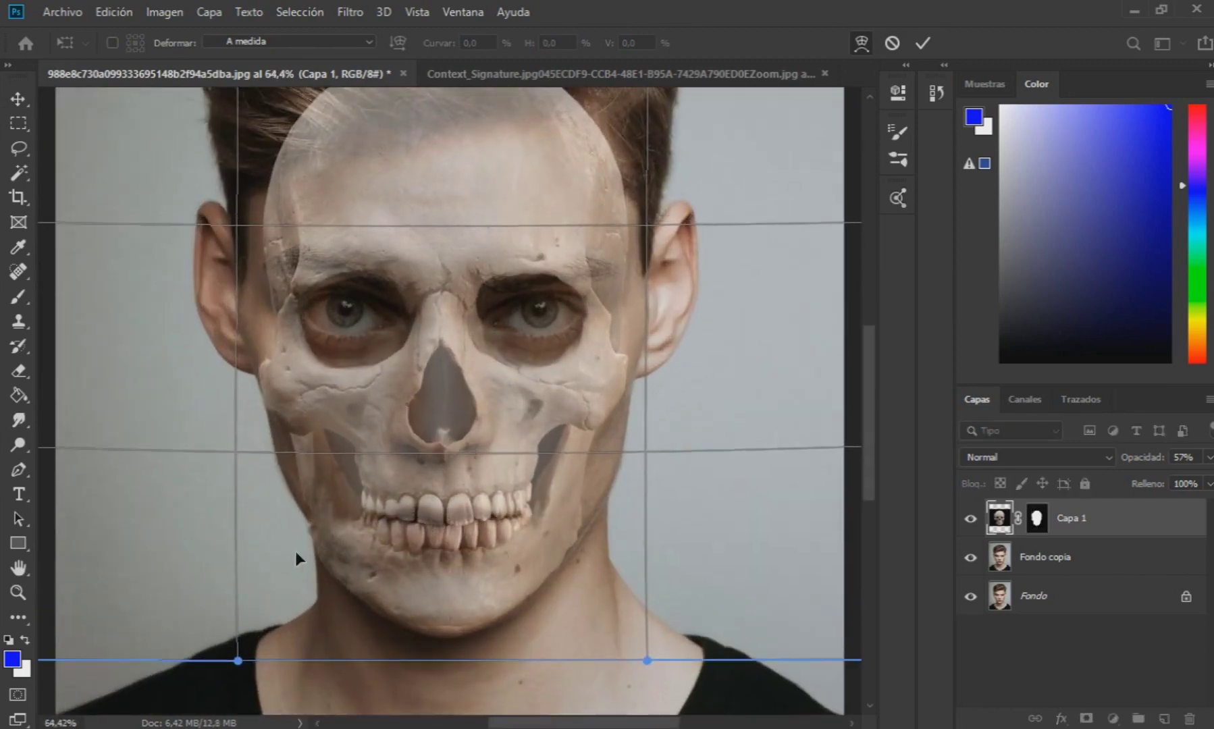
# Step: Narrow the skull's jaw by moving the two middle warp handles on the lower edge inward and slightly up
pyautogui.moveTo(240, 667); pyautogui.dragTo(271, 657)
pyautogui.moveTo(647, 660); pyautogui.dragTo(581, 647)
pyautogui.moveTo(284, 654); pyautogui.dragTo(330, 649)
# Step: Warp the skull's eye sockets and nose bridge to match the face, and apply the warp
pyautogui.moveTo(290, 307); pyautogui.dragTo(277, 298)
pyautogui.moveTo(600, 310); pyautogui.dragTo(628, 309)
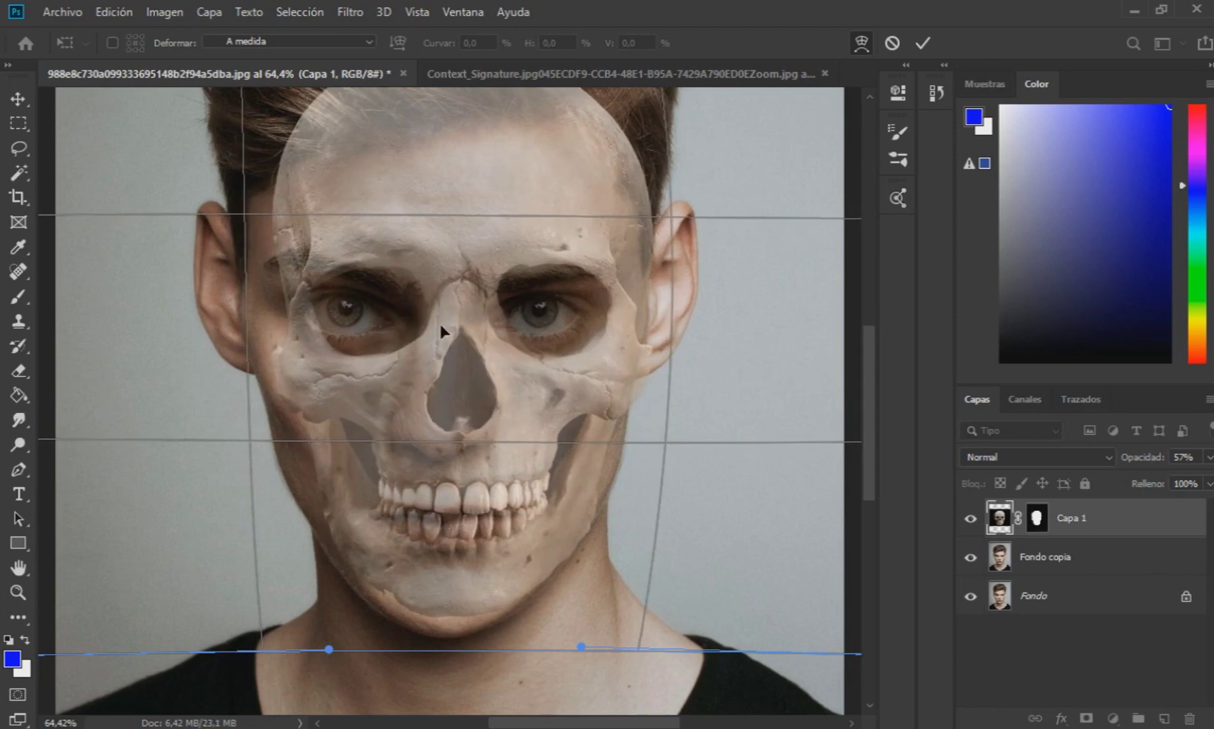
pyautogui.moveTo(476, 314); pyautogui.dragTo(484, 285)
pyautogui.moveTo(292, 302); pyautogui.dragTo(281, 298)
pyautogui.scroll(-4, 464, 270)
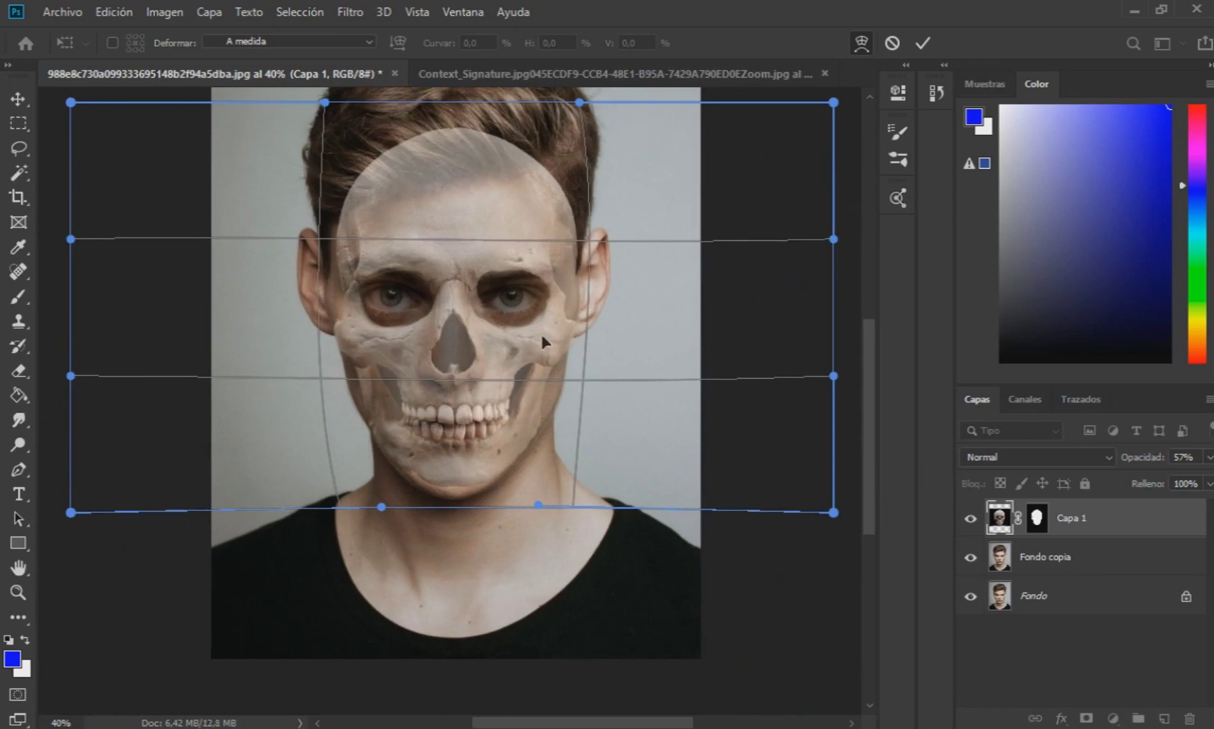
pyautogui.press('Return')
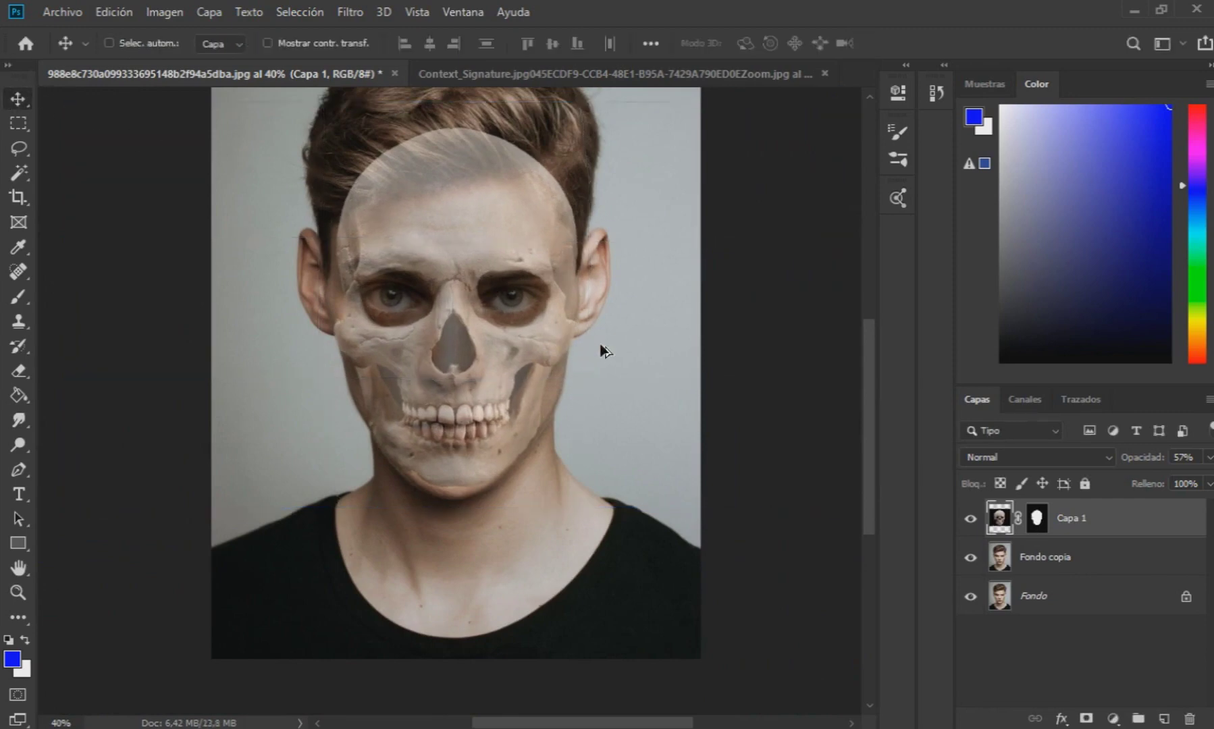
# Step: Restore the skull layer's opacity to 100% and merge it with a new layer so its mask is applied
pyautogui.scroll(-4, 628, 368)
pyautogui.moveTo(1209, 469); pyautogui.dragTo(1209, 480)
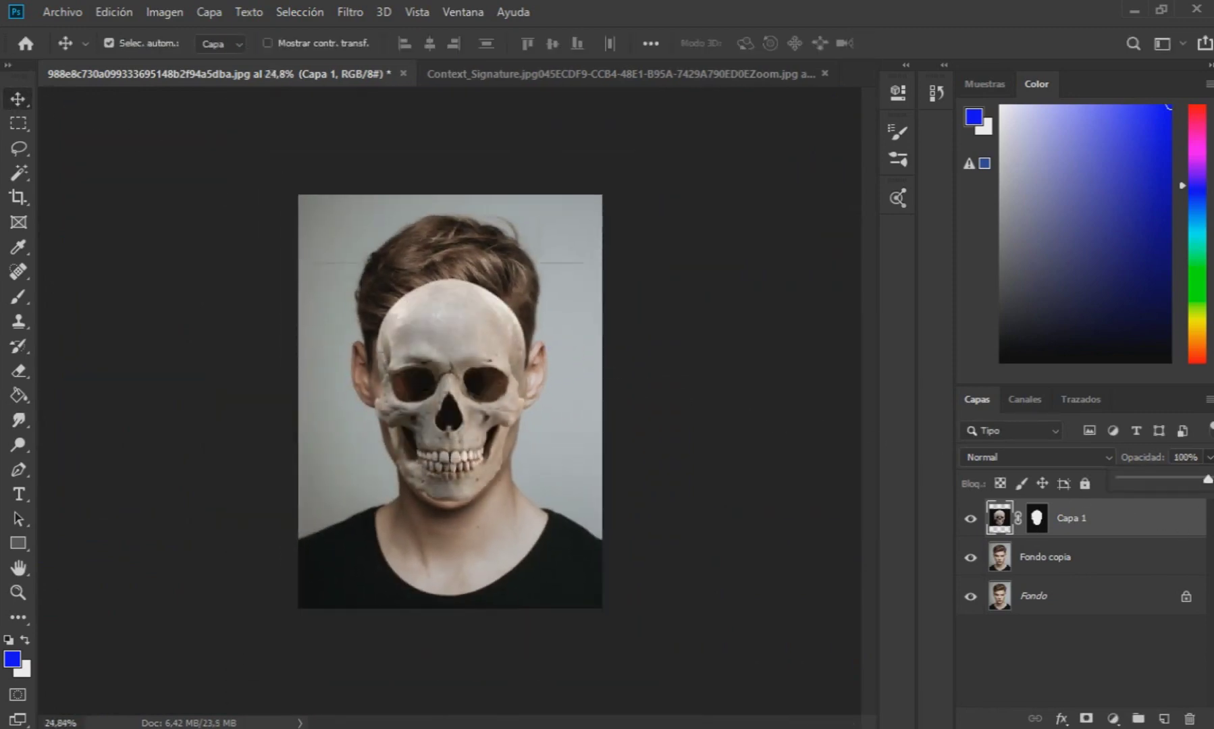
pyautogui.click(1037, 523)
pyautogui.click(1107, 526)
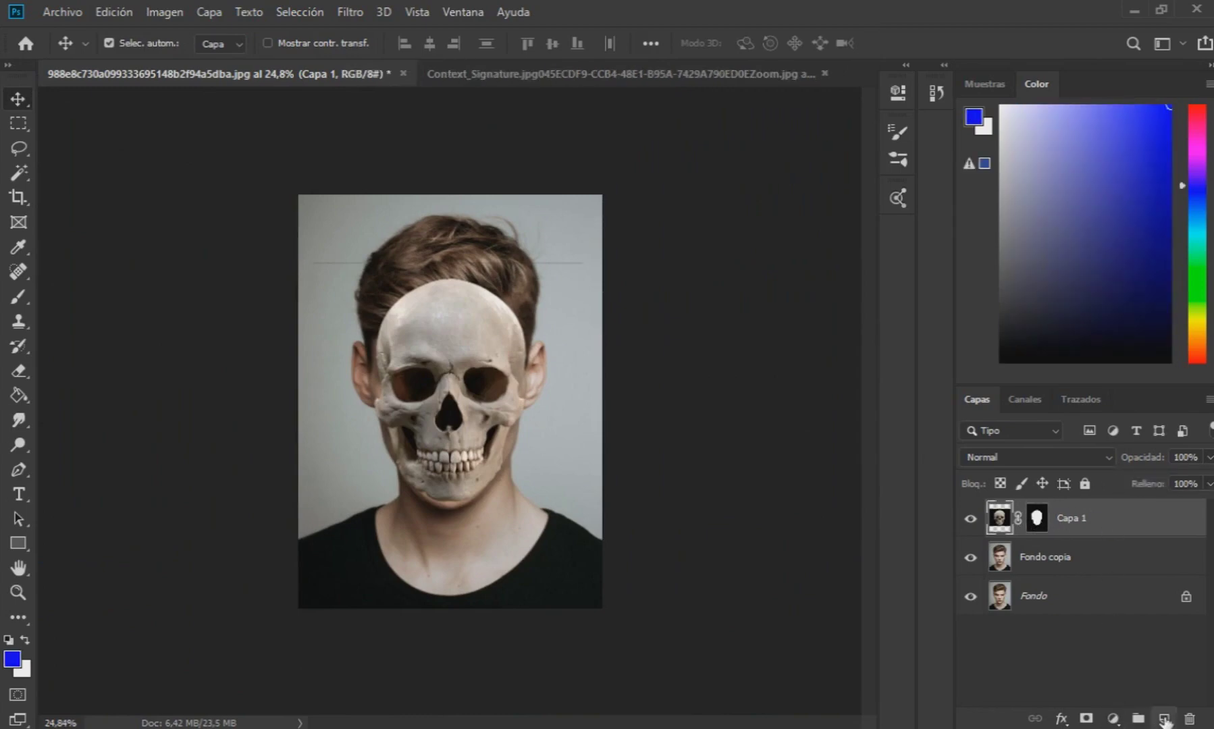
pyautogui.click(1167, 720)
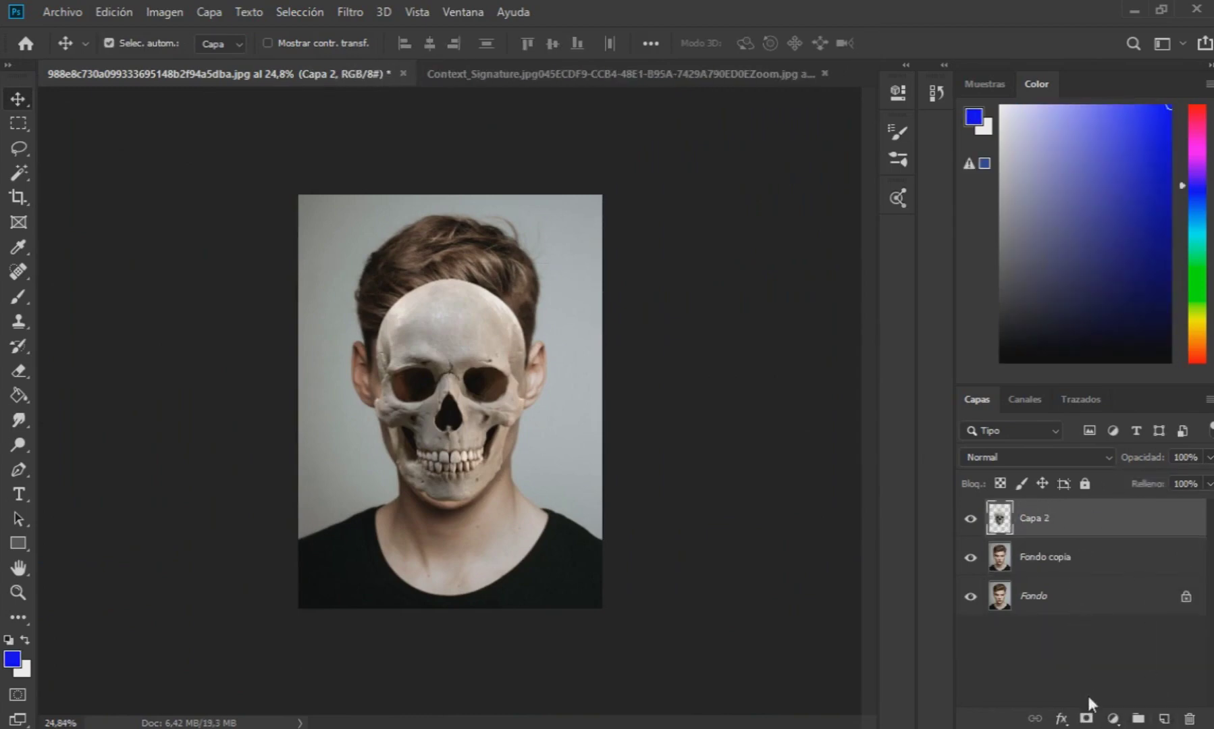
# Step: Add a layer mask to Capa 2 and invert it to black to hide the skull
pyautogui.click(1084, 717)
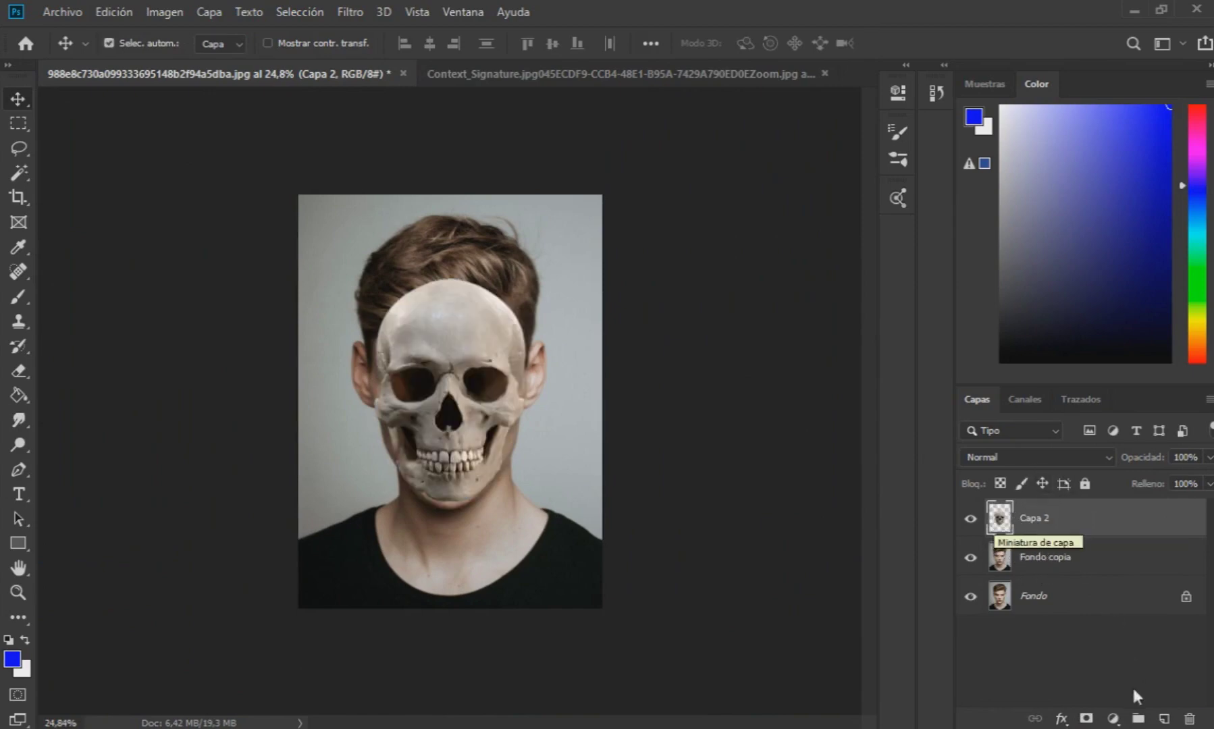
pyautogui.click(1086, 719)
pyautogui.hotkey('ctrl', 'i')
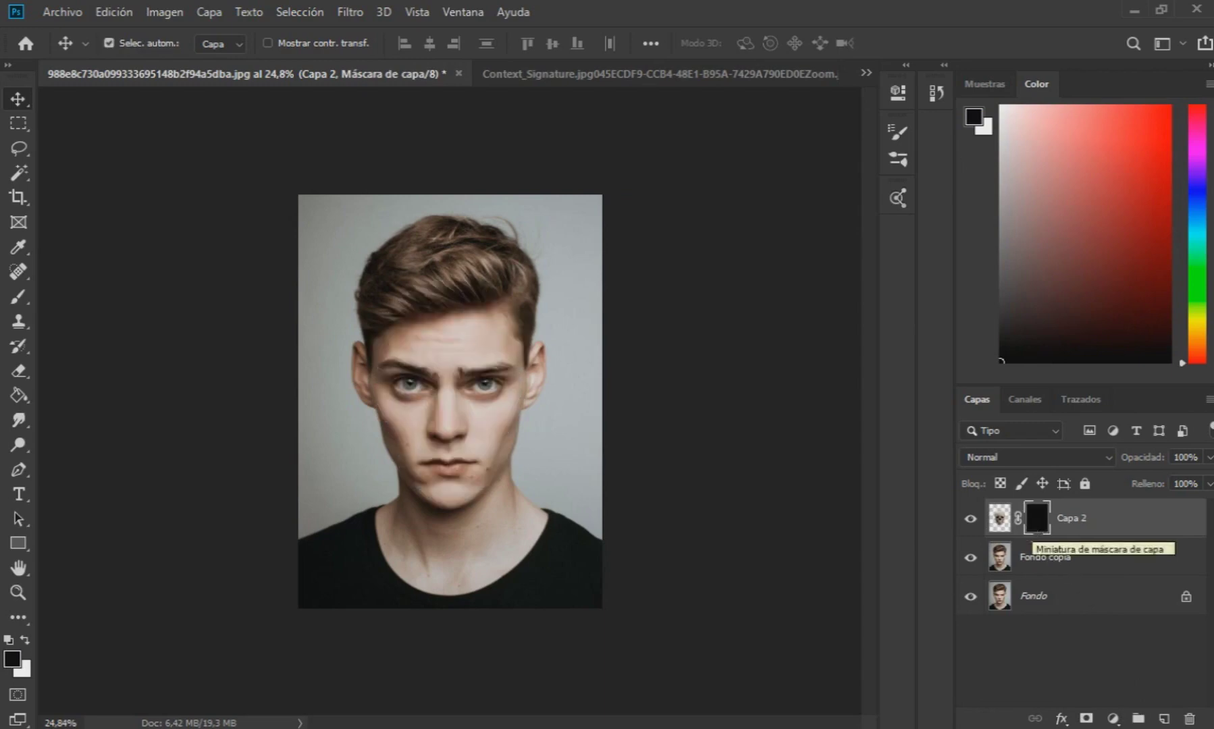
# Step: Paint white on Capa 2's mask with the Brush to reveal the skull's right eye socket, cheek and right-hand teeth
pyautogui.click(19, 297)
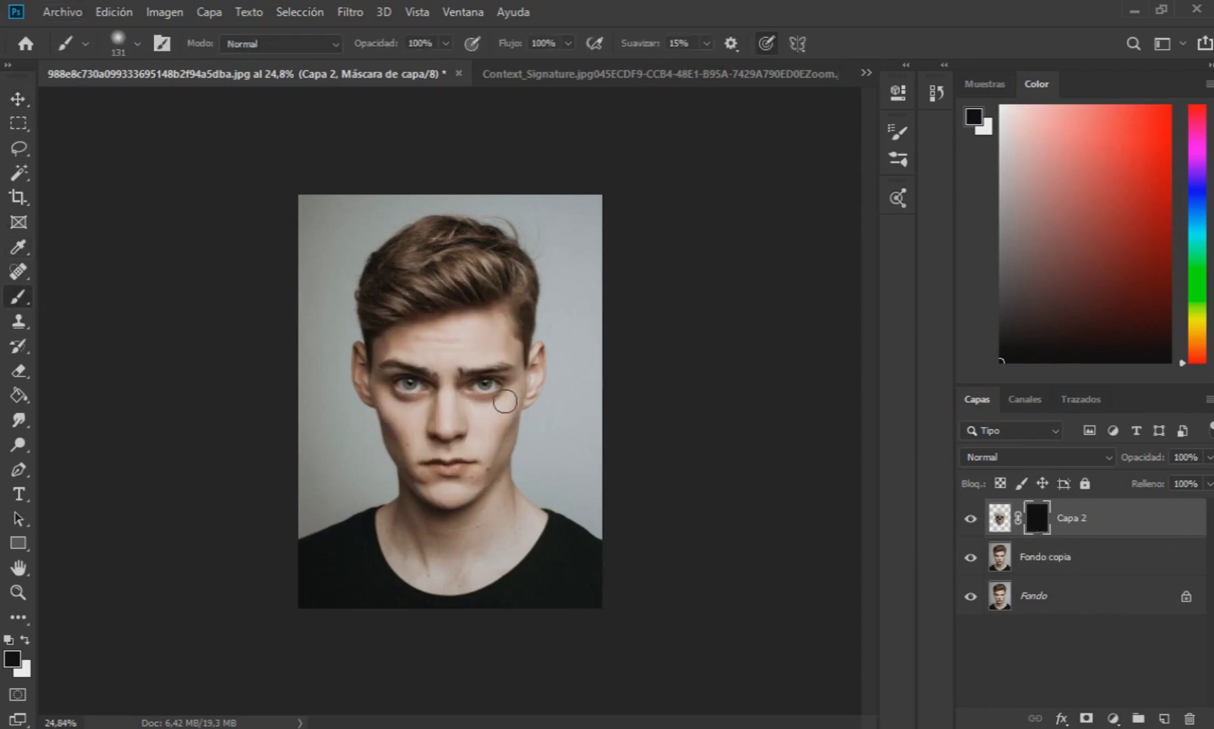
pyautogui.keyDown('alt'); pyautogui.scroll(5, 466, 404); pyautogui.keyUp('alt')
pyautogui.keyDown('alt'); pyautogui.scroll(2, 456, 407); pyautogui.keyUp('alt')
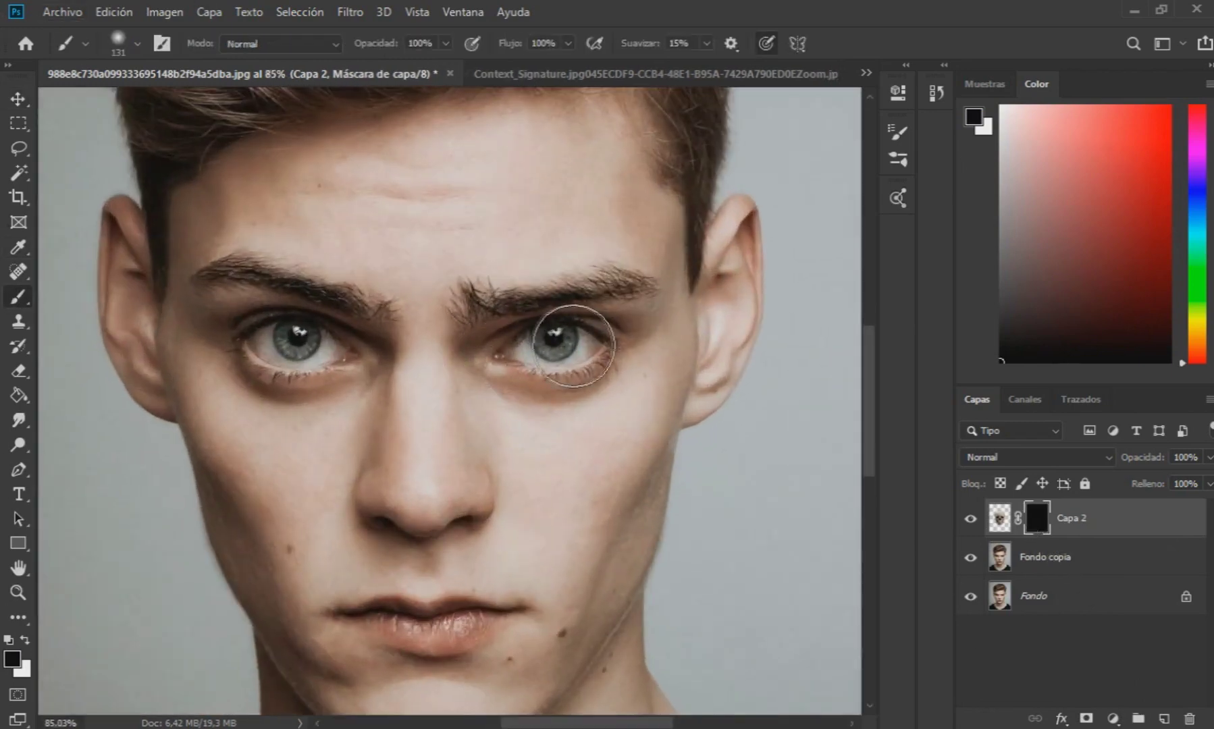
pyautogui.moveTo(514, 331)
pyautogui.mouseDown()
pyautogui.moveTo(602, 353)
pyautogui.moveTo(501, 330)
pyautogui.moveTo(510, 223)
pyautogui.moveTo(473, 270)
pyautogui.moveTo(537, 278)
pyautogui.mouseUp()
pyautogui.moveTo(564, 230)
pyautogui.mouseDown()
pyautogui.moveTo(542, 354)
pyautogui.moveTo(550, 514)
pyautogui.moveTo(526, 436)
pyautogui.moveTo(546, 552)
pyautogui.moveTo(572, 415)
pyautogui.moveTo(560, 519)
pyautogui.moveTo(526, 606)
pyautogui.moveTo(531, 520)
pyautogui.moveTo(534, 584)
pyautogui.moveTo(509, 643)
pyautogui.moveTo(507, 591)
pyautogui.moveTo(489, 640)
pyautogui.mouseUp()
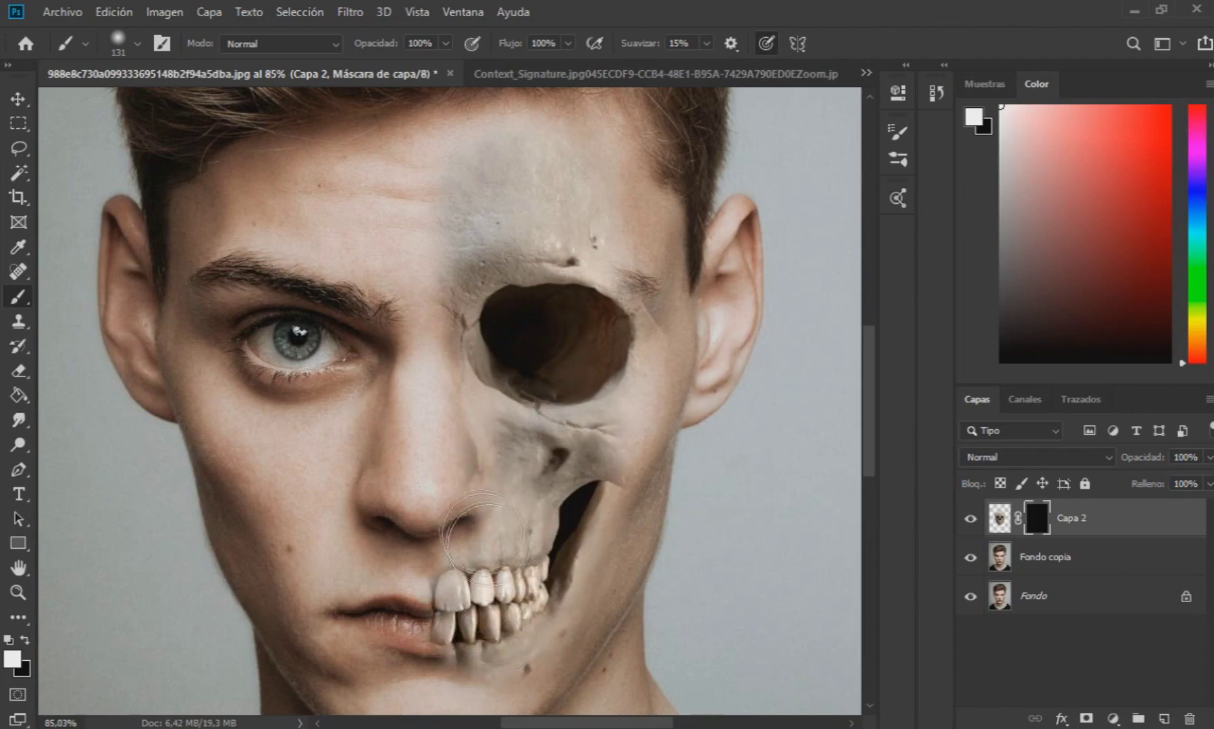
# Step: Paint the mask white over the remaining teeth, nose cavity and forehead to reveal those parts of the skull
pyautogui.moveTo(484, 534)
pyautogui.mouseDown()
pyautogui.moveTo(442, 514)
pyautogui.moveTo(419, 477)
pyautogui.moveTo(456, 423)
pyautogui.moveTo(487, 437)
pyautogui.moveTo(493, 413)
pyautogui.moveTo(435, 538)
pyautogui.moveTo(419, 633)
pyautogui.moveTo(348, 608)
pyautogui.moveTo(378, 648)
pyautogui.moveTo(345, 584)
pyautogui.moveTo(432, 626)
pyautogui.moveTo(515, 525)
pyautogui.moveTo(432, 603)
pyautogui.moveTo(334, 555)
pyautogui.moveTo(299, 509)
pyautogui.moveTo(348, 485)
pyautogui.moveTo(434, 474)
pyautogui.mouseUp()
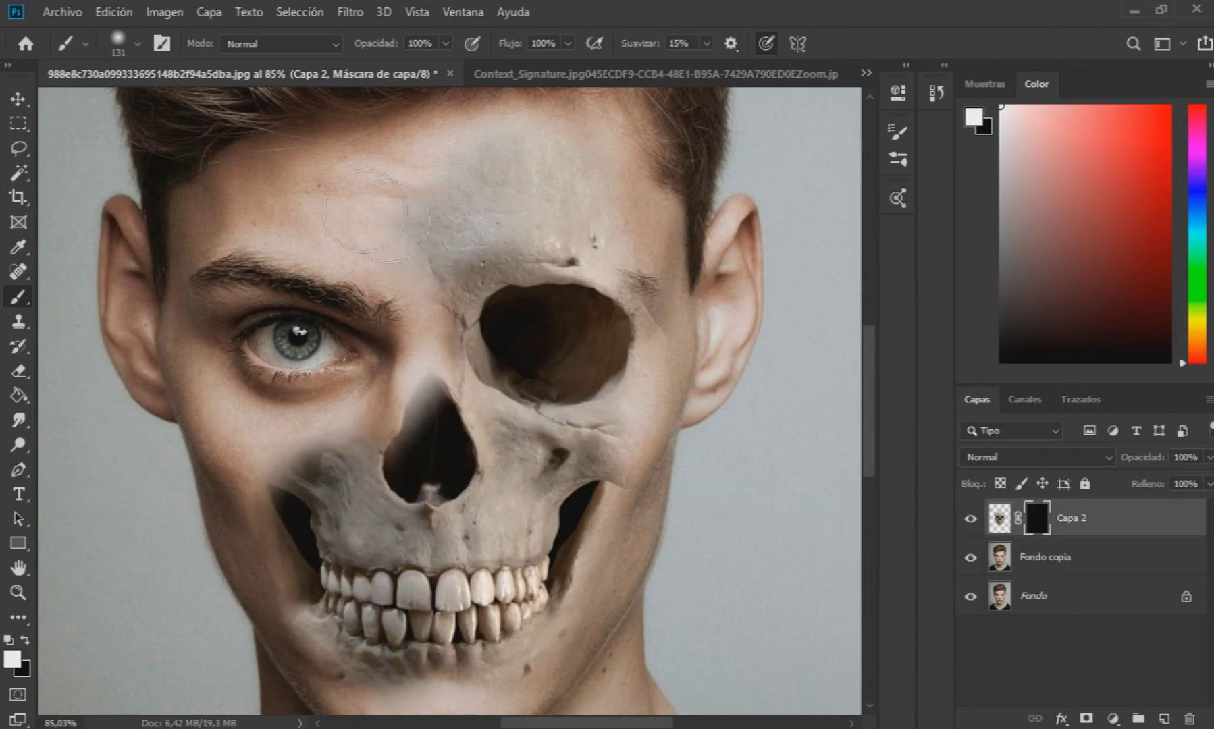
pyautogui.moveTo(368, 213); pyautogui.dragTo(378, 135)
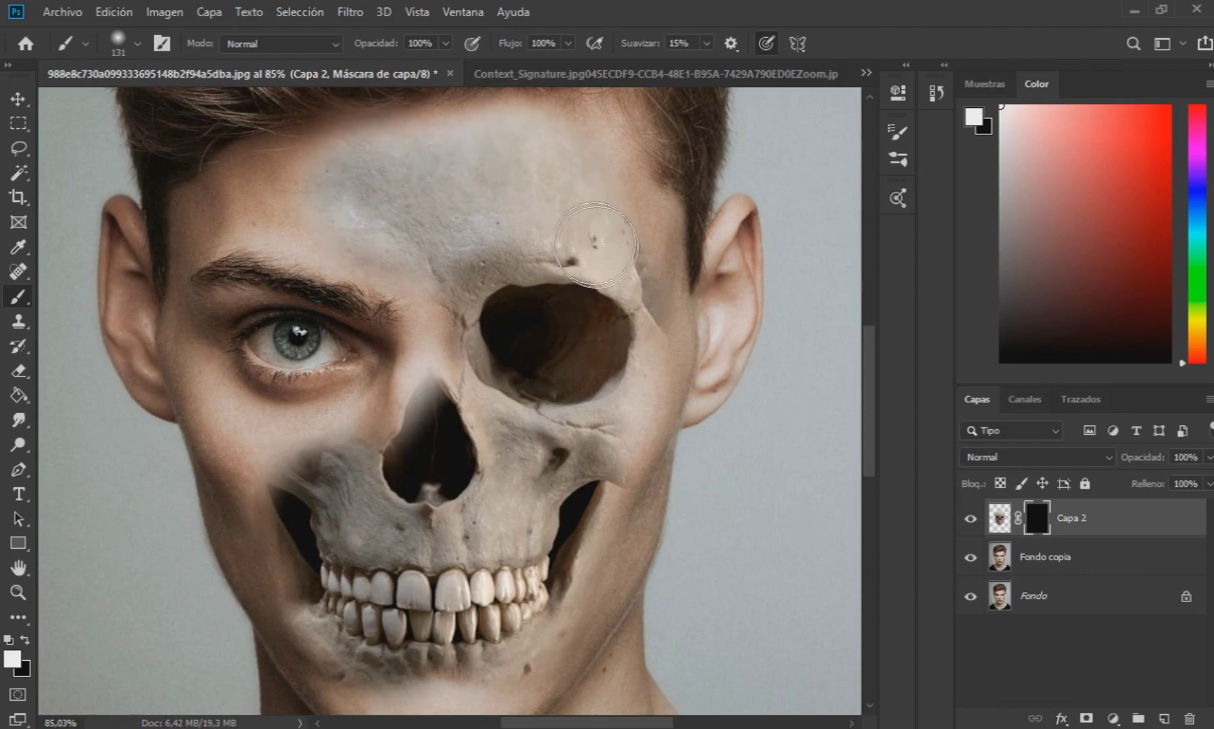
pyautogui.moveTo(439, 257)
pyautogui.mouseDown()
pyautogui.moveTo(399, 277)
pyautogui.moveTo(455, 252)
pyautogui.moveTo(459, 439)
pyautogui.moveTo(441, 420)
pyautogui.moveTo(447, 474)
pyautogui.moveTo(420, 420)
pyautogui.moveTo(400, 471)
pyautogui.mouseUp()
# Step: Reduce the brush to 62 px and reveal the skull's left cheek, jaw and chin on the mask
pyautogui.click(137, 43)
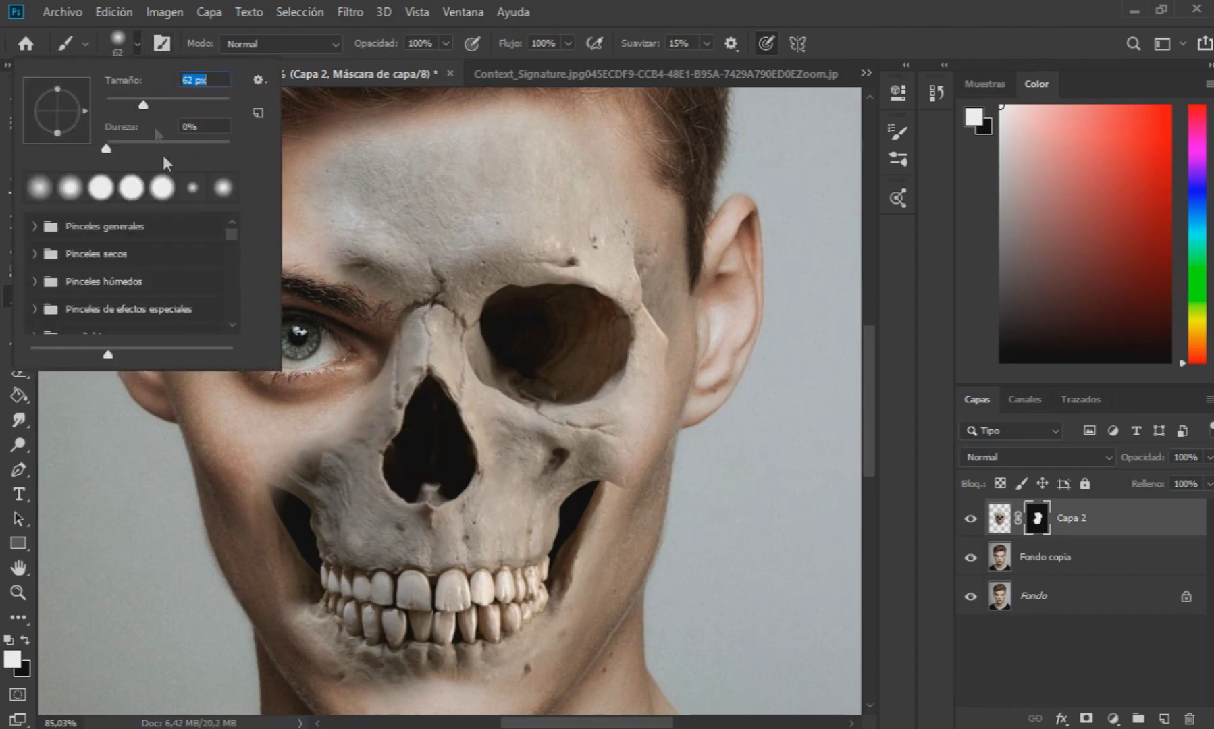
pyautogui.moveTo(365, 424)
pyautogui.mouseDown()
pyautogui.moveTo(267, 450)
pyautogui.moveTo(247, 492)
pyautogui.moveTo(313, 653)
pyautogui.mouseUp()
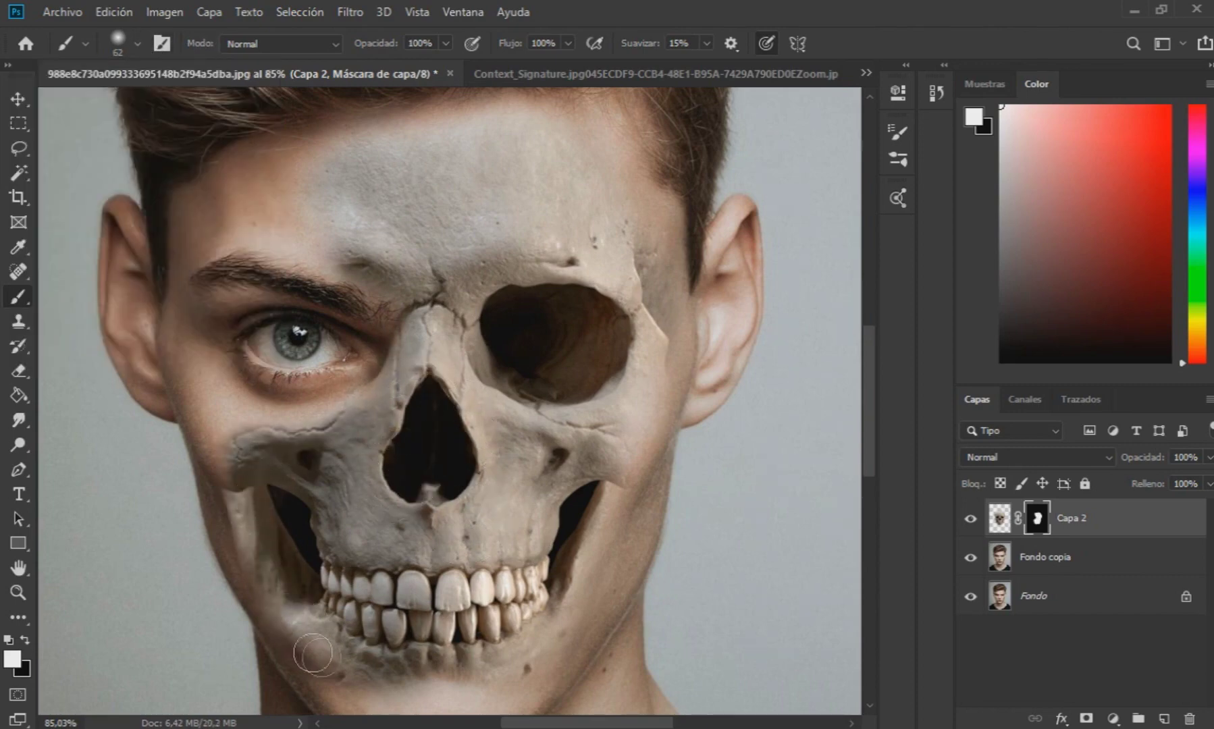
pyautogui.scroll(-4, 499, 635)
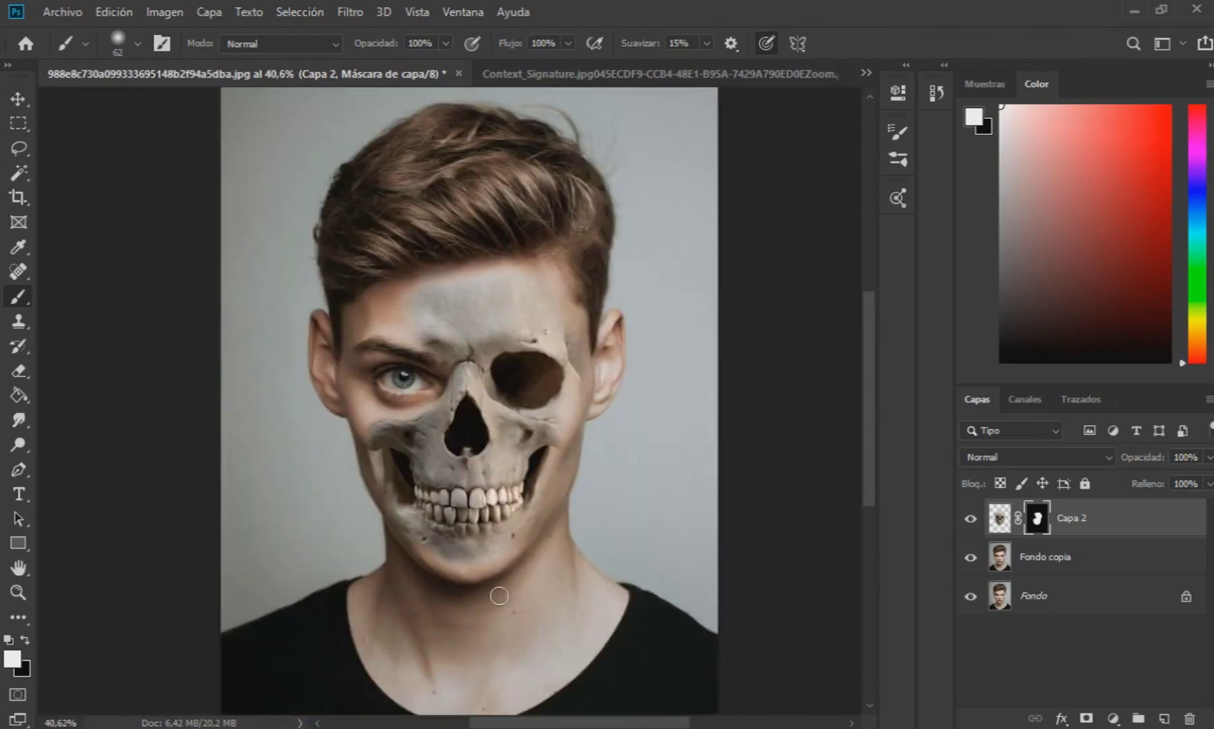
pyautogui.scroll(4, 470, 589)
pyautogui.moveTo(352, 472)
pyautogui.mouseDown()
pyautogui.moveTo(455, 537)
pyautogui.moveTo(534, 517)
pyautogui.moveTo(576, 474)
pyautogui.mouseUp()
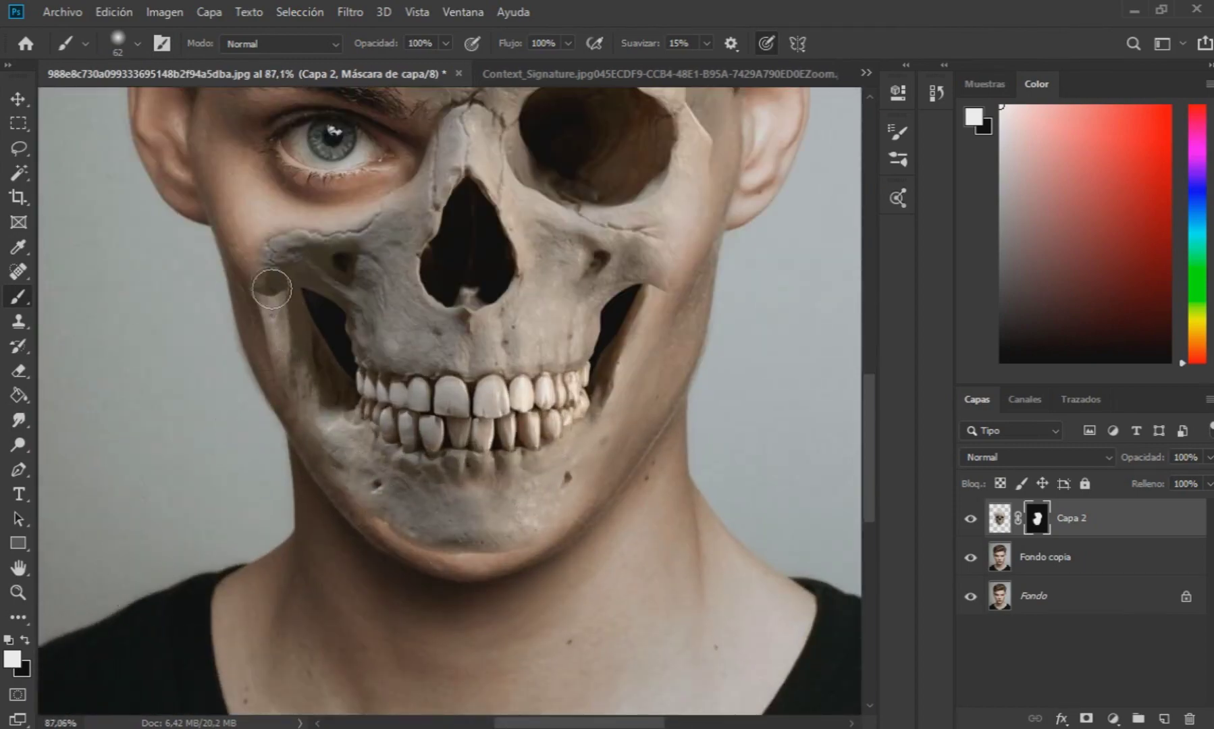
# Step: Reveal the skull's outer left cheekbone, temple and forehead on the mask, leaving the man's left eye uncovered
pyautogui.moveTo(272, 289)
pyautogui.mouseDown()
pyautogui.moveTo(250, 232)
pyautogui.moveTo(239, 224)
pyautogui.moveTo(231, 240)
pyautogui.moveTo(252, 227)
pyautogui.moveTo(293, 256)
pyautogui.moveTo(276, 221)
pyautogui.mouseUp()
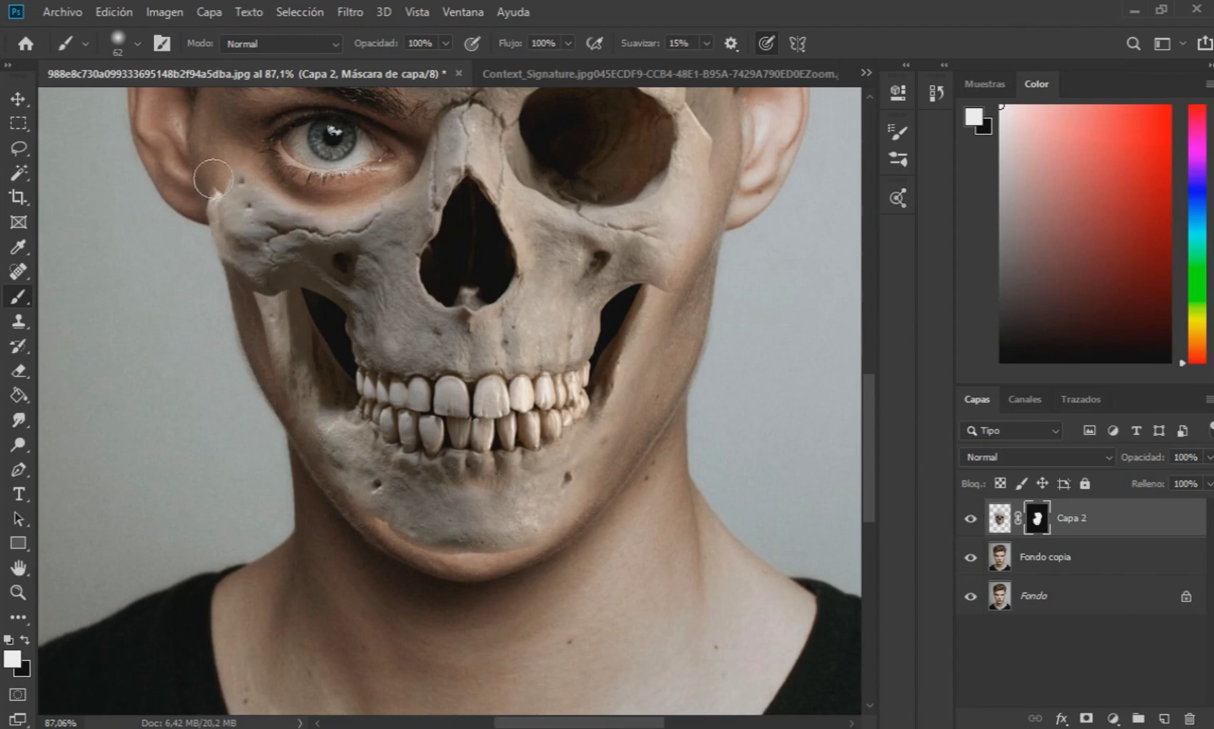
pyautogui.scroll(-3, 471, 348)
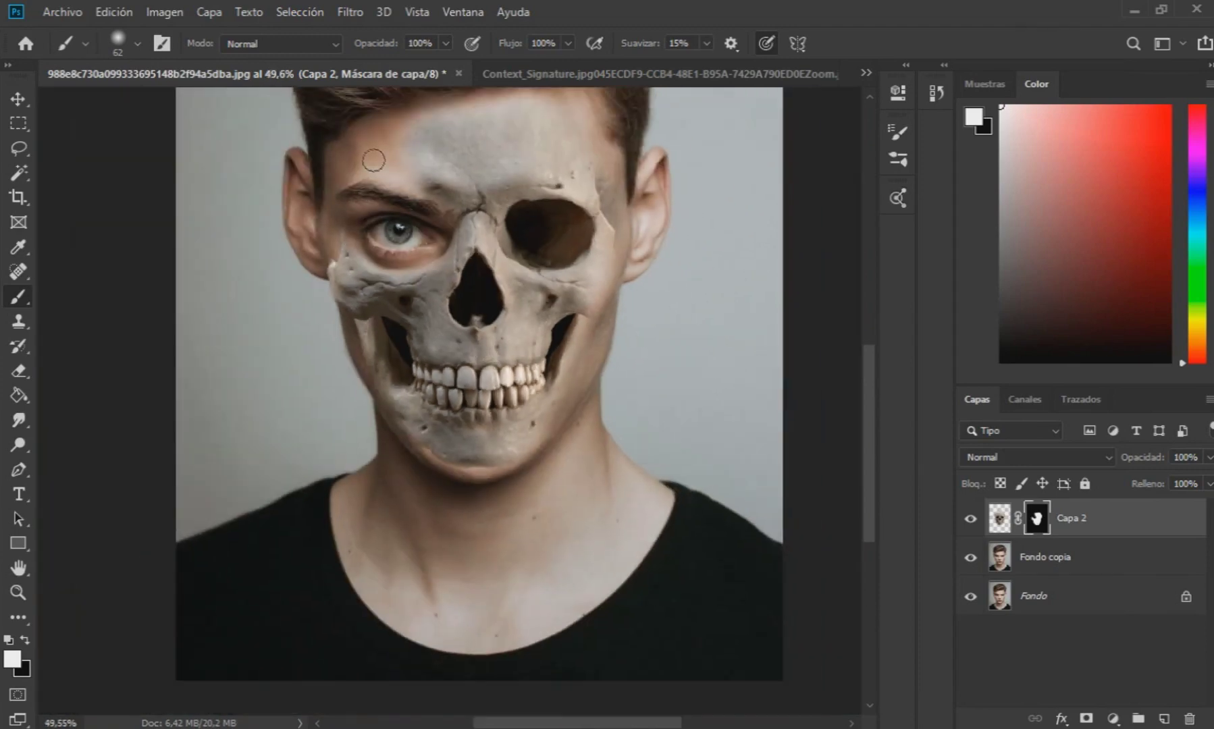
pyautogui.moveTo(418, 136)
pyautogui.mouseDown()
pyautogui.moveTo(338, 158)
pyautogui.moveTo(366, 159)
pyautogui.moveTo(337, 172)
pyautogui.moveTo(426, 179)
pyautogui.moveTo(353, 192)
pyautogui.mouseUp()
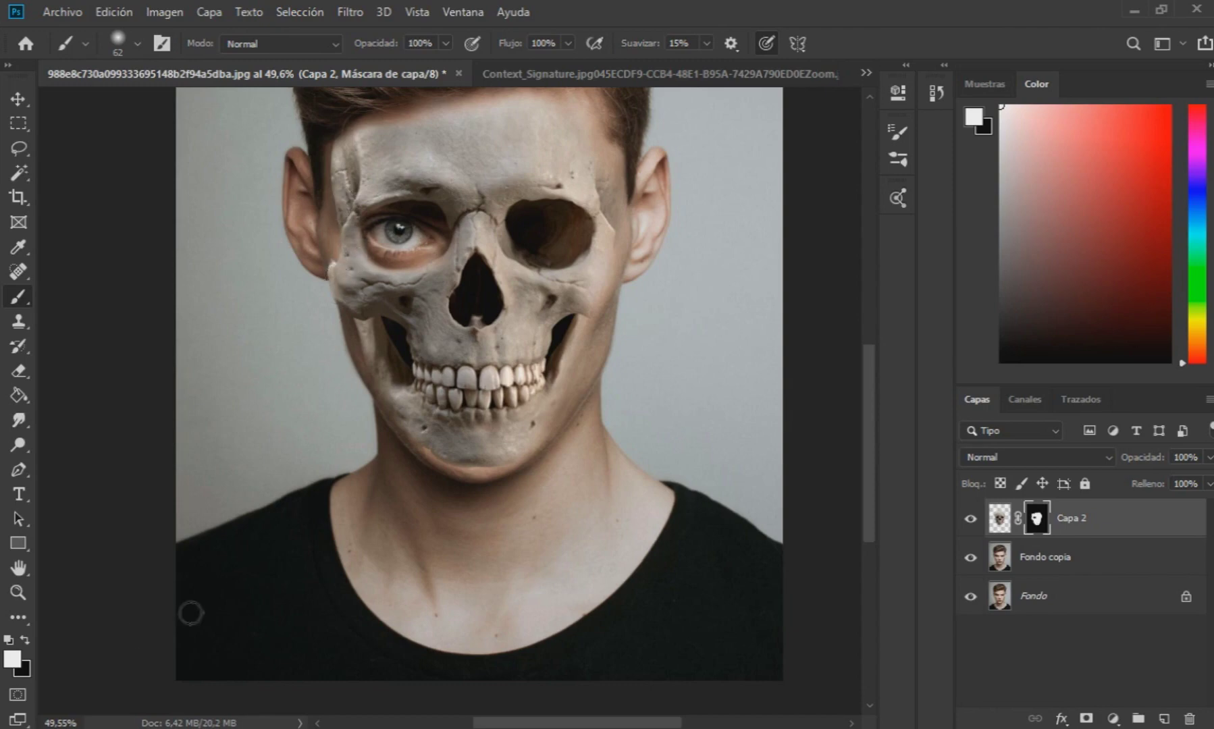
# Step: Paint black on Capa 2's mask with a 113 px brush at 82% opacity to fade the skull's outer left cheekbone and temple
pyautogui.click(25, 639)
pyautogui.click(138, 43)
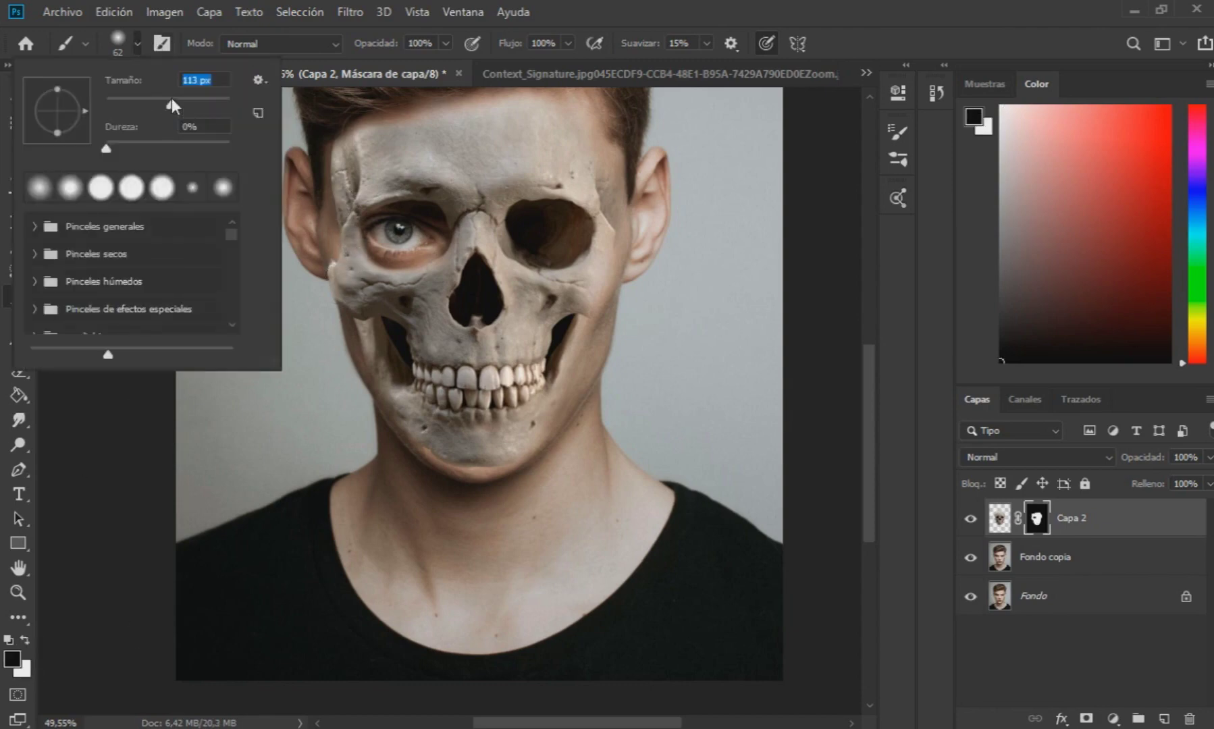
pyautogui.click(445, 43)
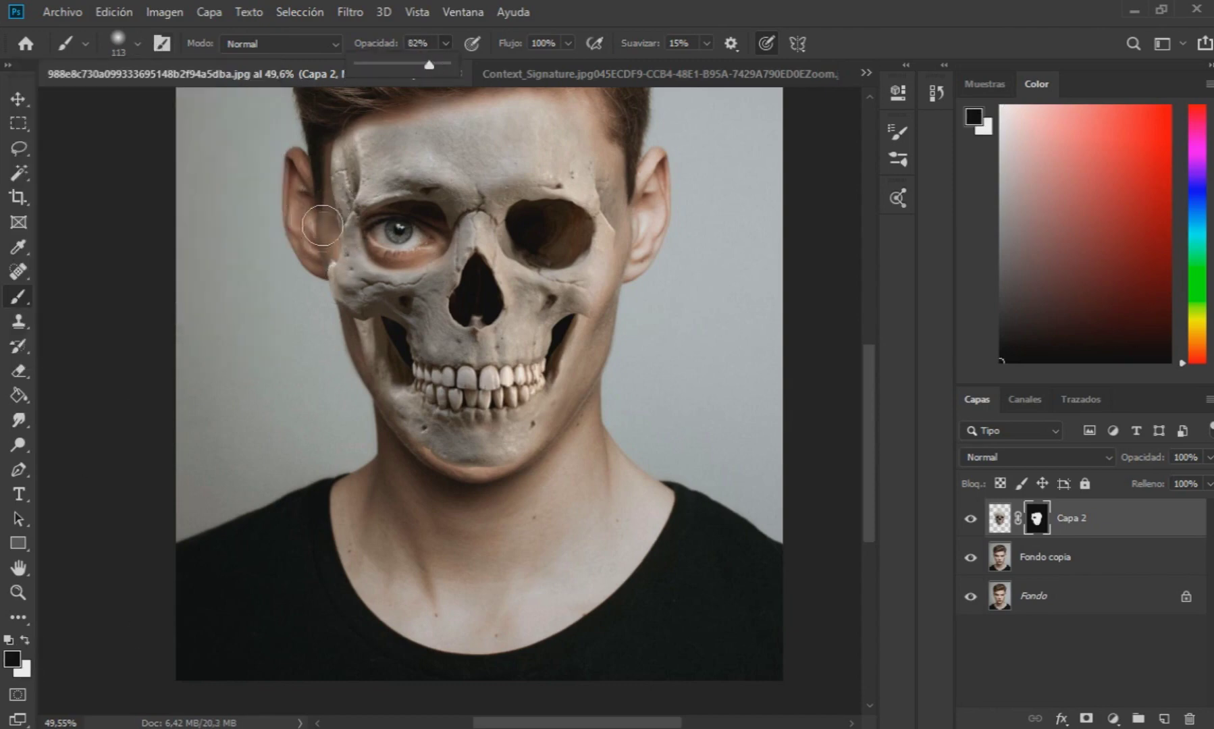
pyautogui.scroll(3, 323, 216)
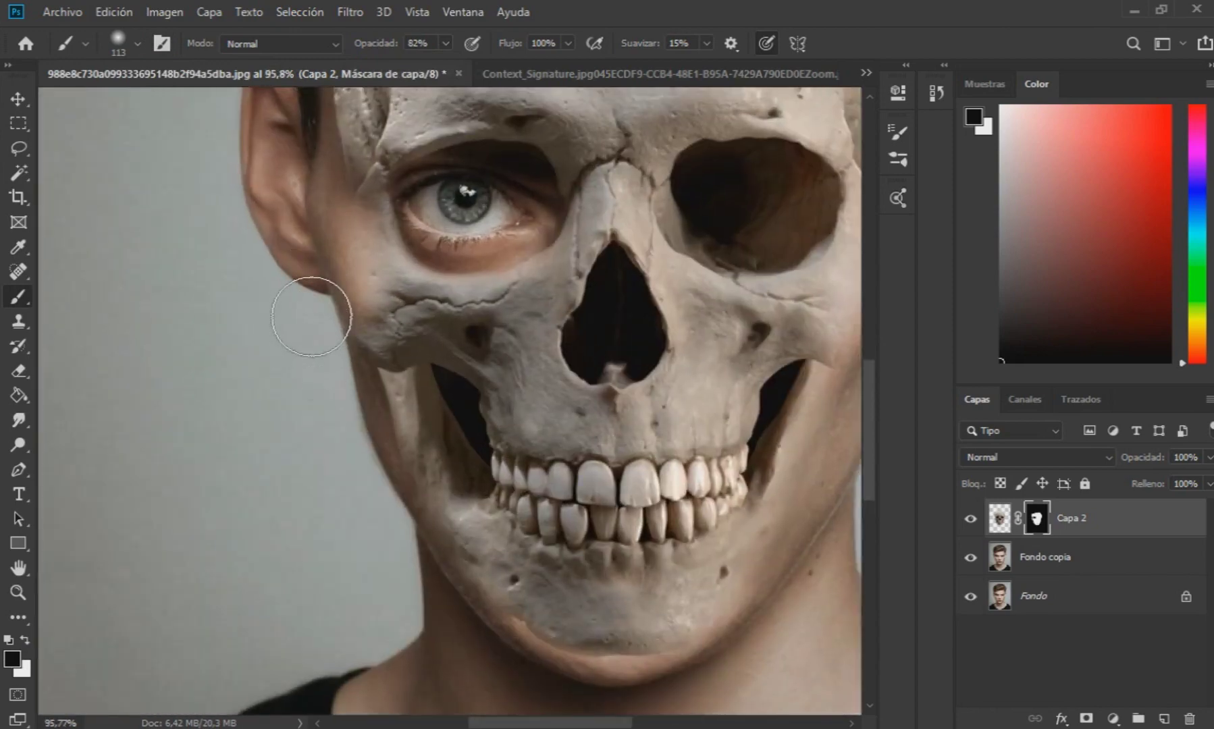
pyautogui.scroll(3, 310, 314)
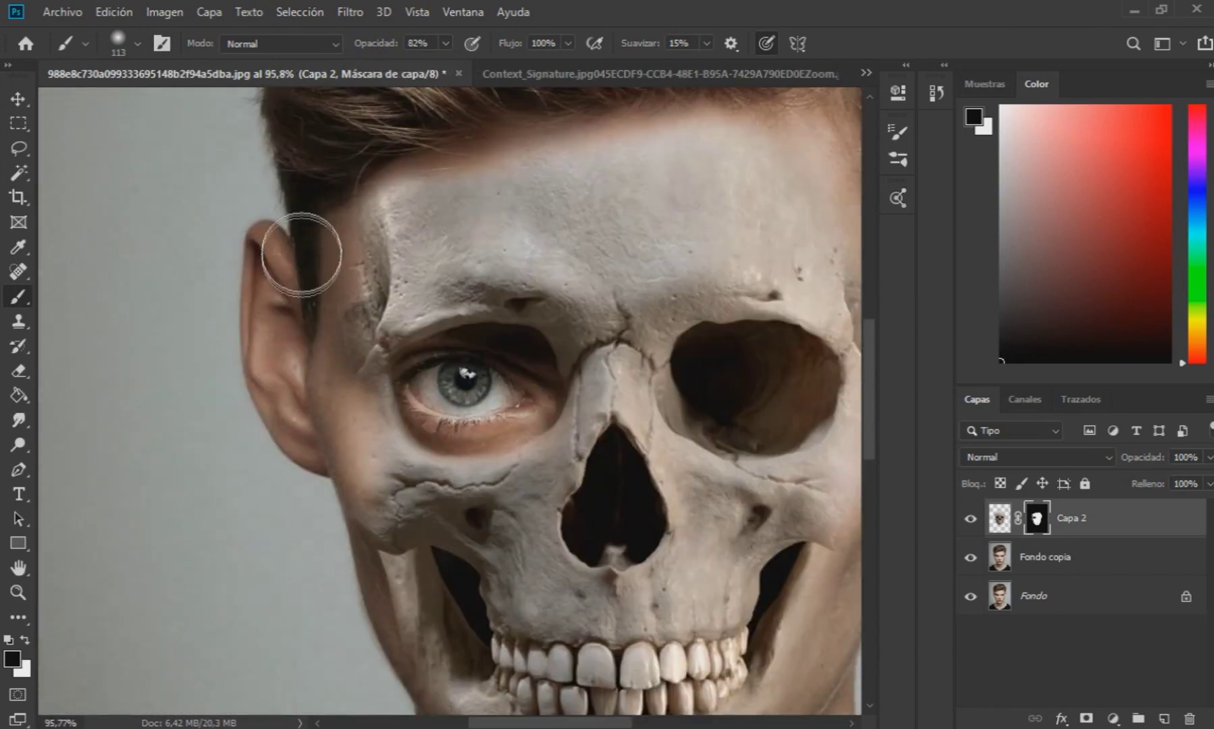
pyautogui.scroll(-2, 293, 478)
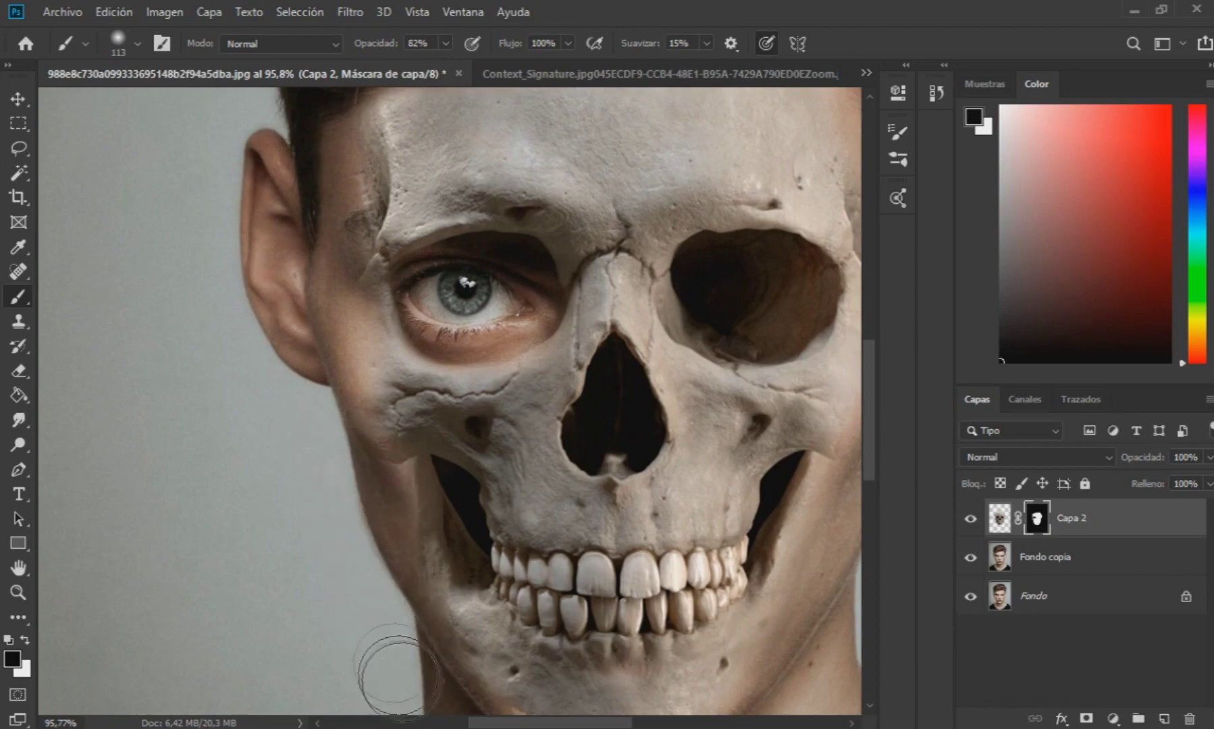
# Step: Lower the brush opacity to 59% and fade the skull's left jaw and chin edge into the skin on the mask
pyautogui.scroll(-3, 336, 477)
pyautogui.moveTo(394, 355)
pyautogui.mouseDown()
pyautogui.moveTo(463, 543)
pyautogui.moveTo(527, 596)
pyautogui.moveTo(483, 506)
pyautogui.moveTo(550, 566)
pyautogui.mouseUp()
pyautogui.moveTo(427, 59); pyautogui.dragTo(426, 64)
pyautogui.moveTo(538, 552)
pyautogui.mouseDown()
pyautogui.moveTo(674, 598)
pyautogui.moveTo(613, 570)
pyautogui.moveTo(522, 560)
pyautogui.moveTo(685, 554)
pyautogui.moveTo(513, 549)
pyautogui.moveTo(690, 571)
pyautogui.moveTo(552, 566)
pyautogui.moveTo(595, 582)
pyautogui.mouseUp()
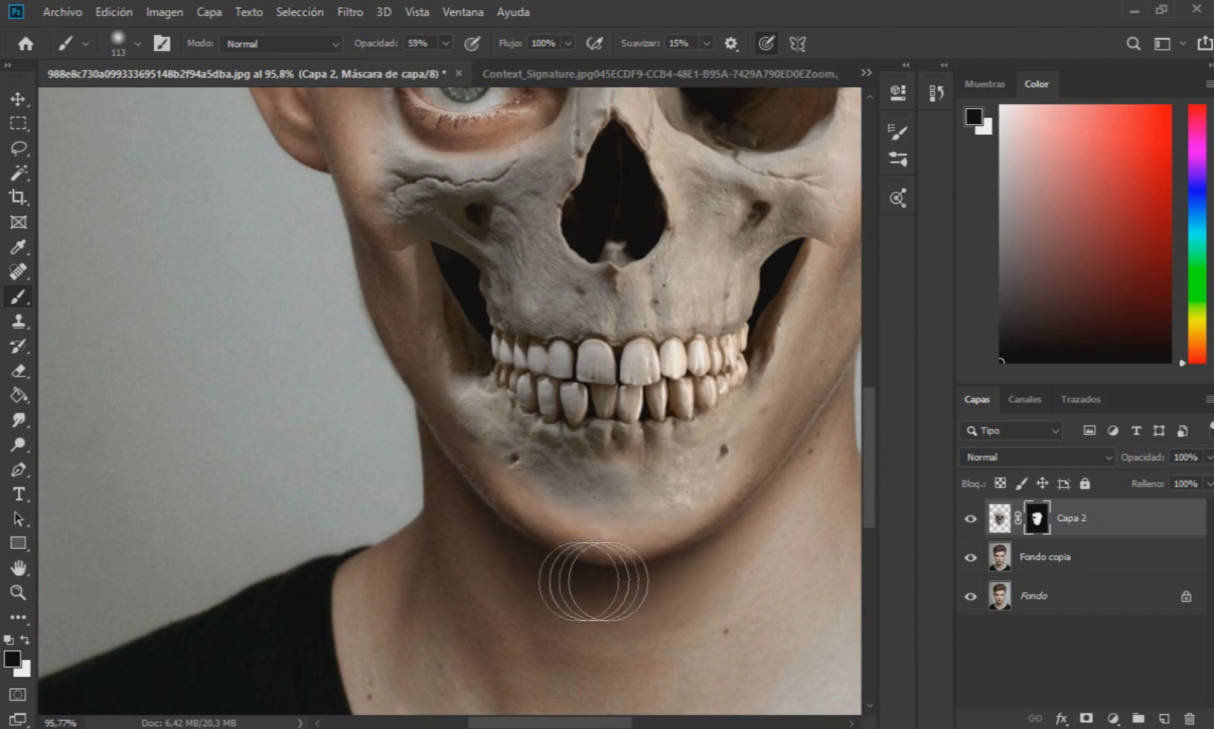
pyautogui.scroll(-4, 629, 587)
# Step: Paint black on the mask along the right cheekbone and jaw to blend the skull's edge into the skin
pyautogui.scroll(6, 743, 531)
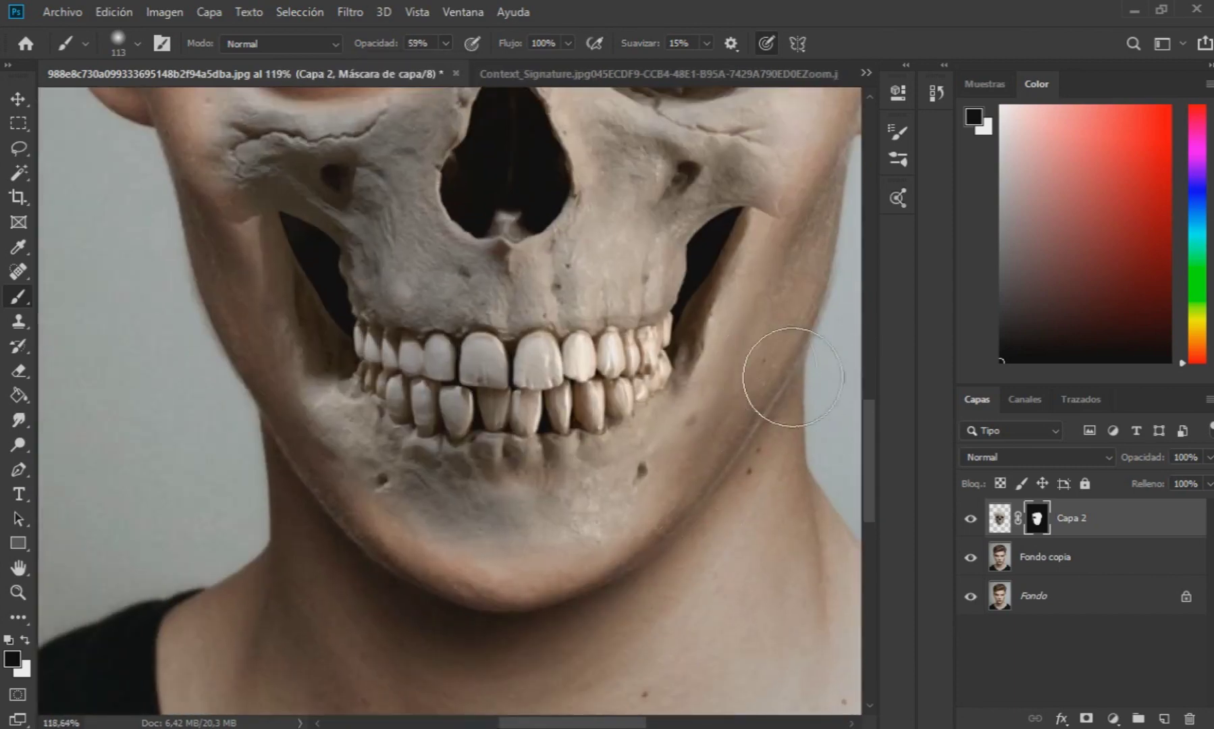
pyautogui.hscroll(5, 618, 611)
pyautogui.scroll(6, 595, 466)
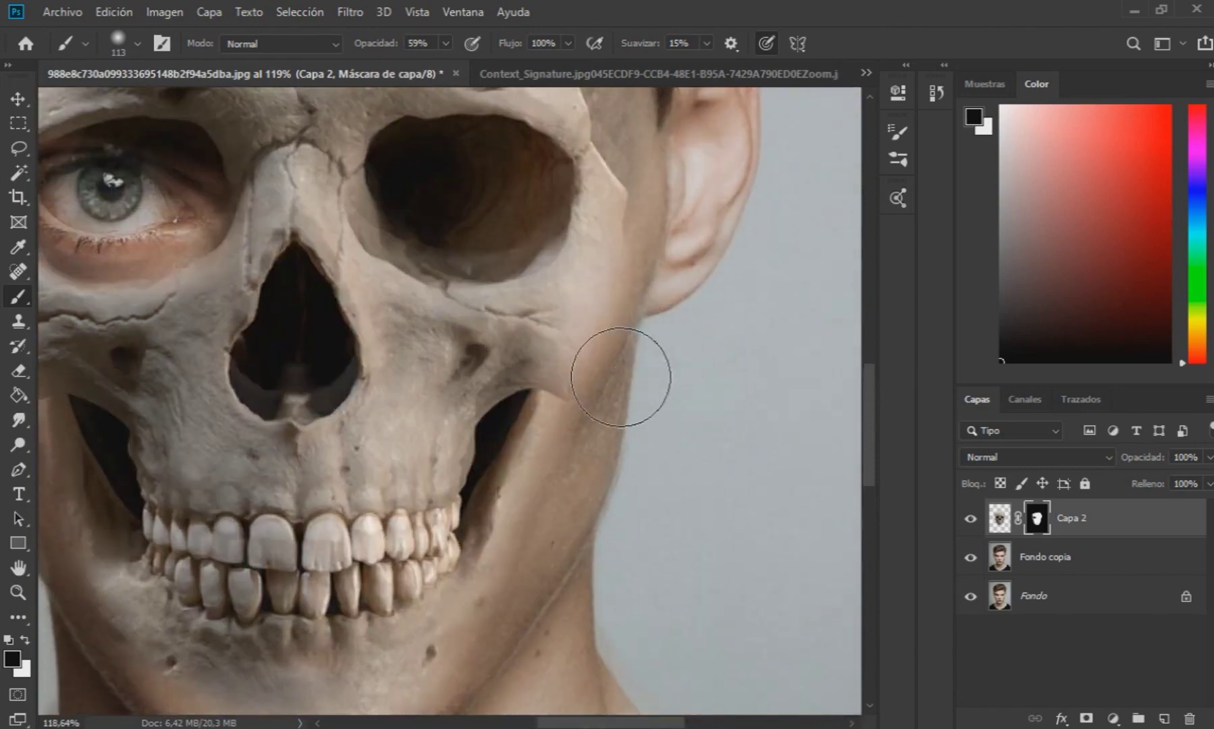
pyautogui.moveTo(576, 365)
pyautogui.mouseDown()
pyautogui.moveTo(599, 408)
pyautogui.moveTo(559, 429)
pyautogui.moveTo(504, 439)
pyautogui.moveTo(532, 414)
pyautogui.moveTo(507, 408)
pyautogui.moveTo(544, 426)
pyautogui.mouseUp()
pyautogui.click(24, 642)
pyautogui.click(24, 643)
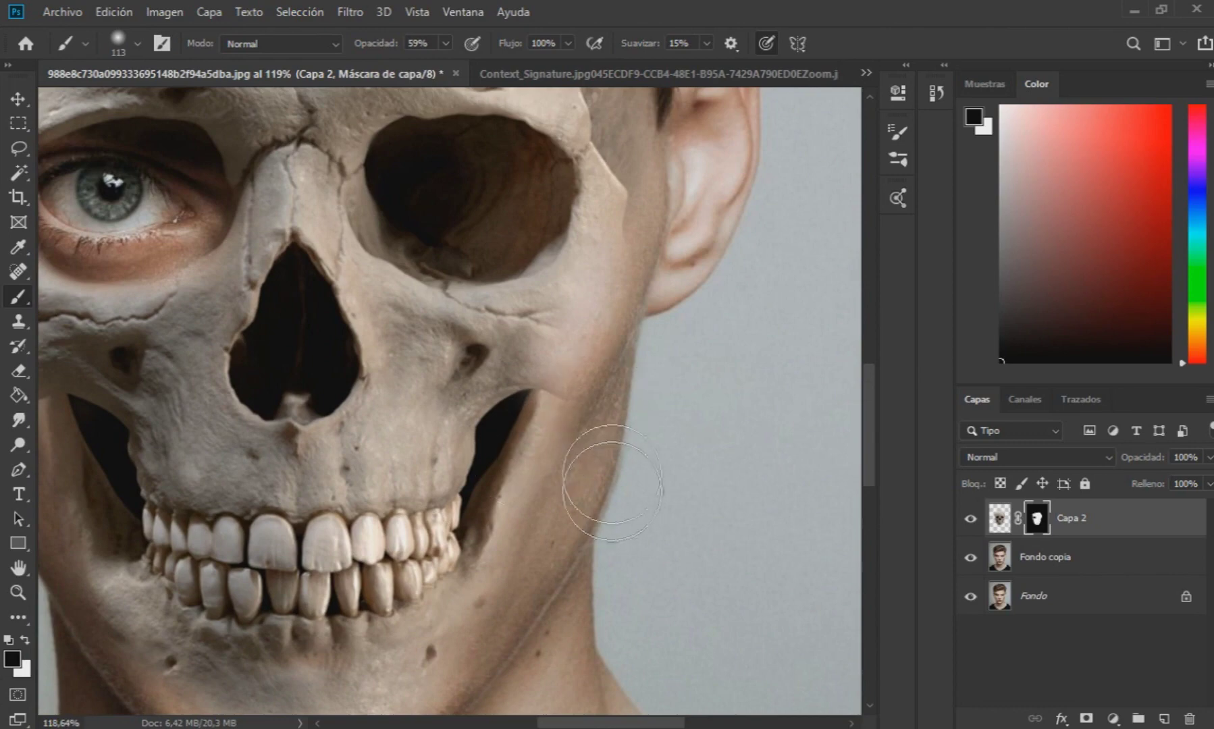
pyautogui.scroll(-5, 612, 483)
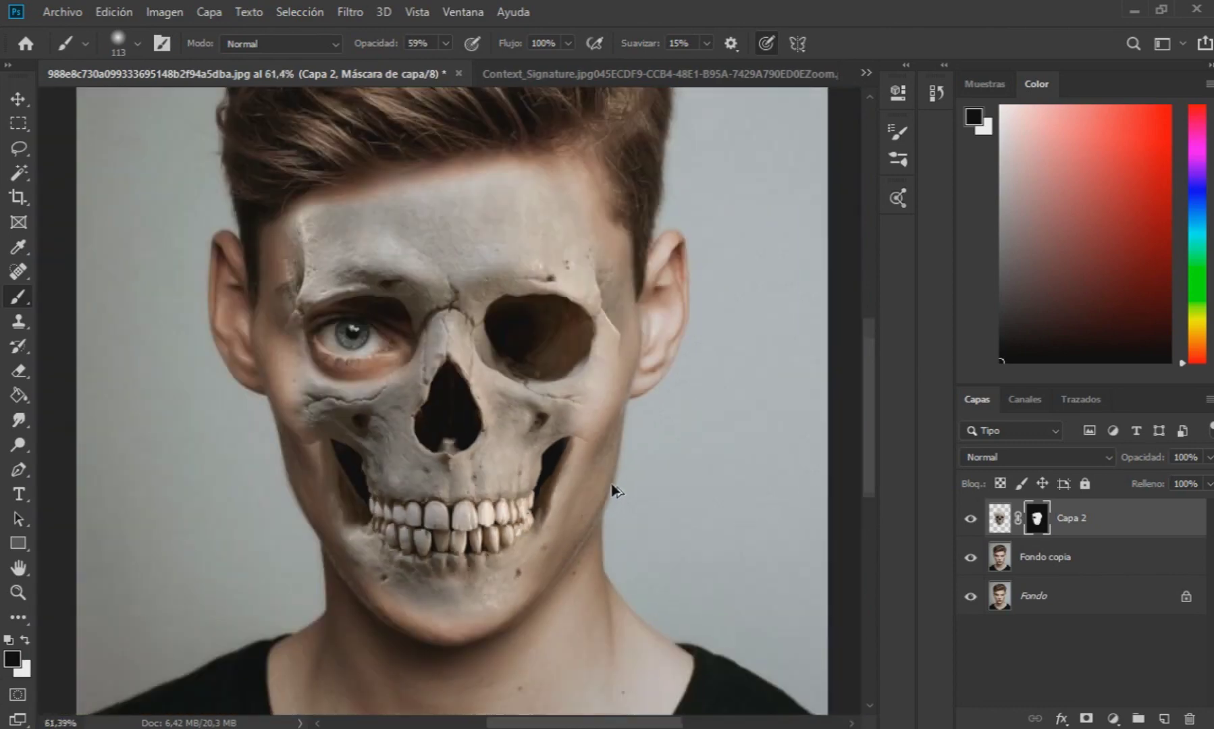
# Step: Set the brush opacity to 39% and fade the skull's upper forehead and left temple on the mask
pyautogui.click(445, 43)
pyautogui.moveTo(346, 179)
pyautogui.mouseDown()
pyautogui.moveTo(400, 196)
pyautogui.moveTo(496, 185)
pyautogui.mouseUp()
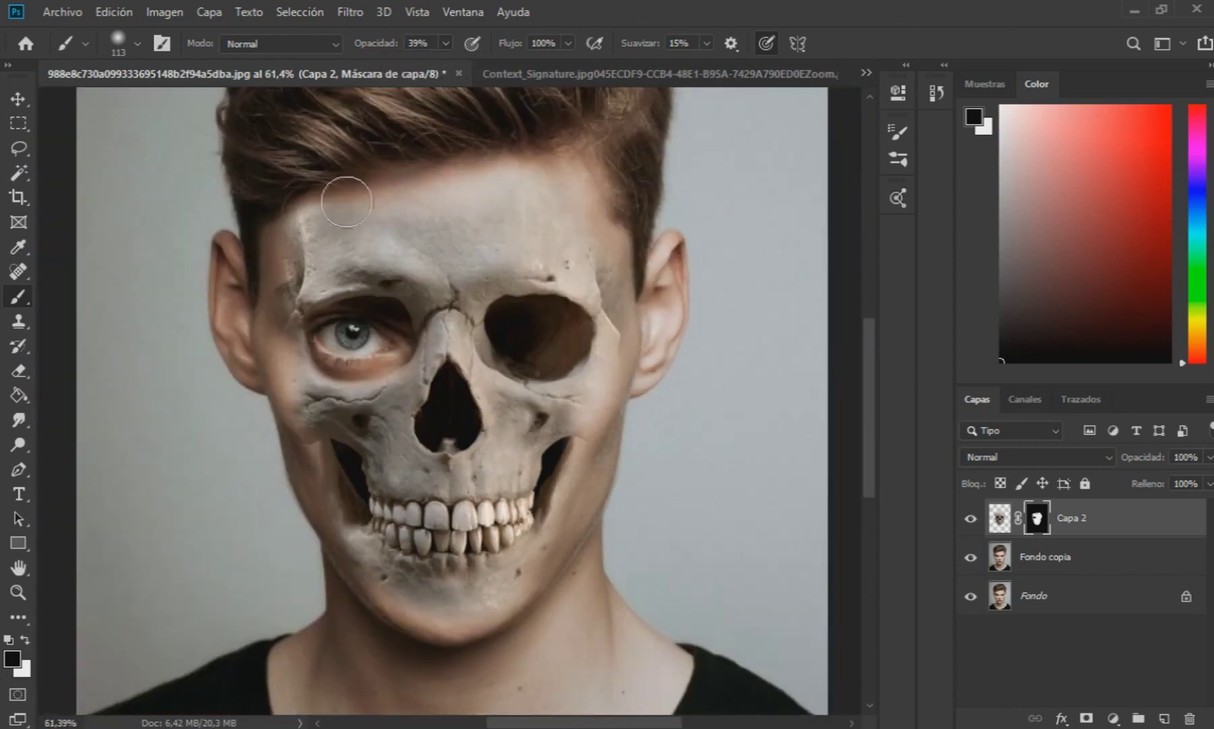
pyautogui.moveTo(331, 217); pyautogui.dragTo(312, 223)
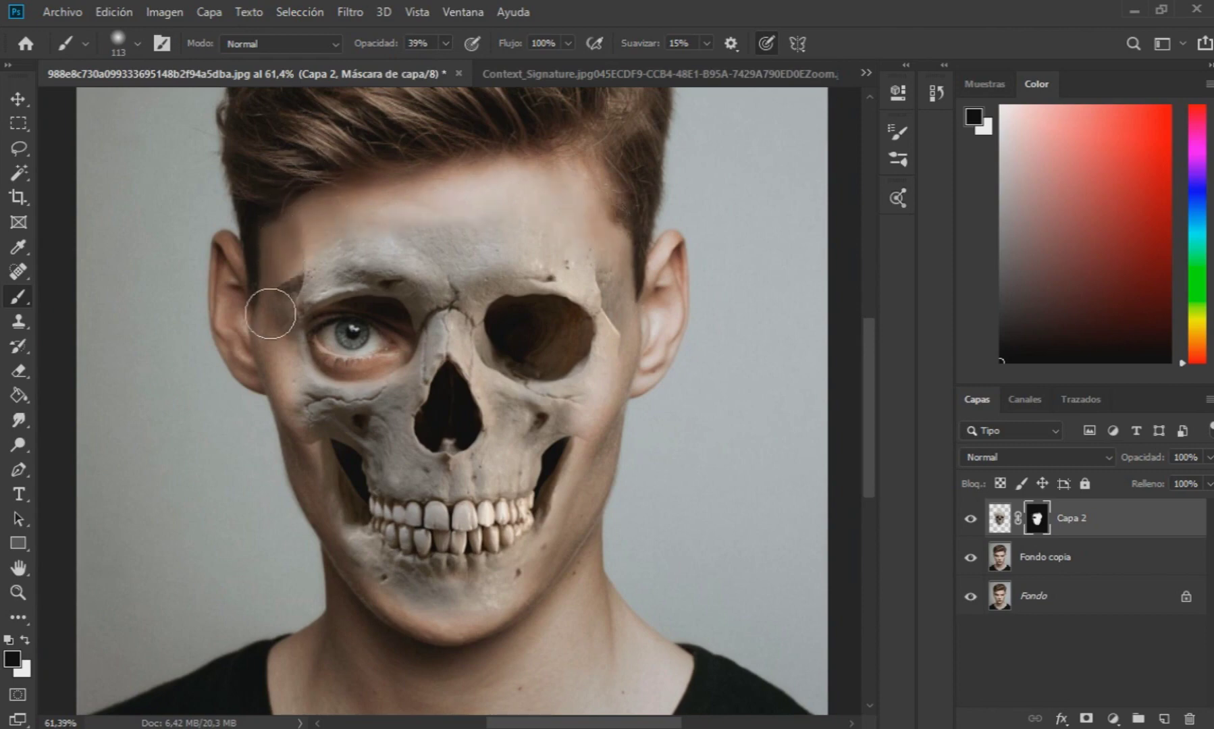
# Step: Paint white on the mask to bring back the temple bone beside the left eye, covering the man's eyebrow end
pyautogui.scroll(2, 289, 273)
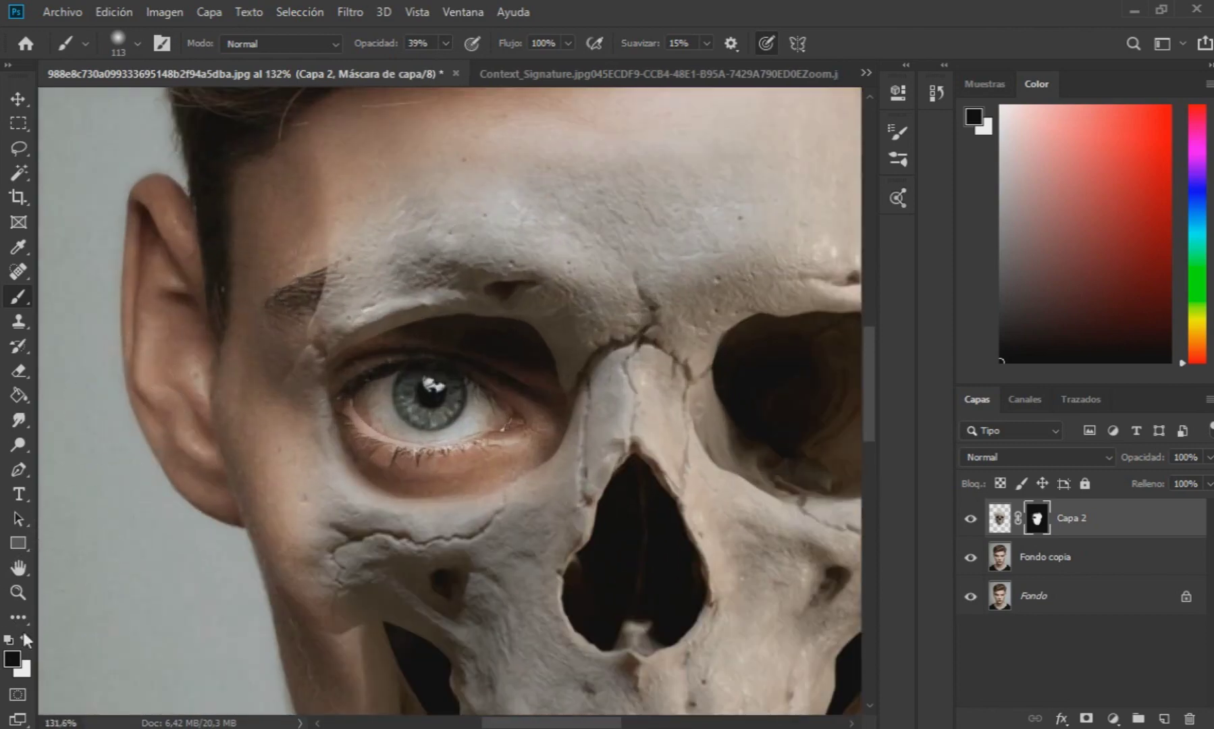
pyautogui.moveTo(317, 297)
pyautogui.mouseDown()
pyautogui.moveTo(341, 292)
pyautogui.moveTo(340, 272)
pyautogui.moveTo(317, 256)
pyautogui.moveTo(307, 210)
pyautogui.moveTo(439, 156)
pyautogui.mouseUp()
pyautogui.click(25, 640)
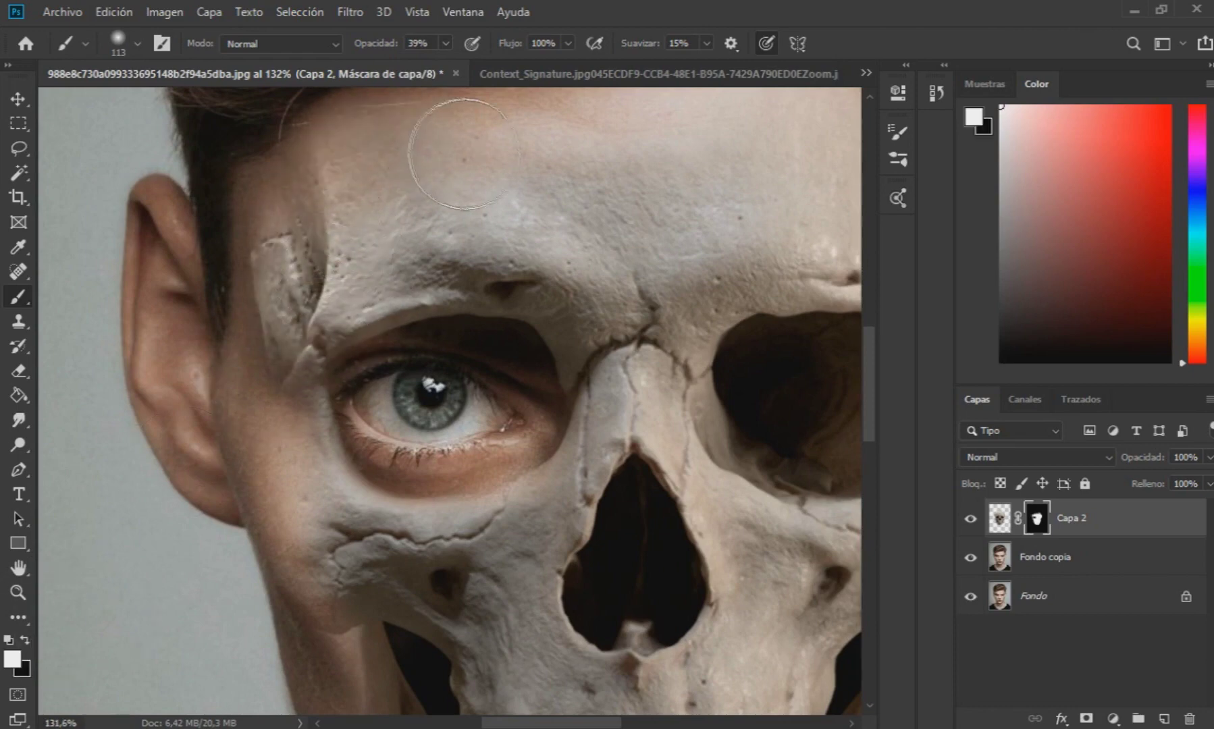
# Step: Reduce the brush to 51 px and paint black to soften the outer edge of the left temple bone
pyautogui.click(25, 640)
pyautogui.scroll(2, 179, 405)
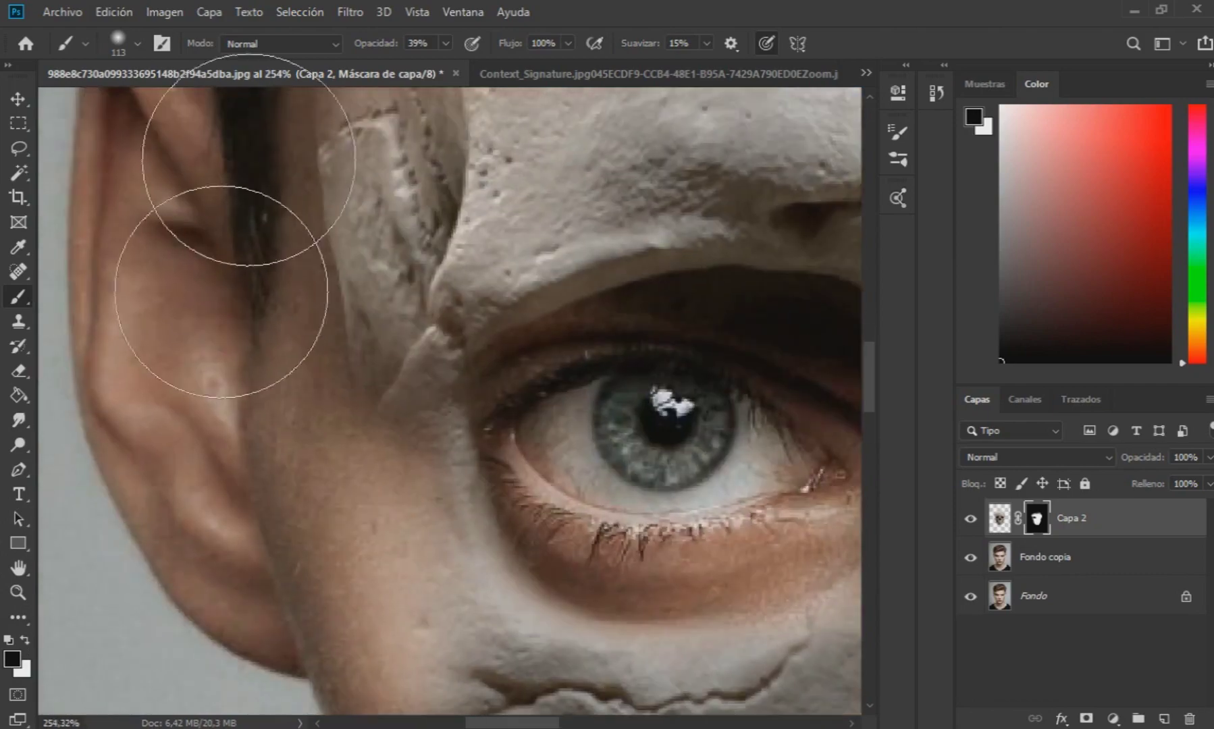
pyautogui.click(137, 44)
pyautogui.moveTo(310, 139)
pyautogui.mouseDown()
pyautogui.moveTo(329, 323)
pyautogui.moveTo(306, 158)
pyautogui.moveTo(306, 376)
pyautogui.mouseUp()
pyautogui.scroll(2, 317, 412)
pyautogui.scroll(2, 316, 412)
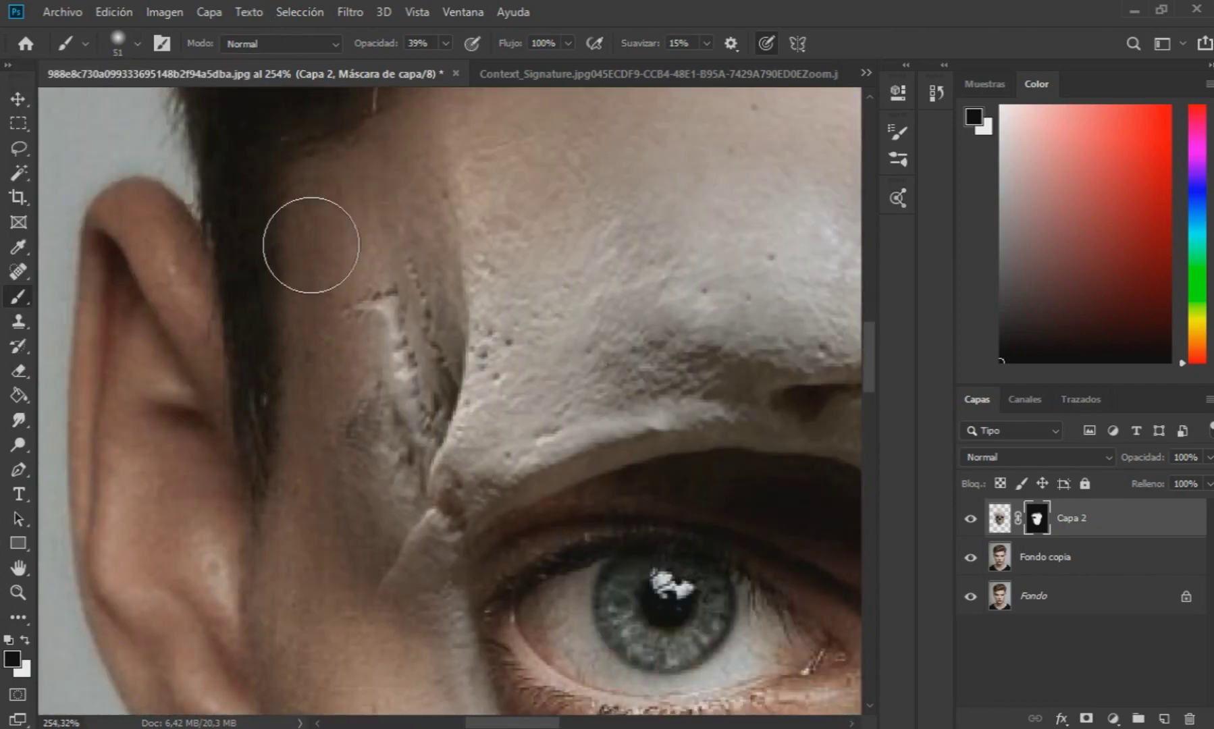
# Step: Lower the brush opacity to 18% and paint white on the mask to refine the left temple bone
pyautogui.moveTo(446, 43); pyautogui.dragTo(426, 70)
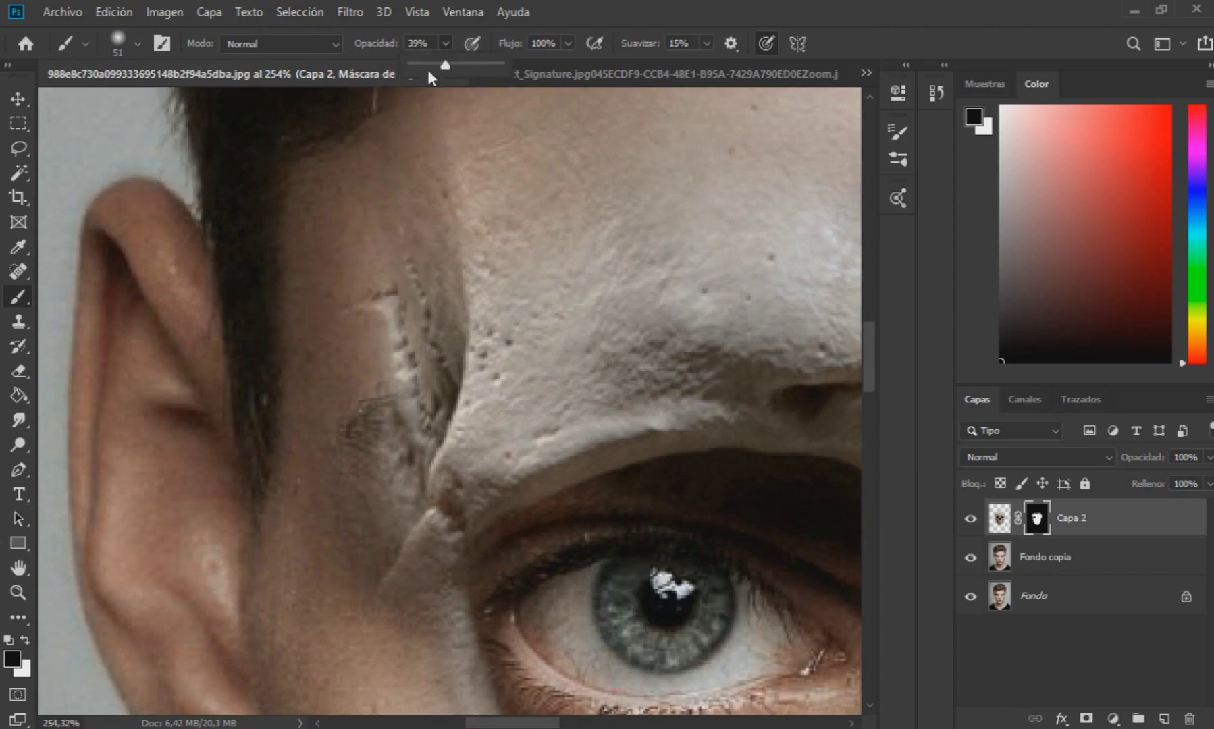
pyautogui.click(24, 641)
pyautogui.scroll(-5, 459, 497)
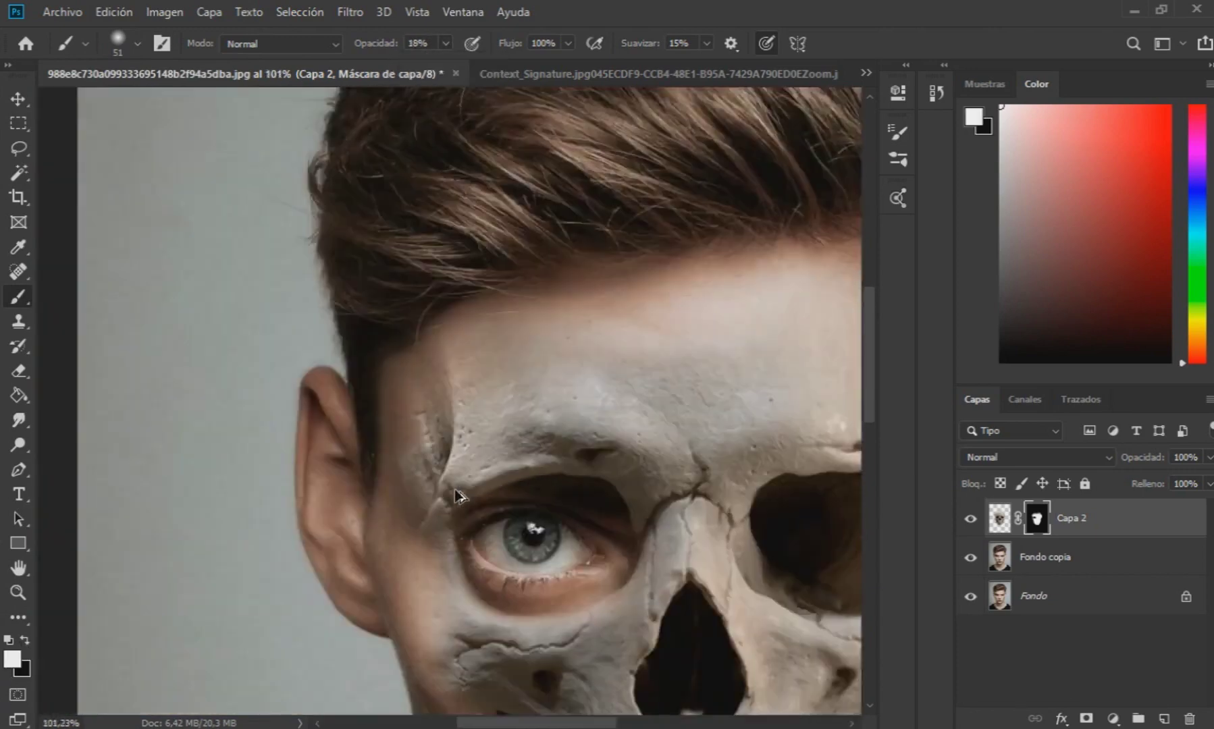
pyautogui.scroll(-4, 459, 496)
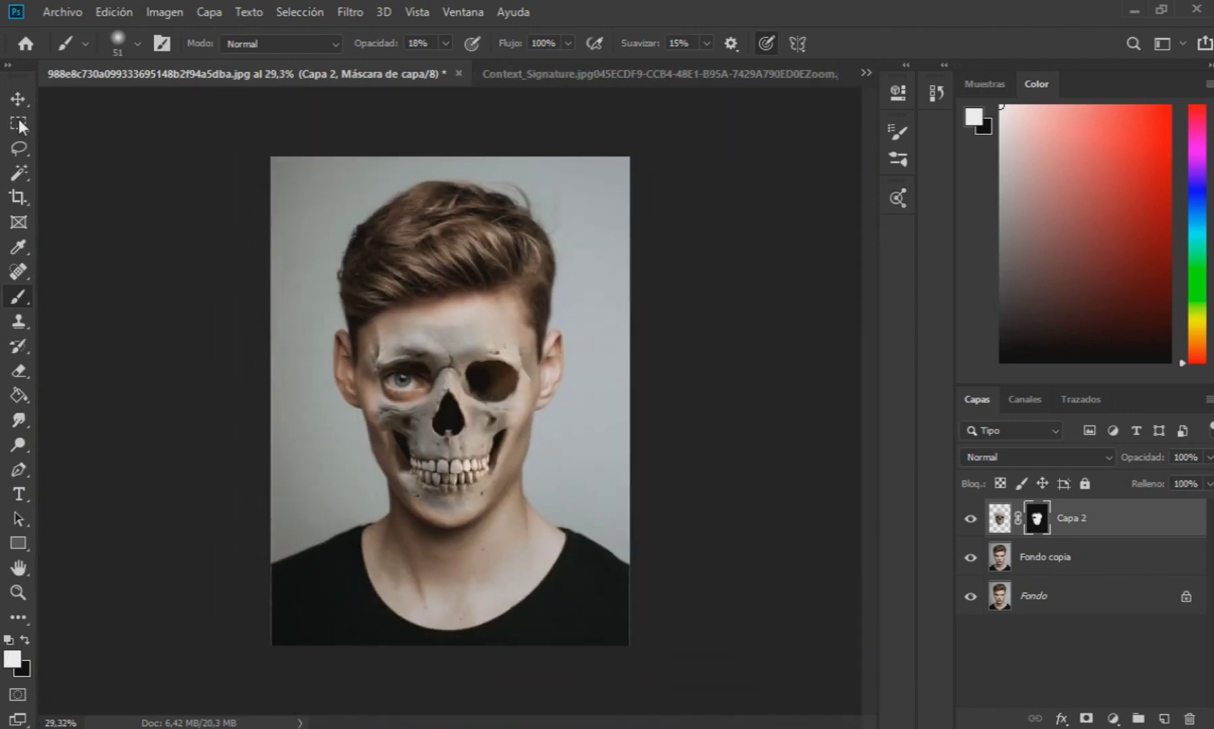
# Step: Paint black on the mask with a 99 px brush at 18% opacity to gradually fade the skull's chin and lower jaw
pyautogui.click(19, 99)
pyautogui.scroll(-2, 539, 398)
pyautogui.scroll(4, 520, 412)
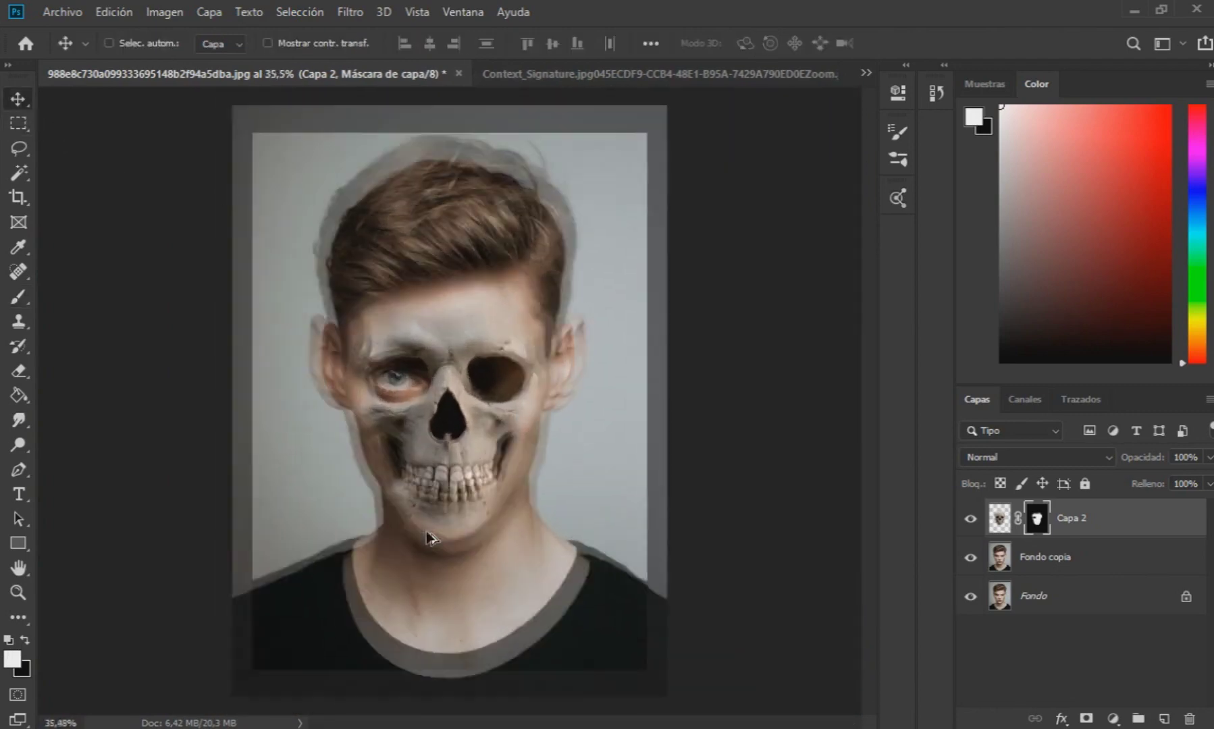
pyautogui.scroll(3, 428, 538)
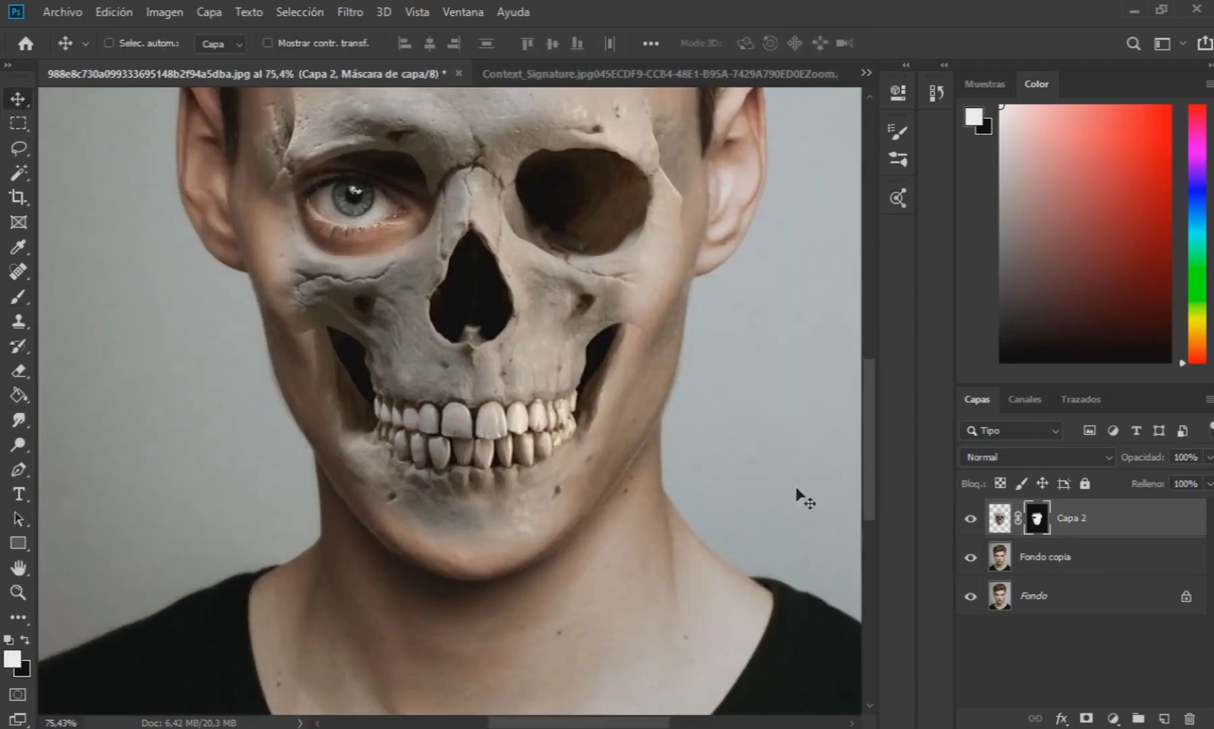
pyautogui.click(25, 640)
pyautogui.click(18, 297)
pyautogui.click(137, 44)
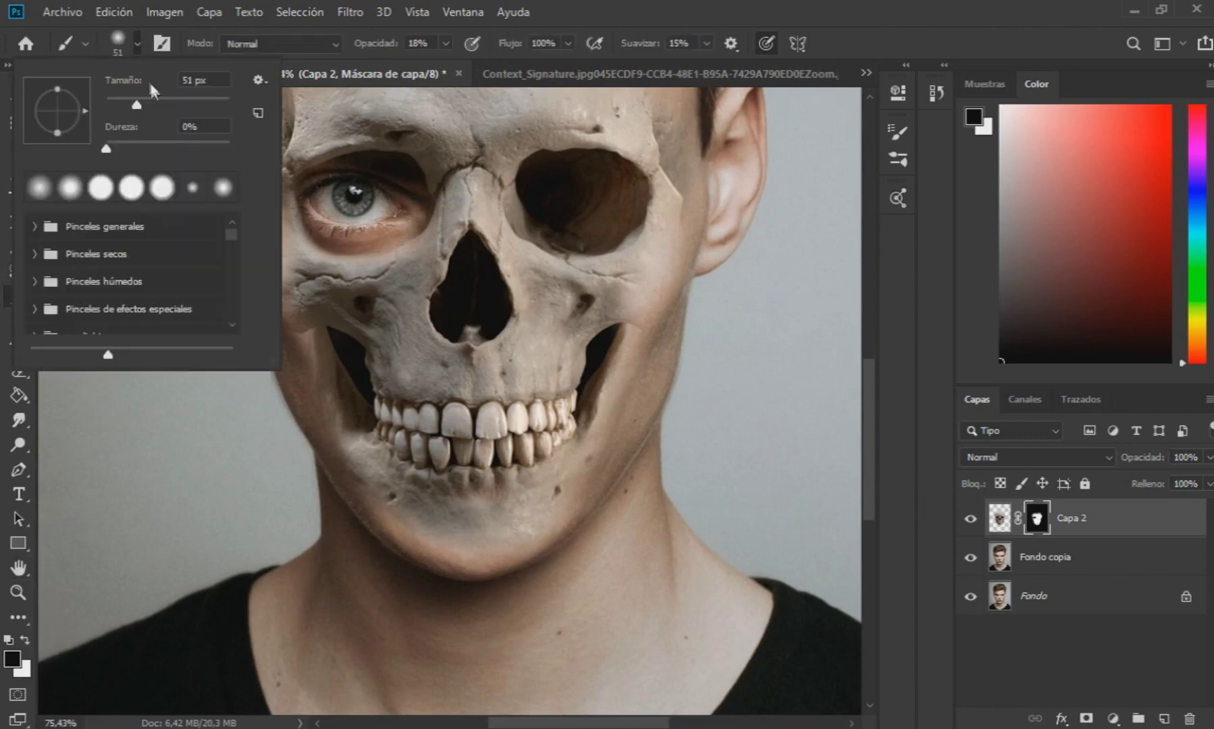
pyautogui.click(408, 497)
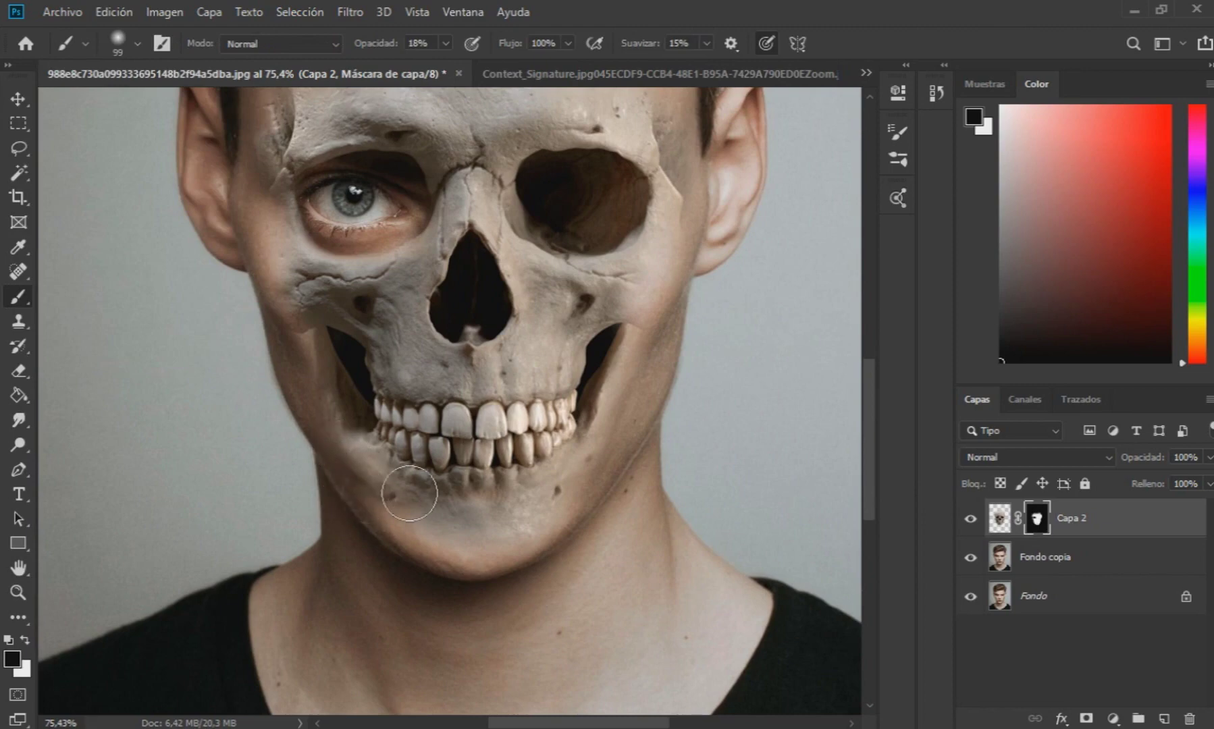
pyautogui.moveTo(409, 493)
pyautogui.mouseDown()
pyautogui.moveTo(468, 527)
pyautogui.moveTo(480, 571)
pyautogui.mouseUp()
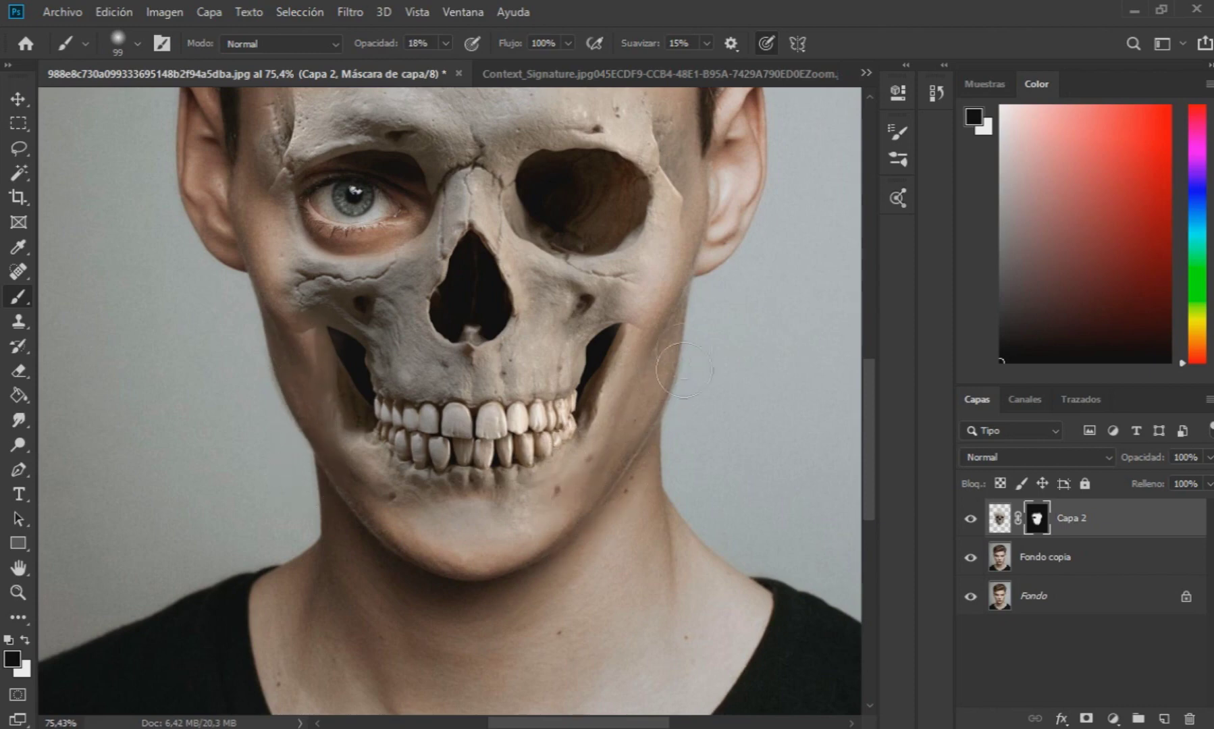
# Step: Fade the skull's forehead on the mask so the man's skin shows through above the brow bone
pyautogui.scroll(-3, 693, 346)
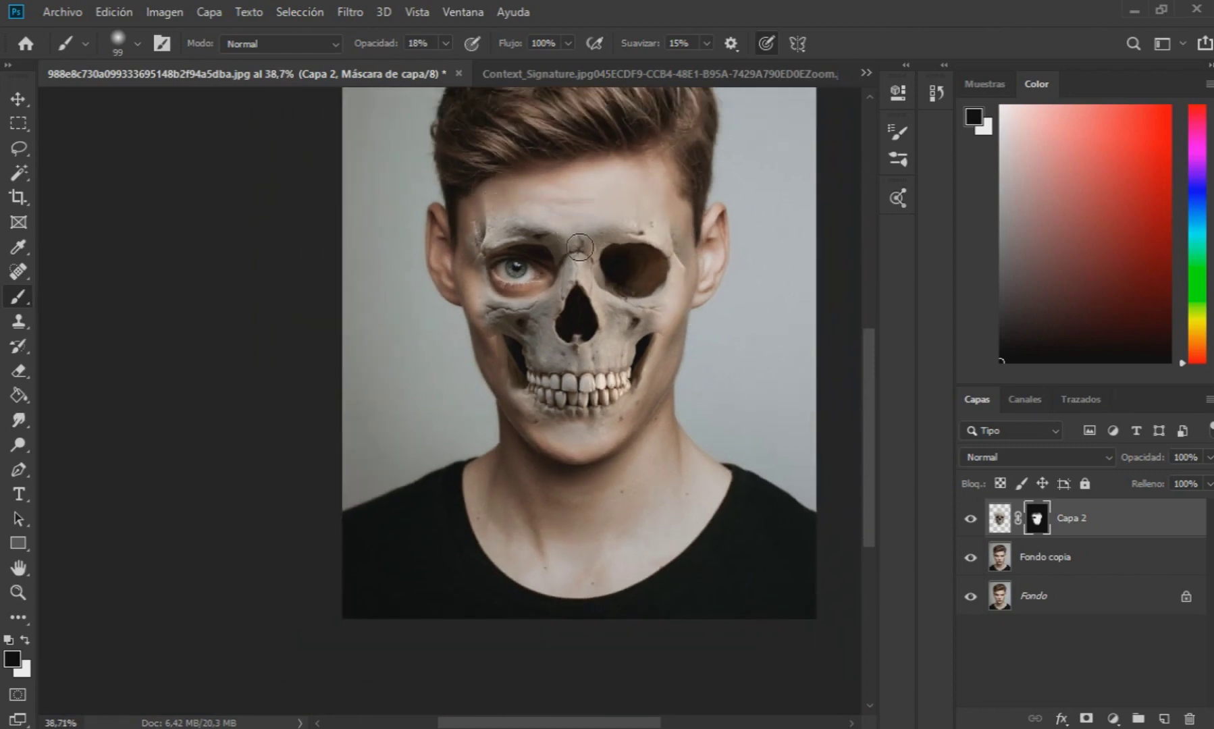
pyautogui.scroll(-4, 669, 198)
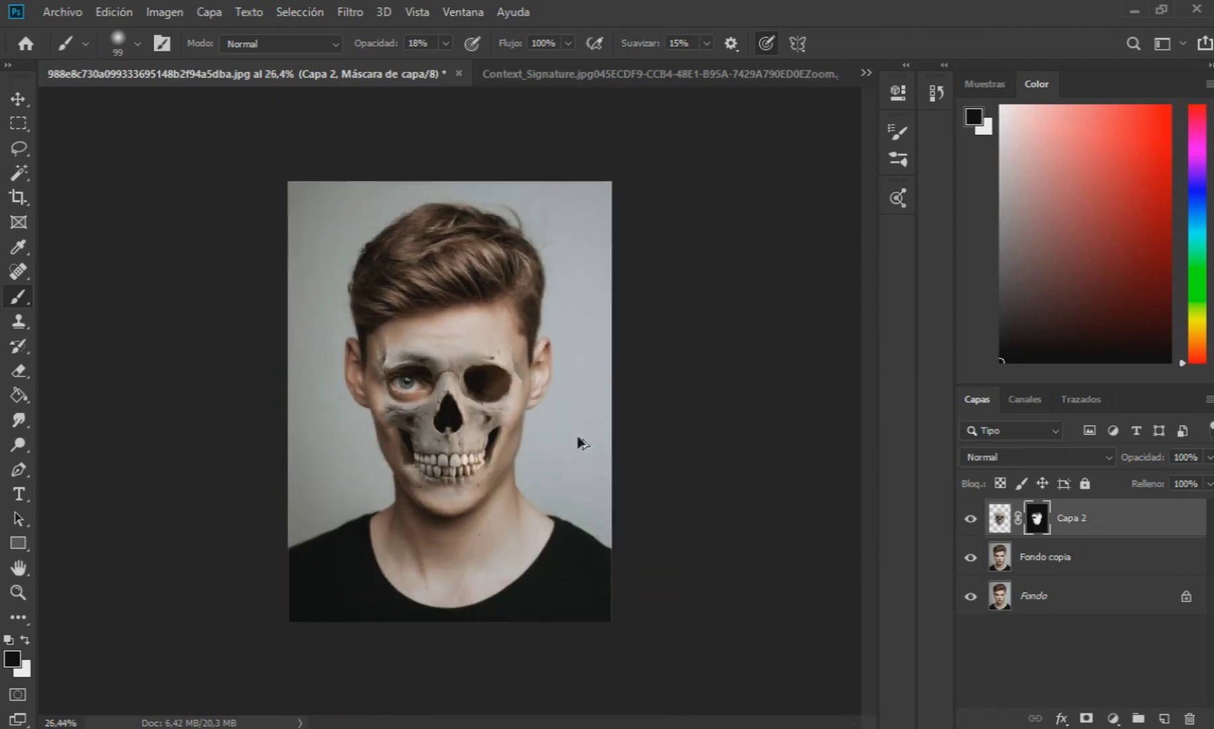
pyautogui.scroll(5, 504, 474)
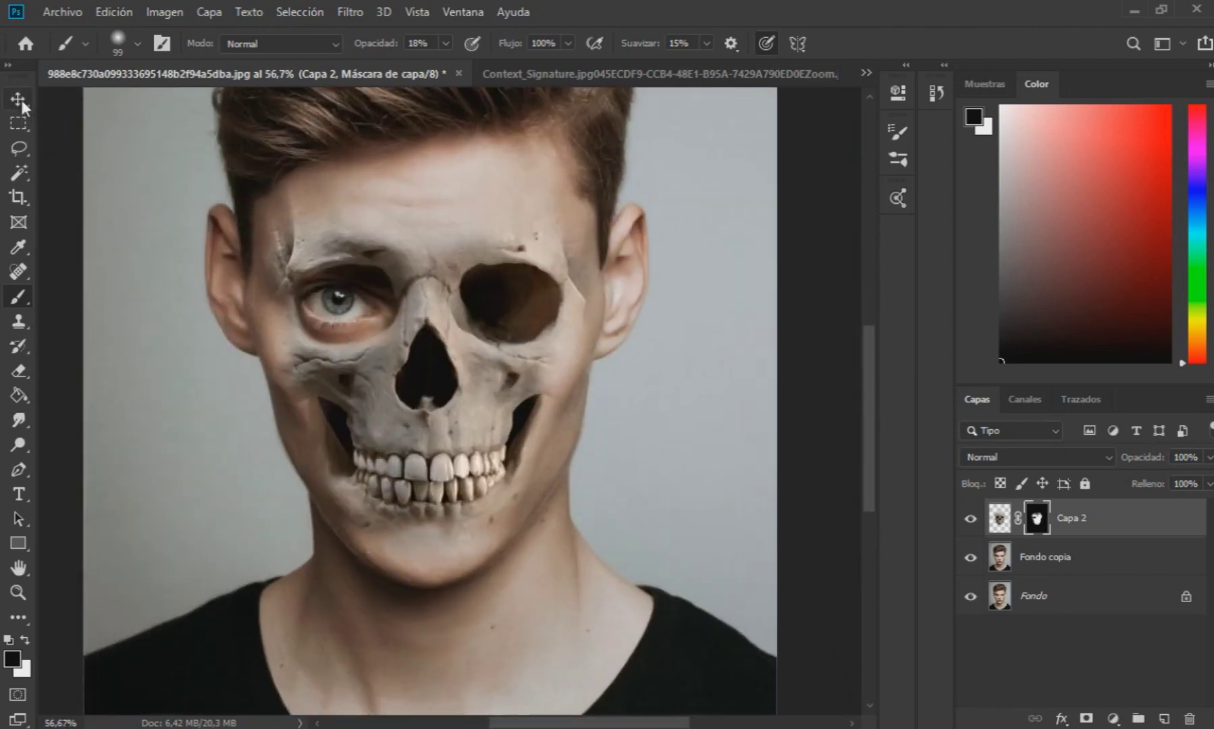
# Step: Increase the saturation of Capa 2's skull image with a Hue/Saturation adjustment
pyautogui.click(23, 103)
pyautogui.click(1000, 528)
pyautogui.click(164, 12)
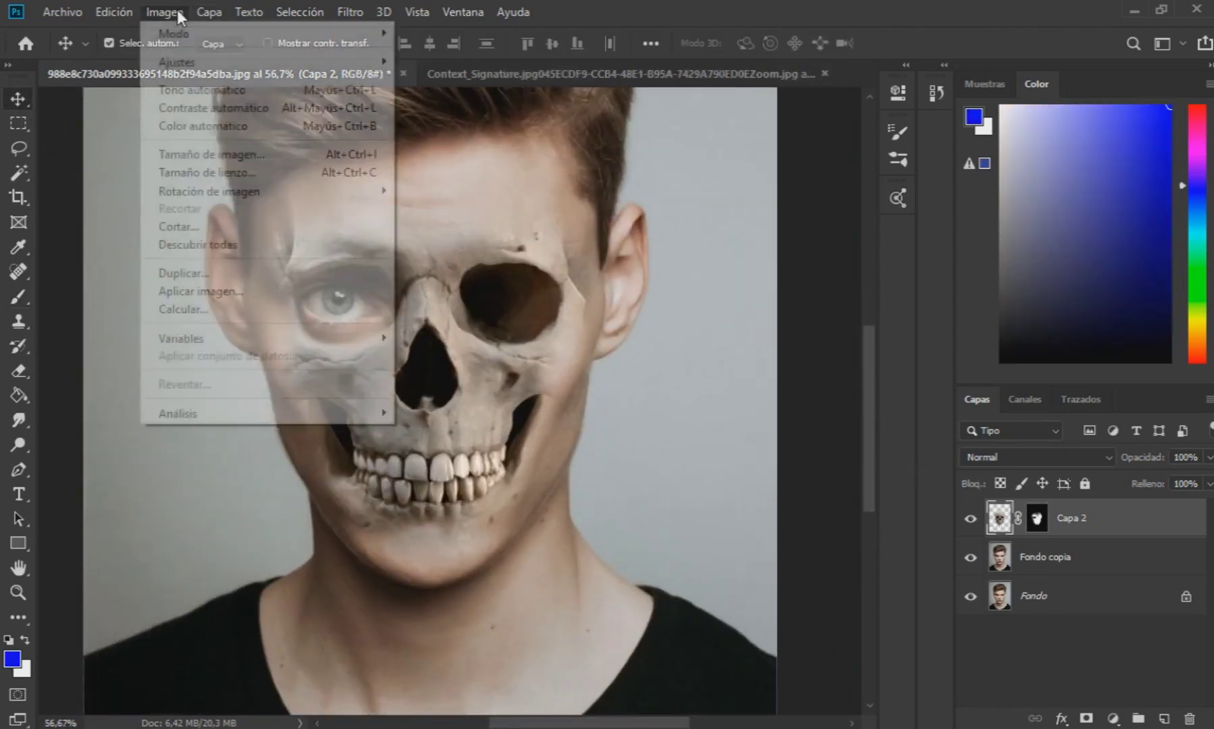
pyautogui.moveTo(177, 61)
pyautogui.click(456, 162)
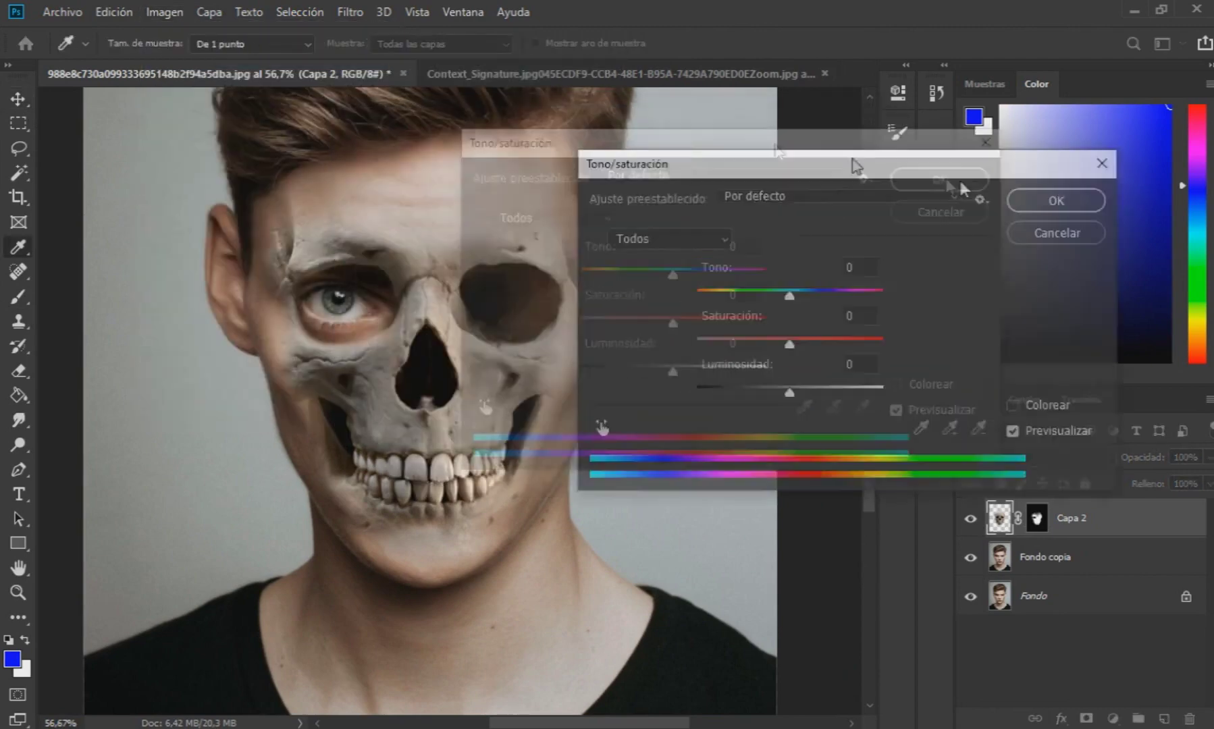
pyautogui.click(939, 366)
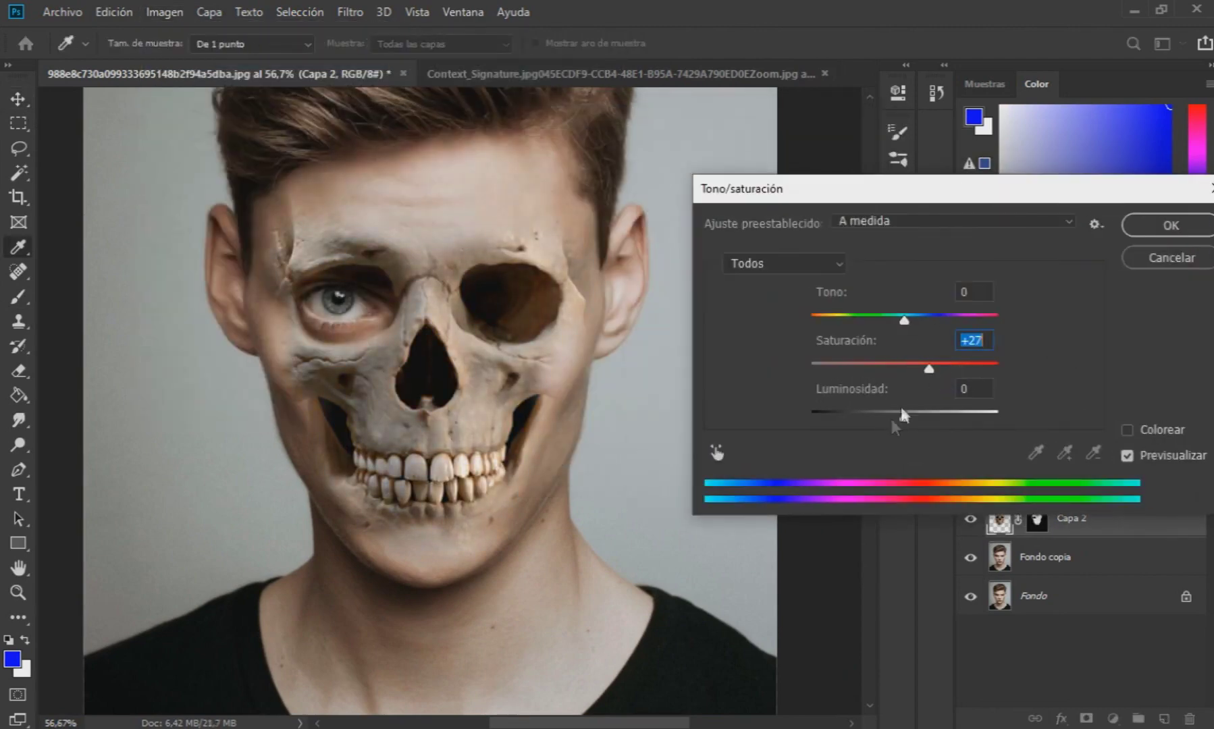
pyautogui.moveTo(903, 415); pyautogui.dragTo(922, 368)
pyautogui.click(1170, 226)
pyautogui.scroll(-3, 433, 433)
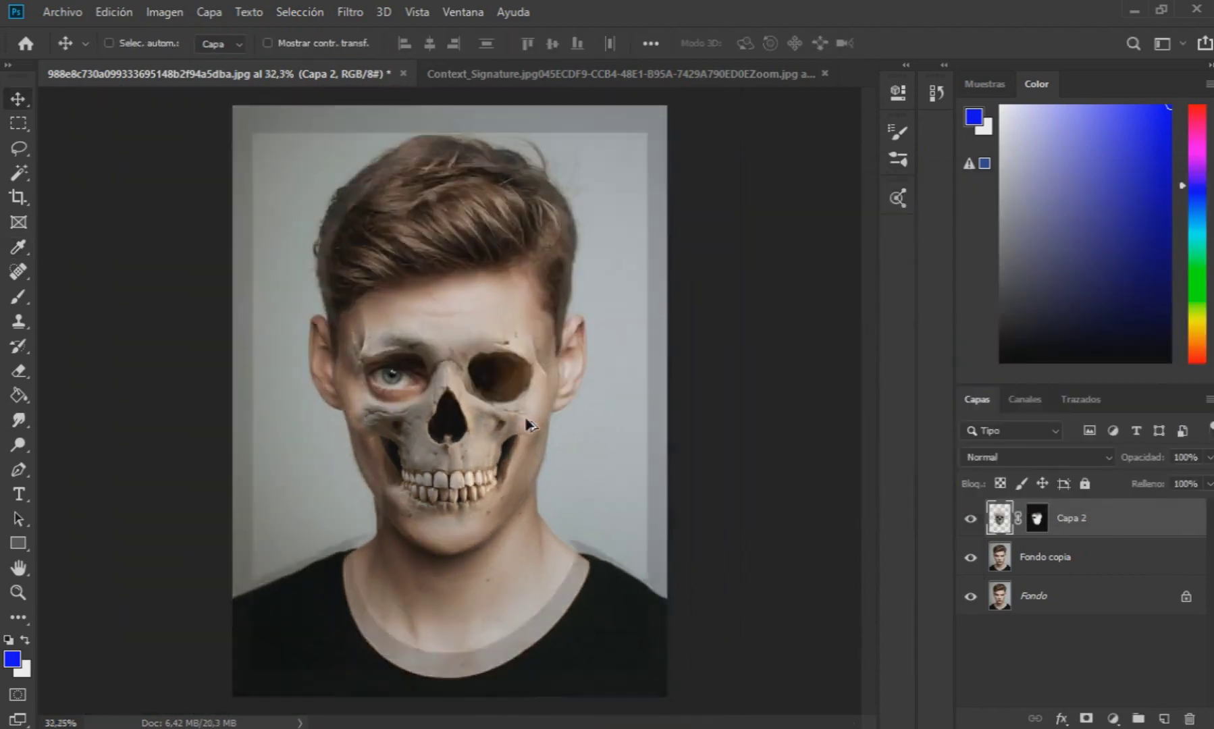
# Step: Paint black on Capa 2's mask with a 71 px brush at 18% opacity to soften the bone edge around the visible eye
pyautogui.scroll(4, 433, 433)
pyautogui.click(1033, 521)
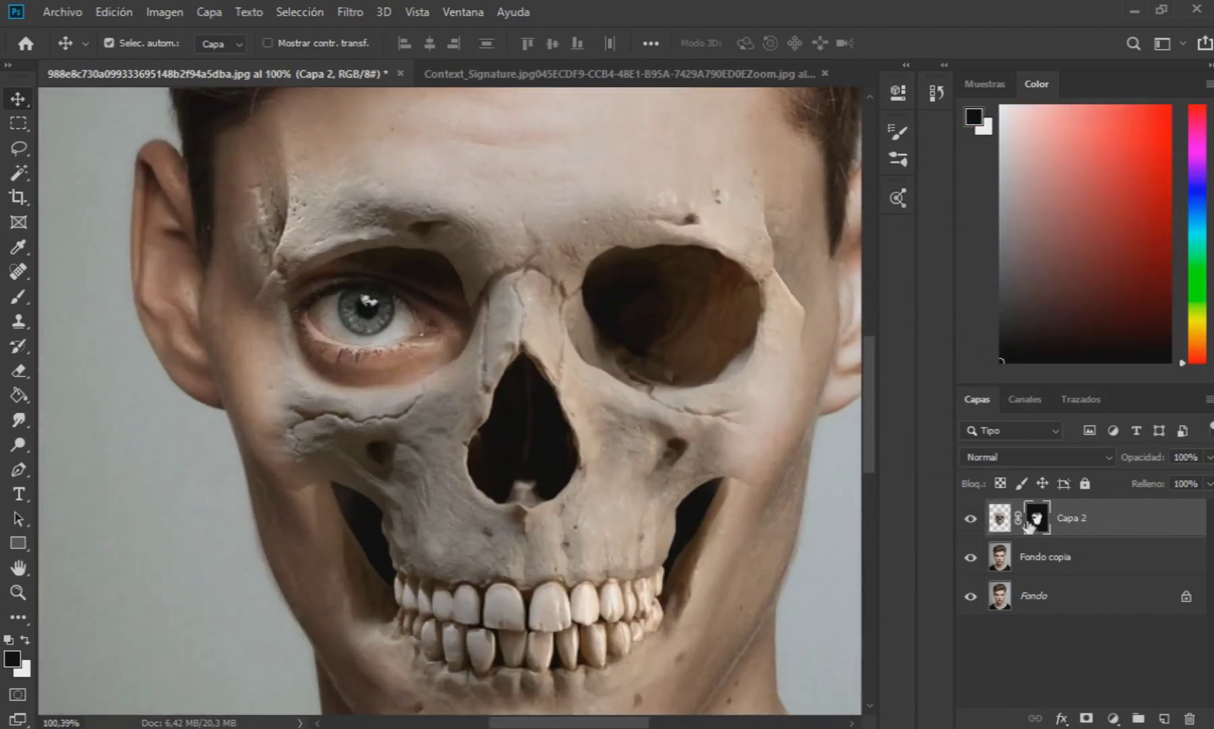
pyautogui.click(18, 297)
pyautogui.click(27, 639)
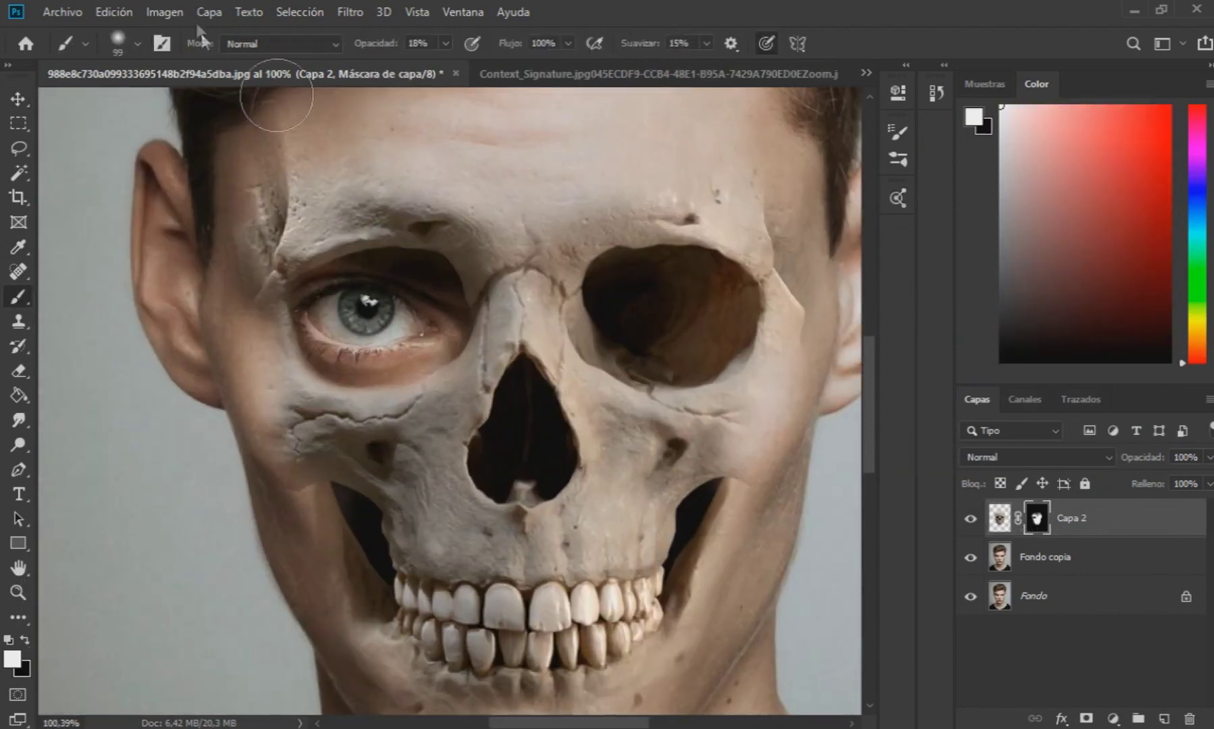
pyautogui.click(140, 44)
pyautogui.press('Return')
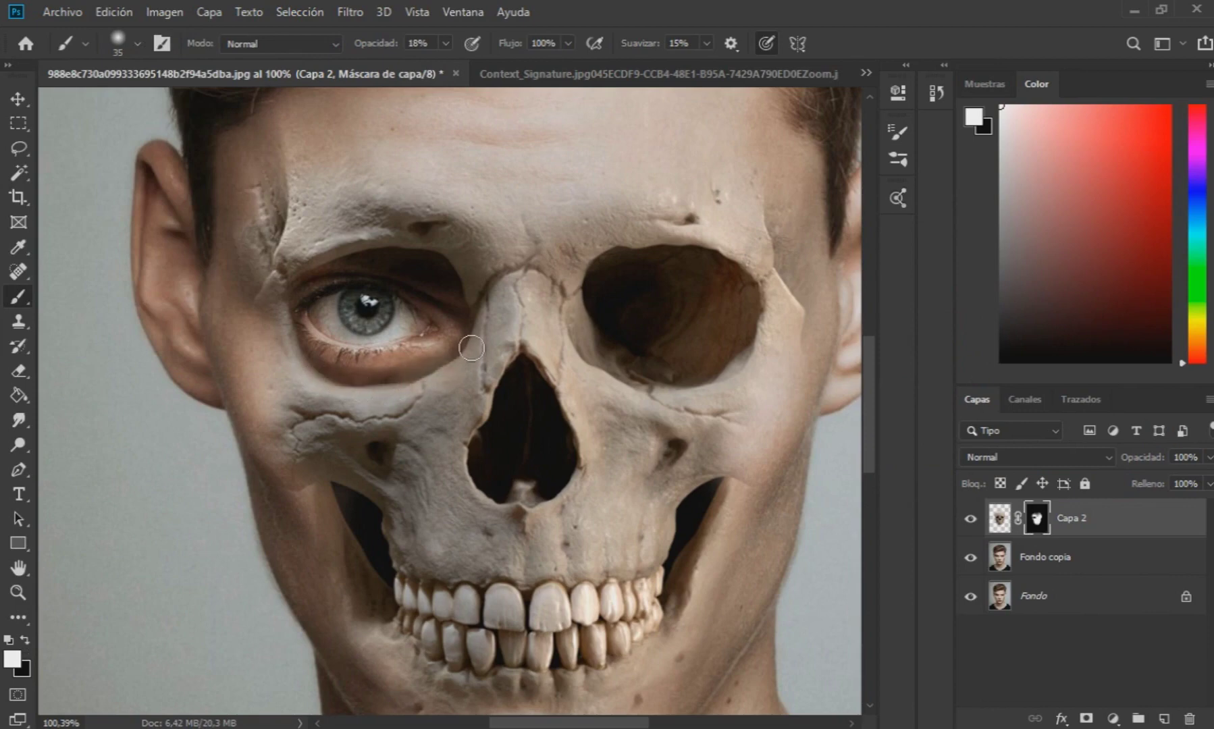
pyautogui.scroll(2, 405, 400)
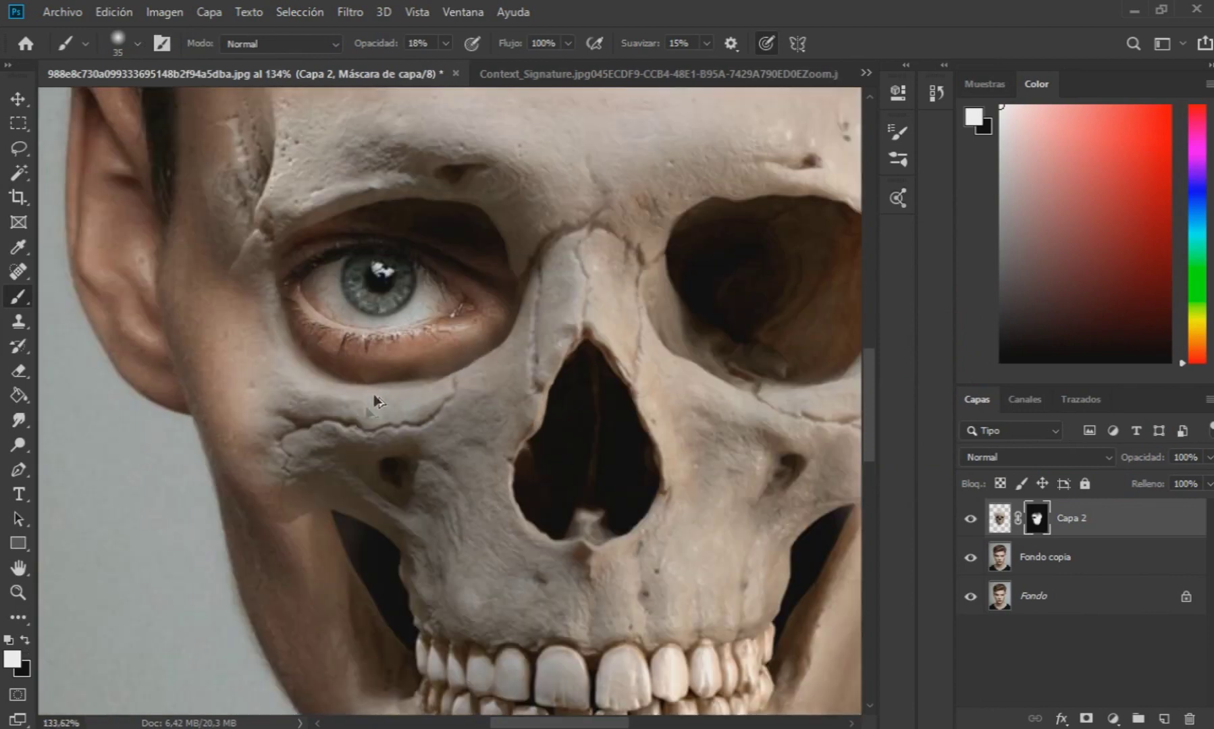
pyautogui.click(137, 44)
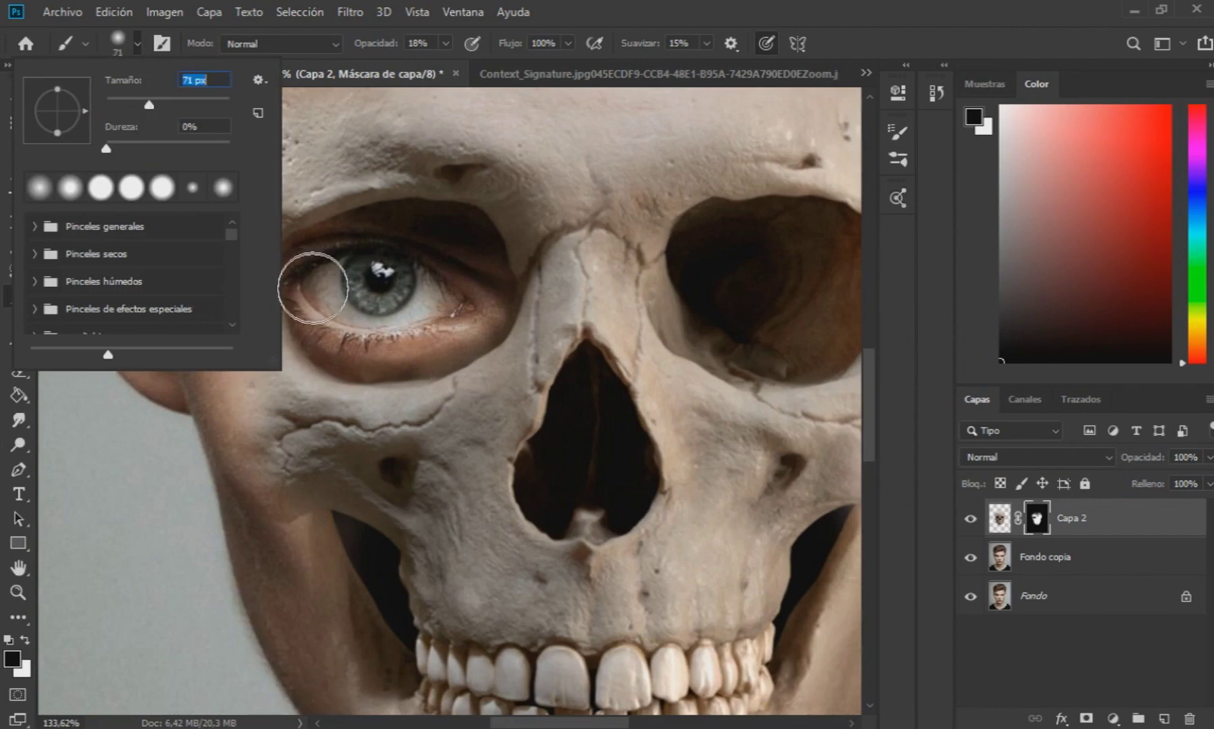
pyautogui.press('Return')
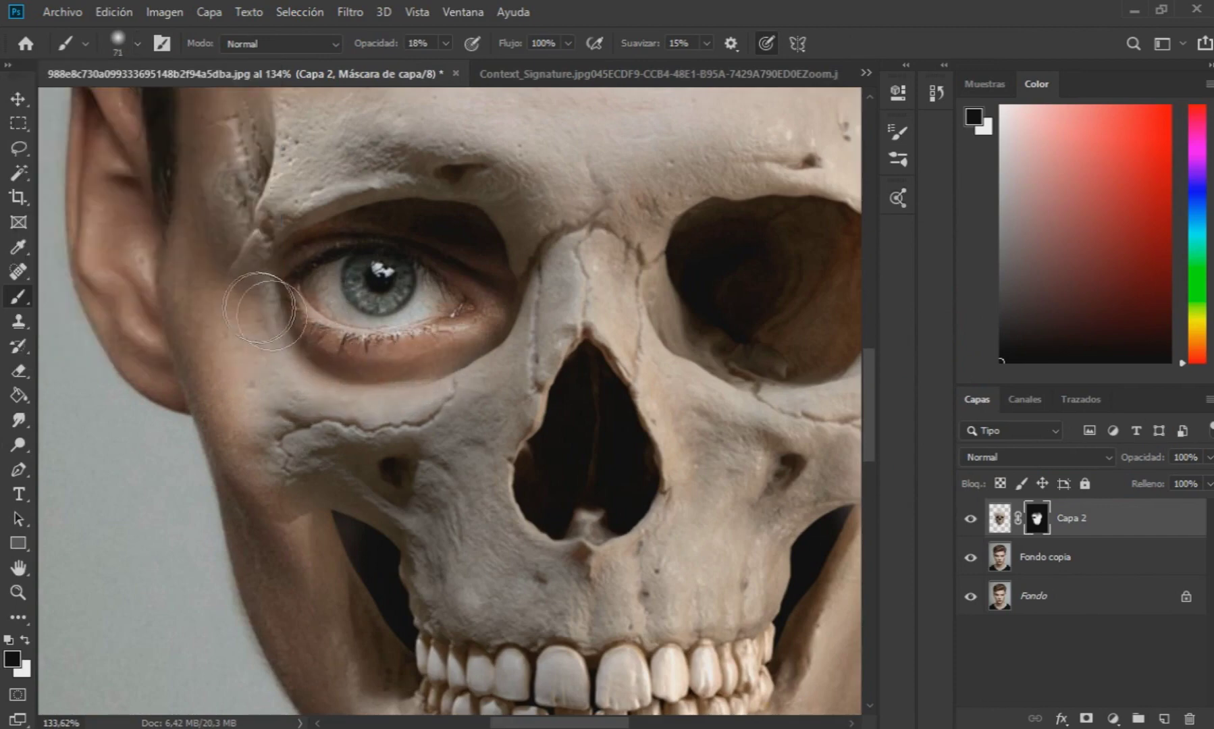
pyautogui.moveTo(260, 310)
pyautogui.mouseDown()
pyautogui.moveTo(335, 371)
pyautogui.moveTo(276, 286)
pyautogui.moveTo(321, 351)
pyautogui.mouseUp()
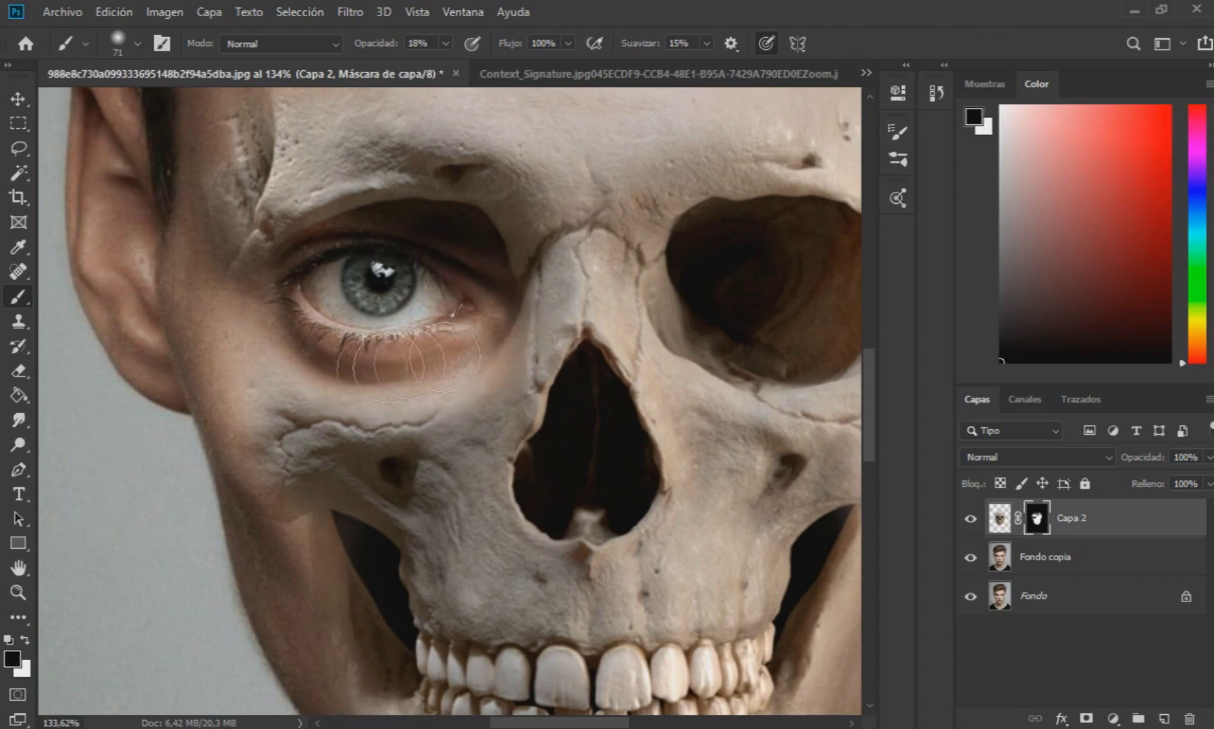
pyautogui.scroll(-10, 260, 370)
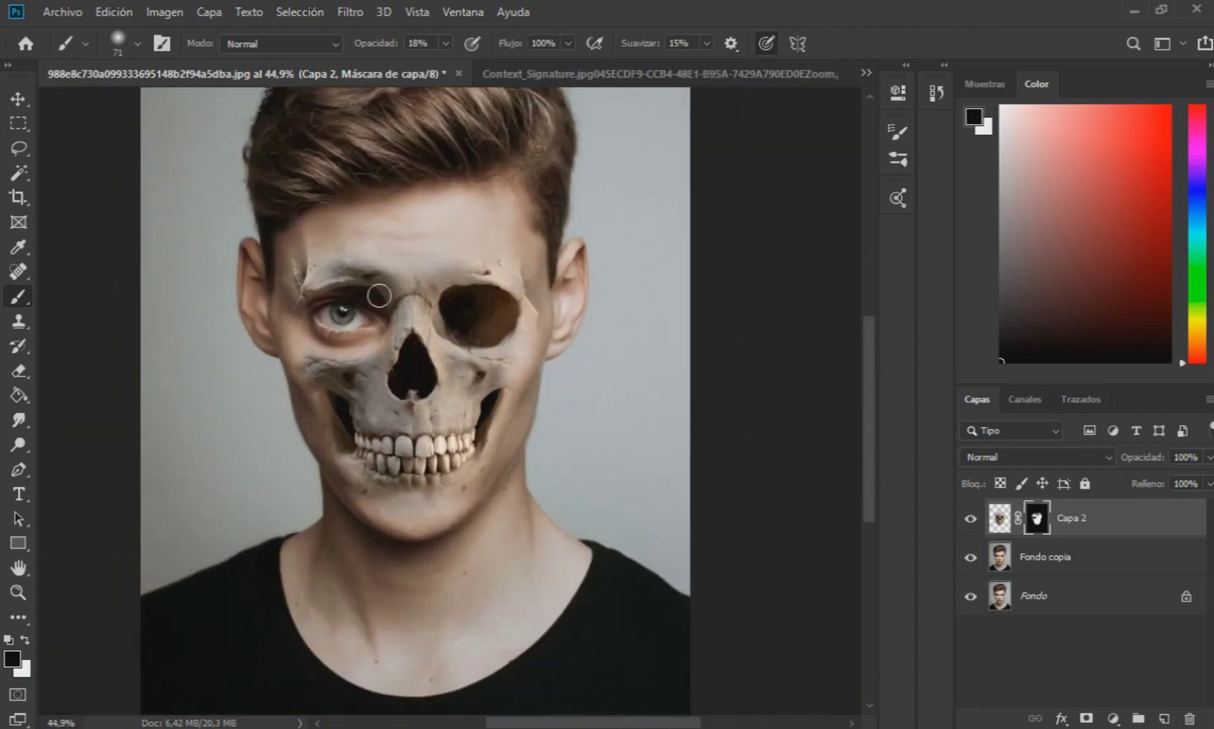
# Step: Try to warp the skull so its brow bone sits lower over the visible eye
pyautogui.scroll(7, 278, 249)
pyautogui.click(20, 101)
pyautogui.hotkey('ctrl', 't')
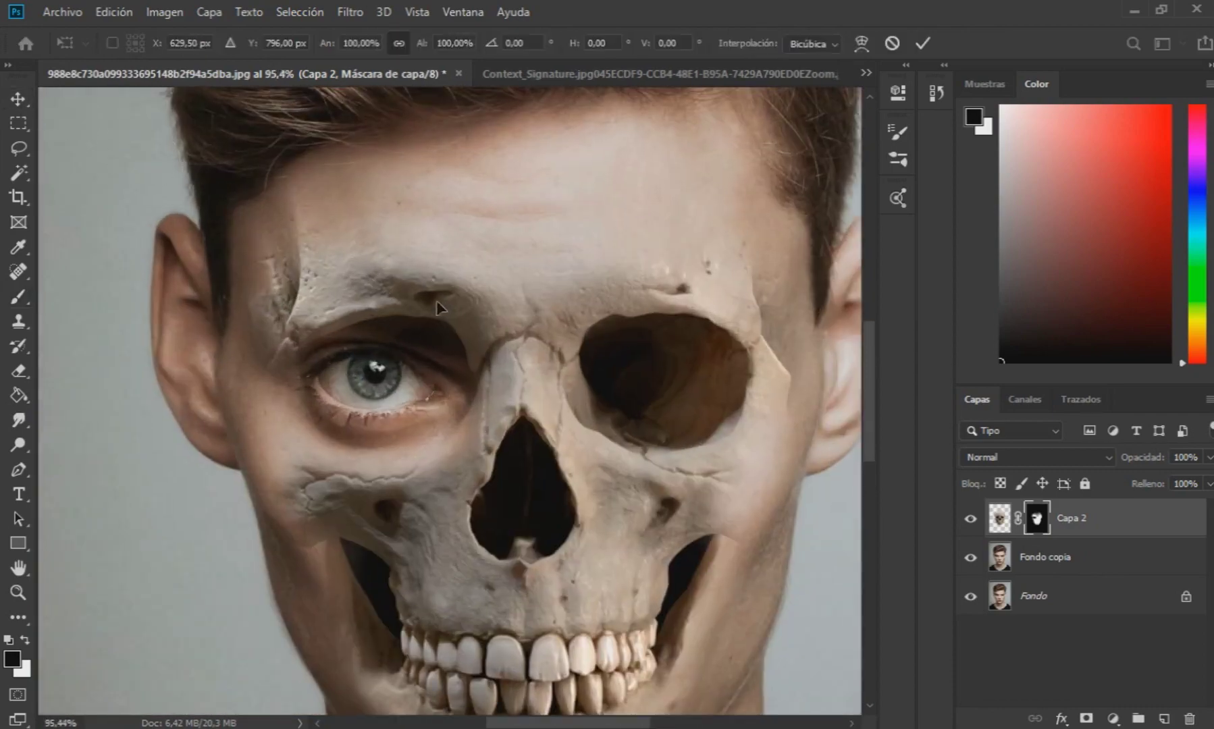
pyautogui.rightClick(438, 308)
pyautogui.click(473, 421)
pyautogui.moveTo(449, 320); pyautogui.dragTo(446, 332)
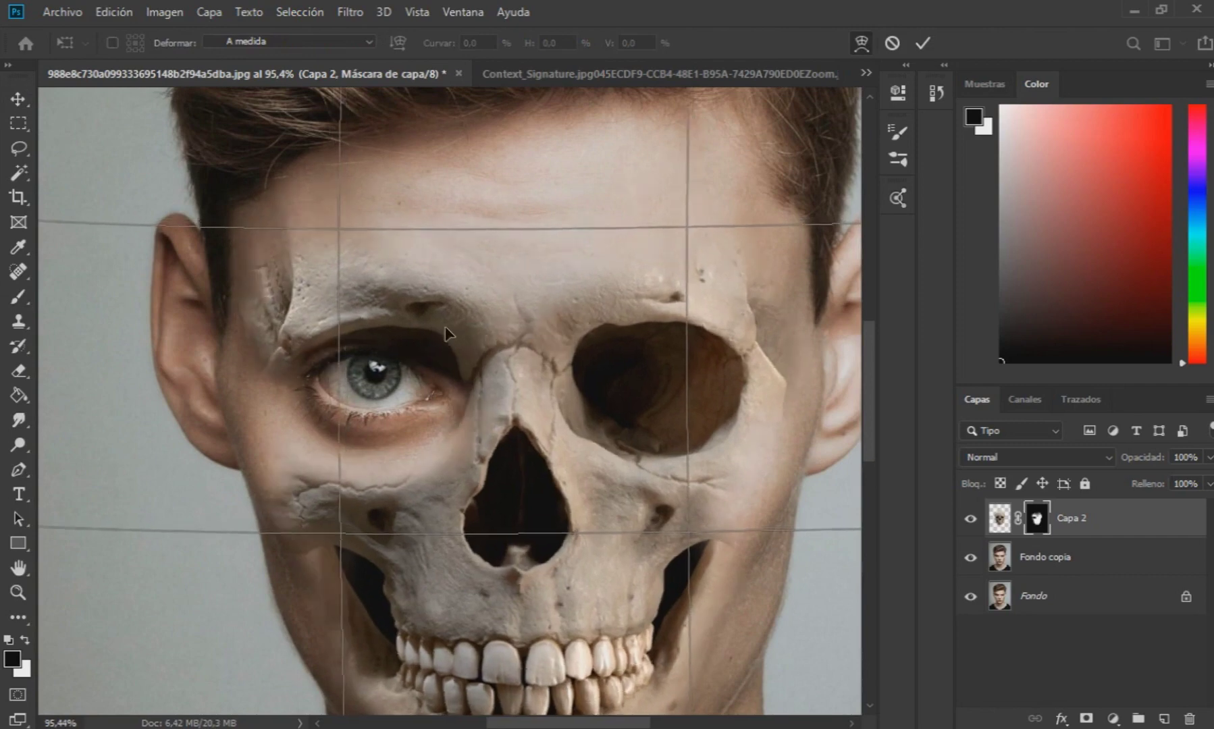
pyautogui.hotkey('ctrl', 'z')
pyautogui.press('Return')
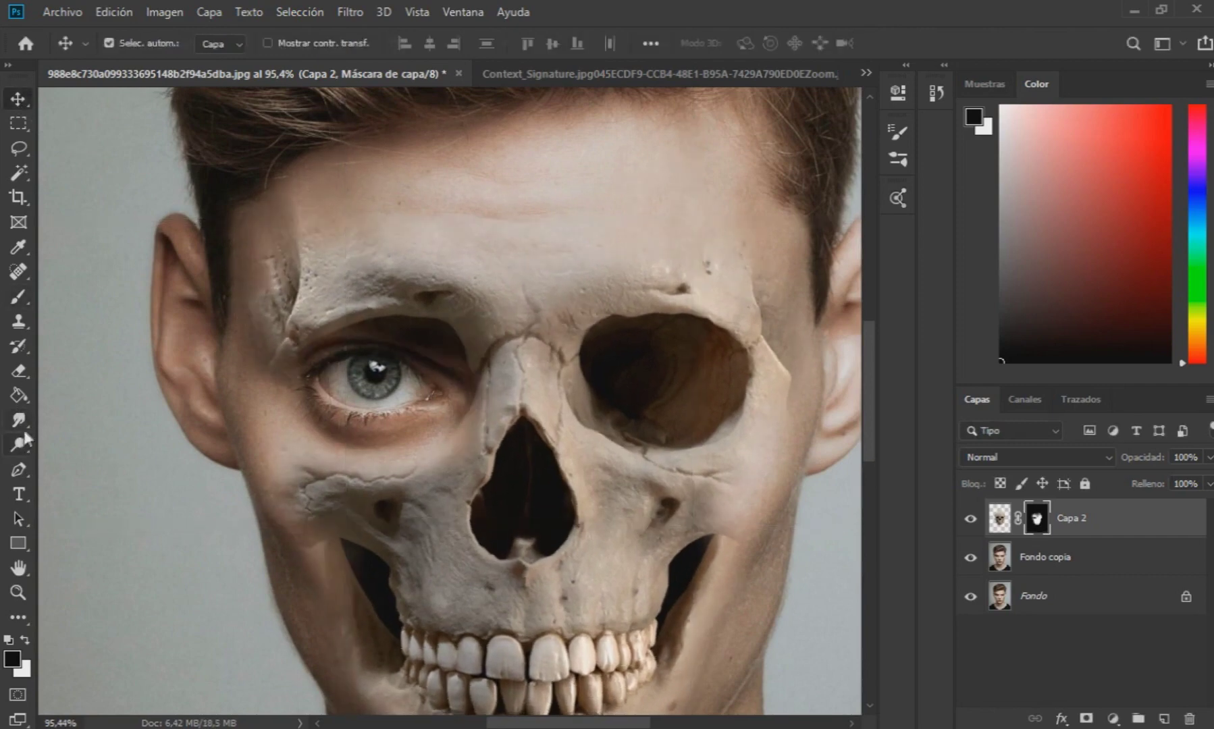
# Step: Smudge Capa 2's skull image around the brow and nose bridge with a 159 px Smudge brush at 8% strength
pyautogui.rightClick(19, 420)
pyautogui.click(101, 456)
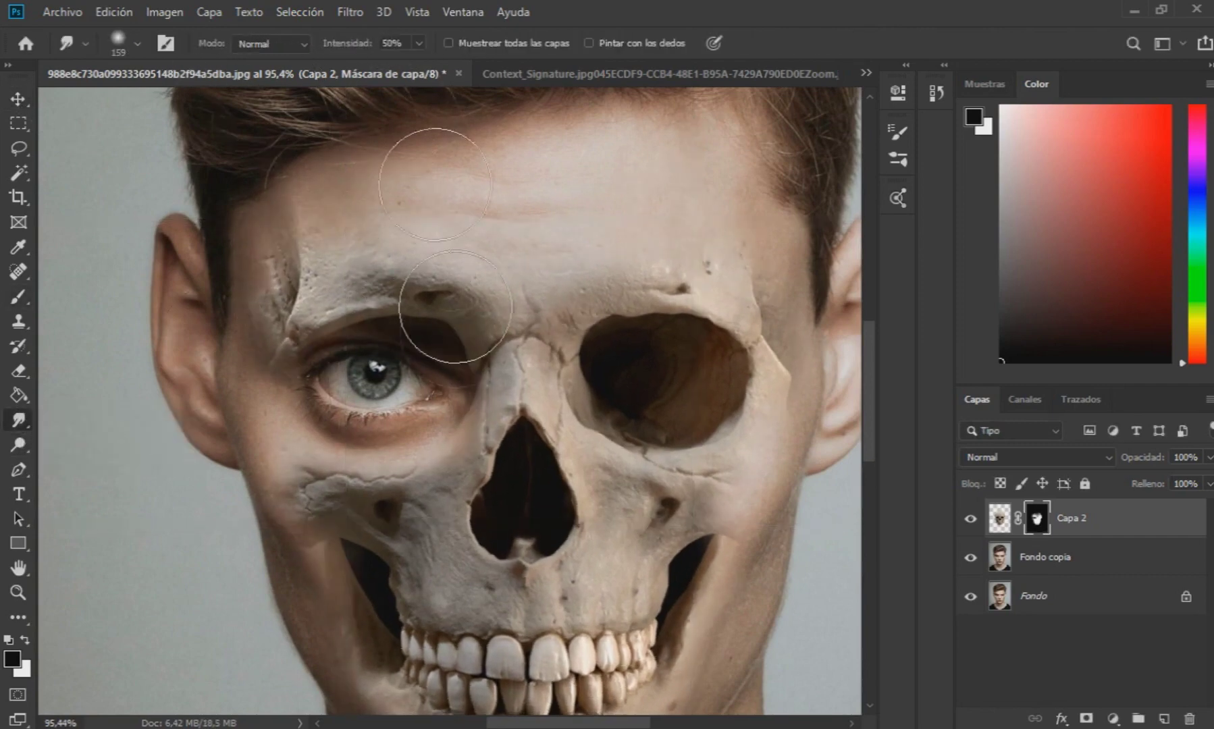
pyautogui.click(1000, 518)
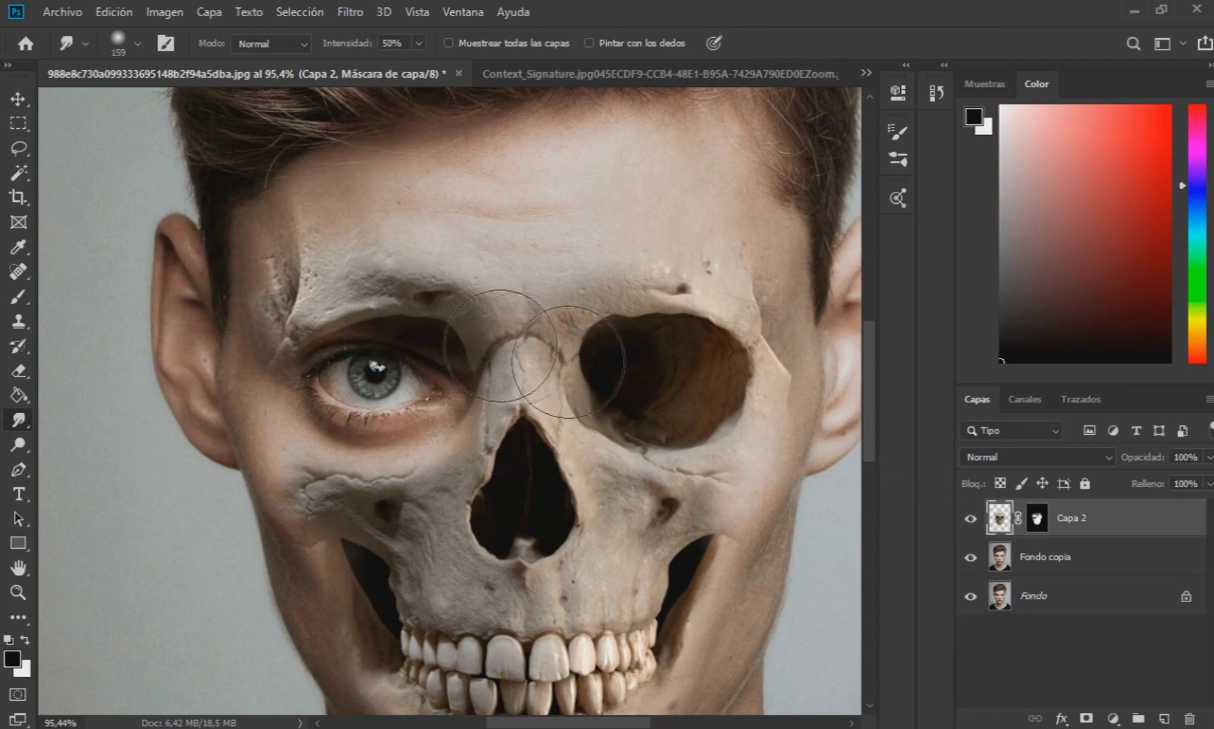
pyautogui.hotkey('ctrl', 'z')
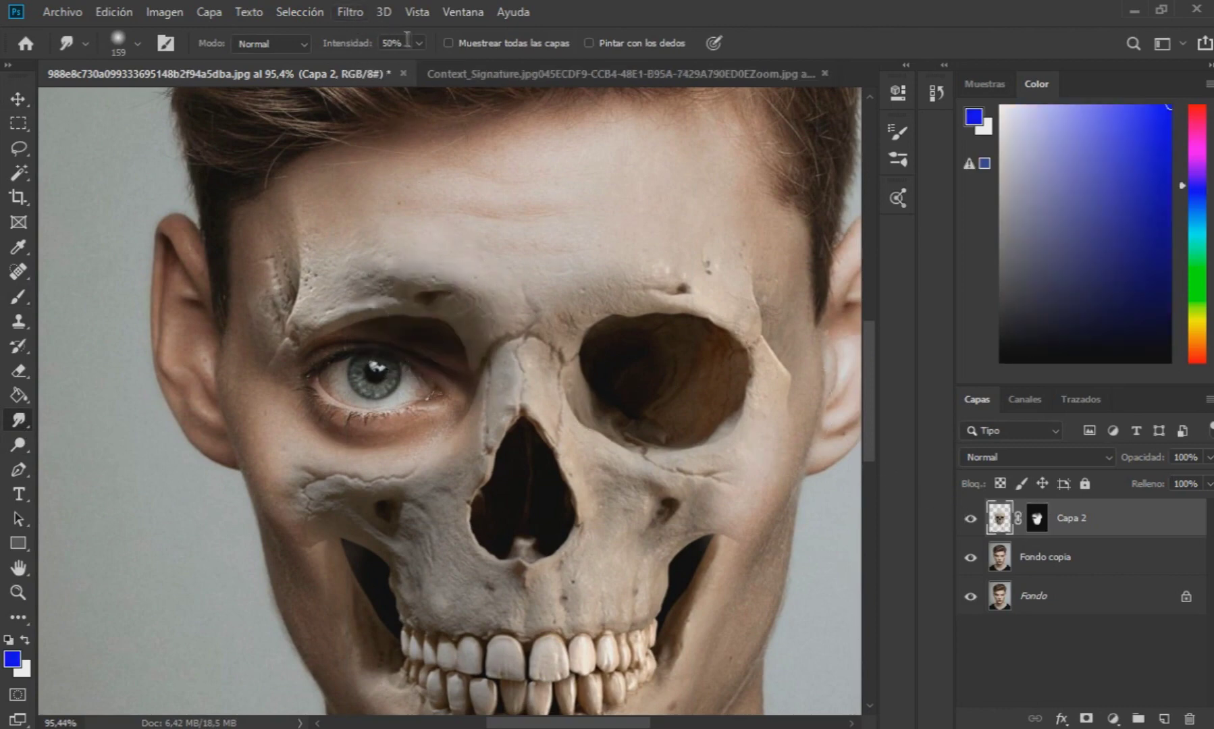
pyautogui.moveTo(433, 66); pyautogui.dragTo(380, 65)
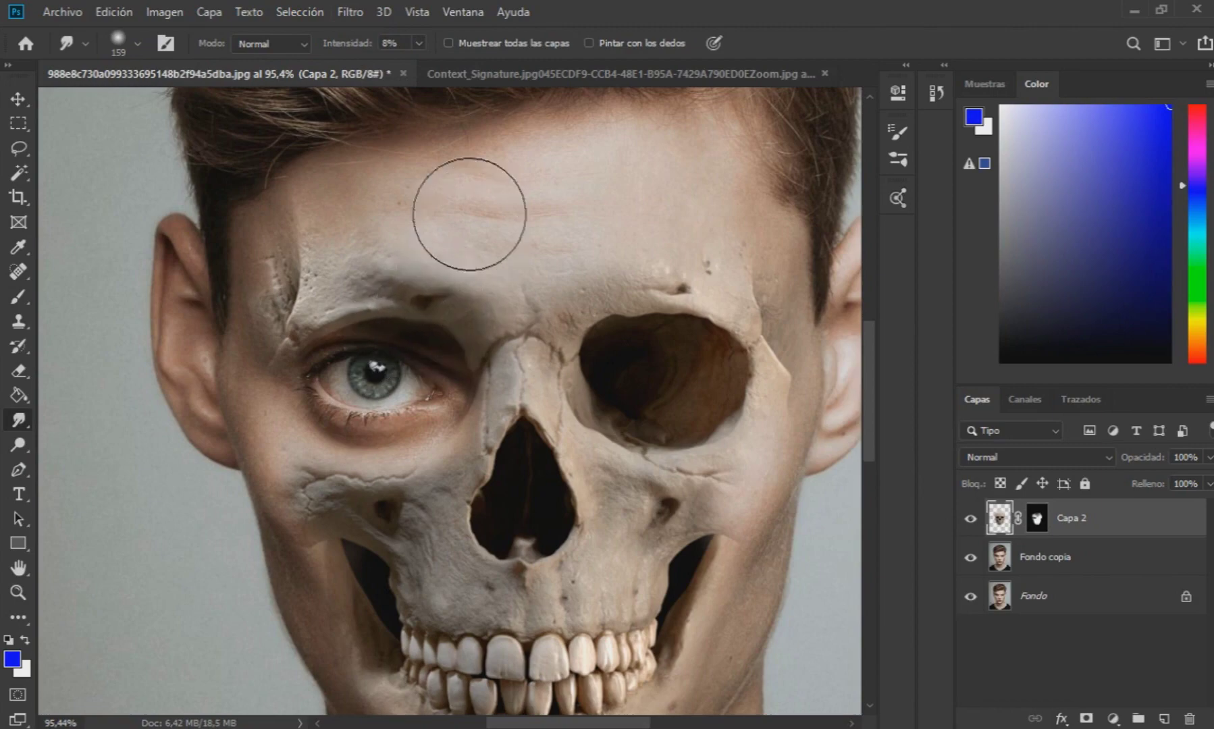
pyautogui.scroll(-5, 520, 257)
pyautogui.scroll(5, 458, 294)
# Step: Enlarge the Smudge brush to 309 px and blend the skull's forehead at 8% strength
pyautogui.click(137, 43)
pyautogui.moveTo(185, 104); pyautogui.dragTo(201, 103)
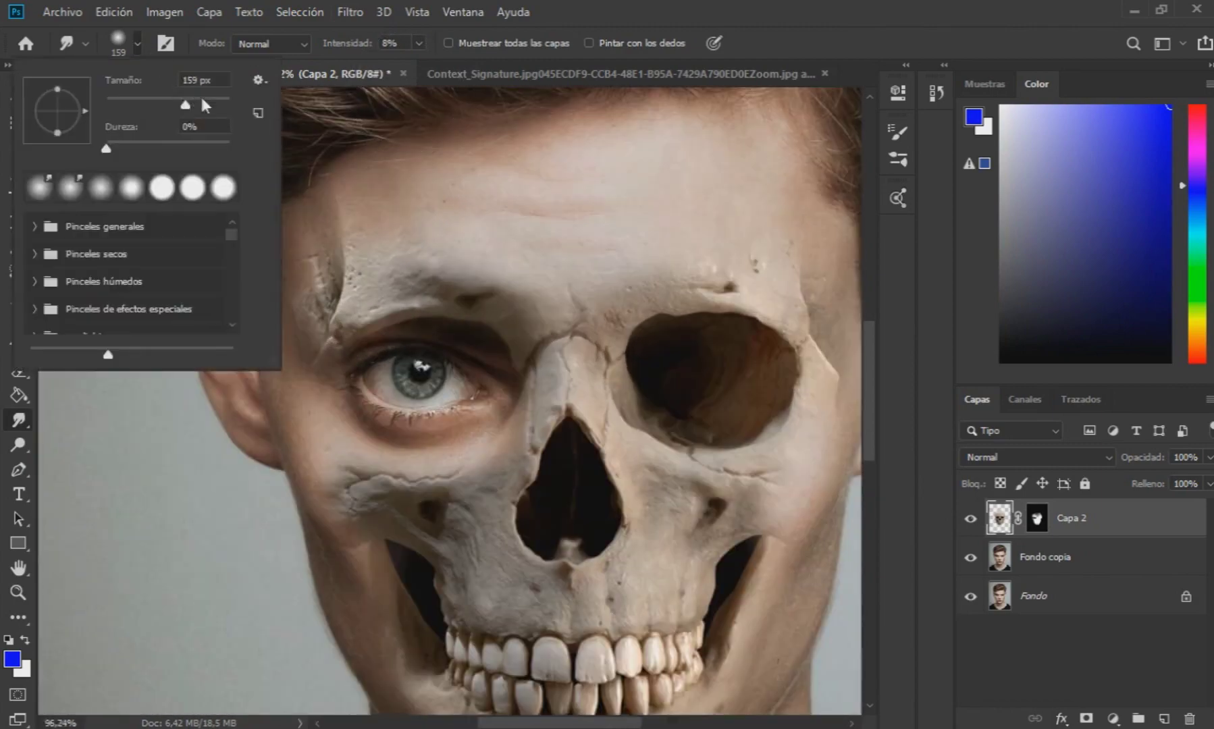
pyautogui.click(453, 262)
pyautogui.scroll(-3, 550, 236)
pyautogui.scroll(2, 556, 222)
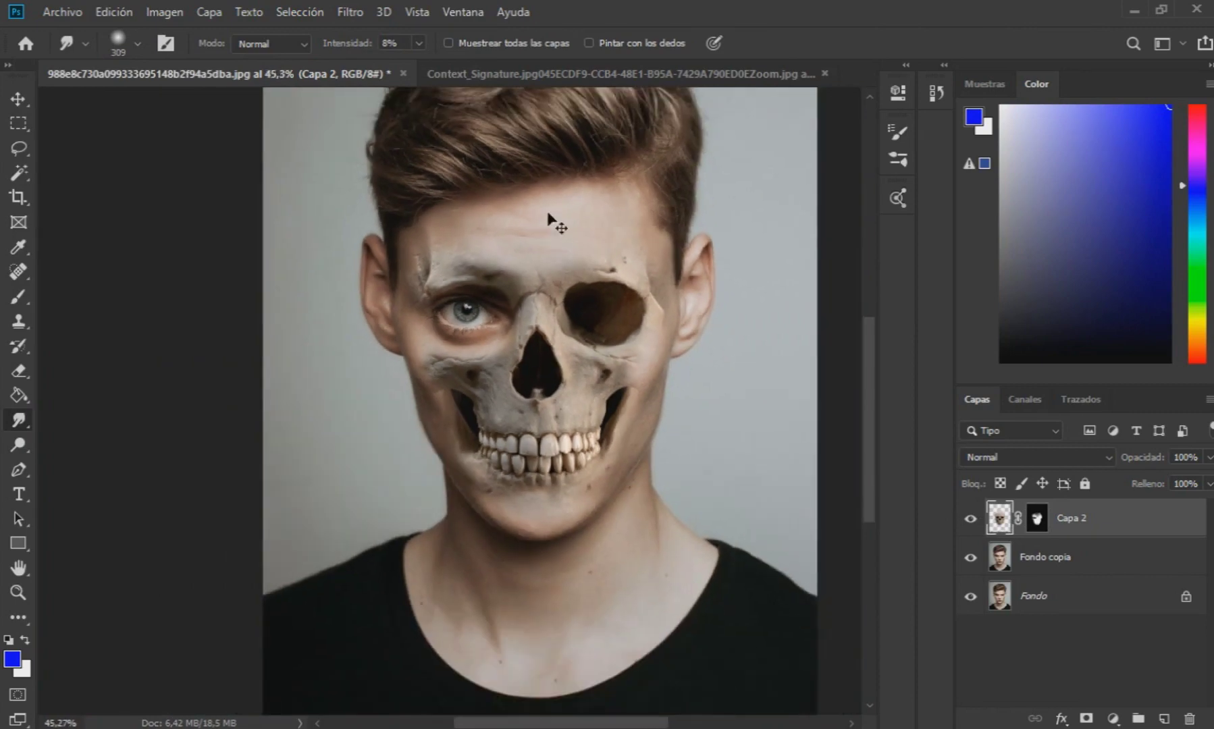
pyautogui.scroll(1, 526, 279)
pyautogui.scroll(4, 525, 279)
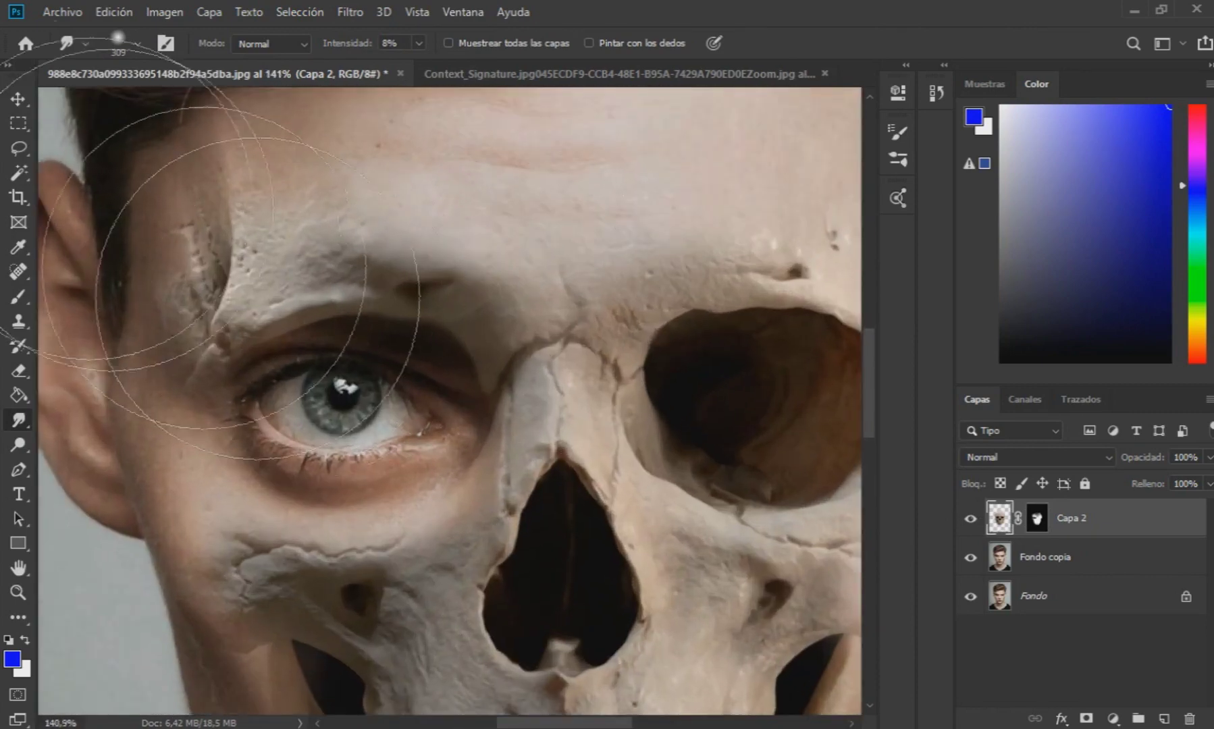
# Step: Paint black on Capa 2's mask with a 71 px brush at 18% opacity to uncover the eyebrow above the visible eye
pyautogui.click(15, 98)
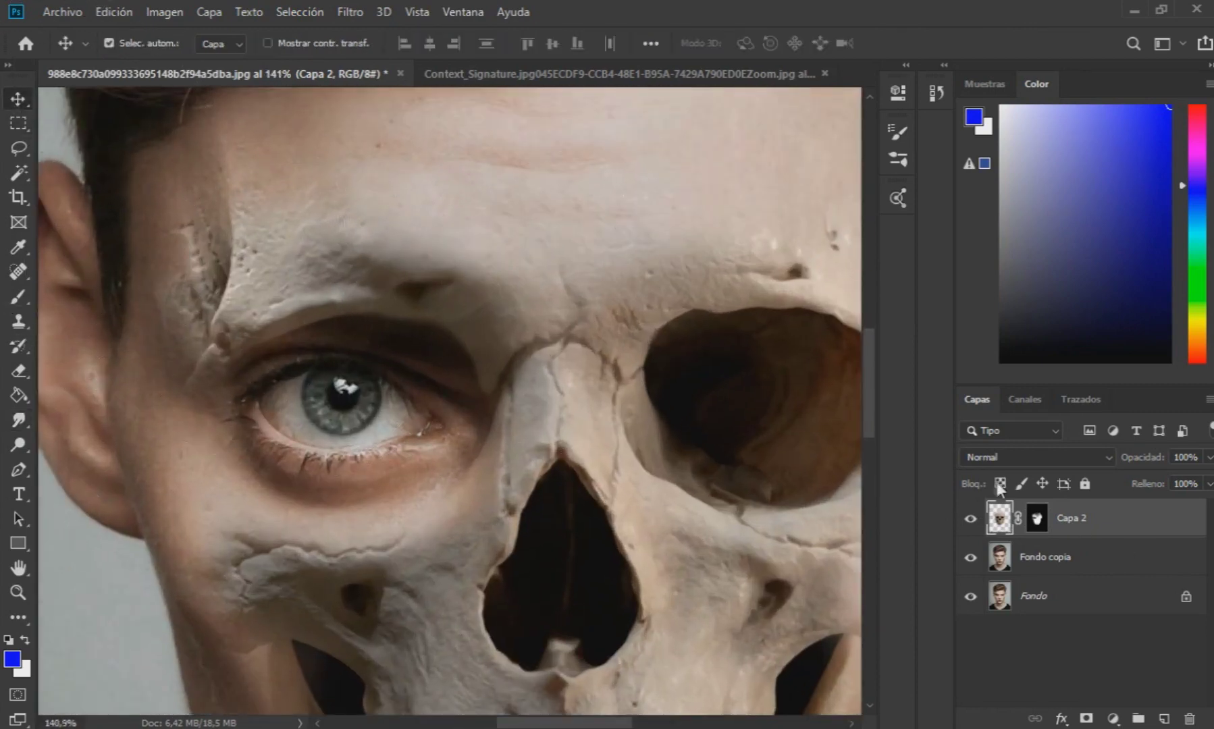
pyautogui.click(1037, 518)
pyautogui.click(18, 300)
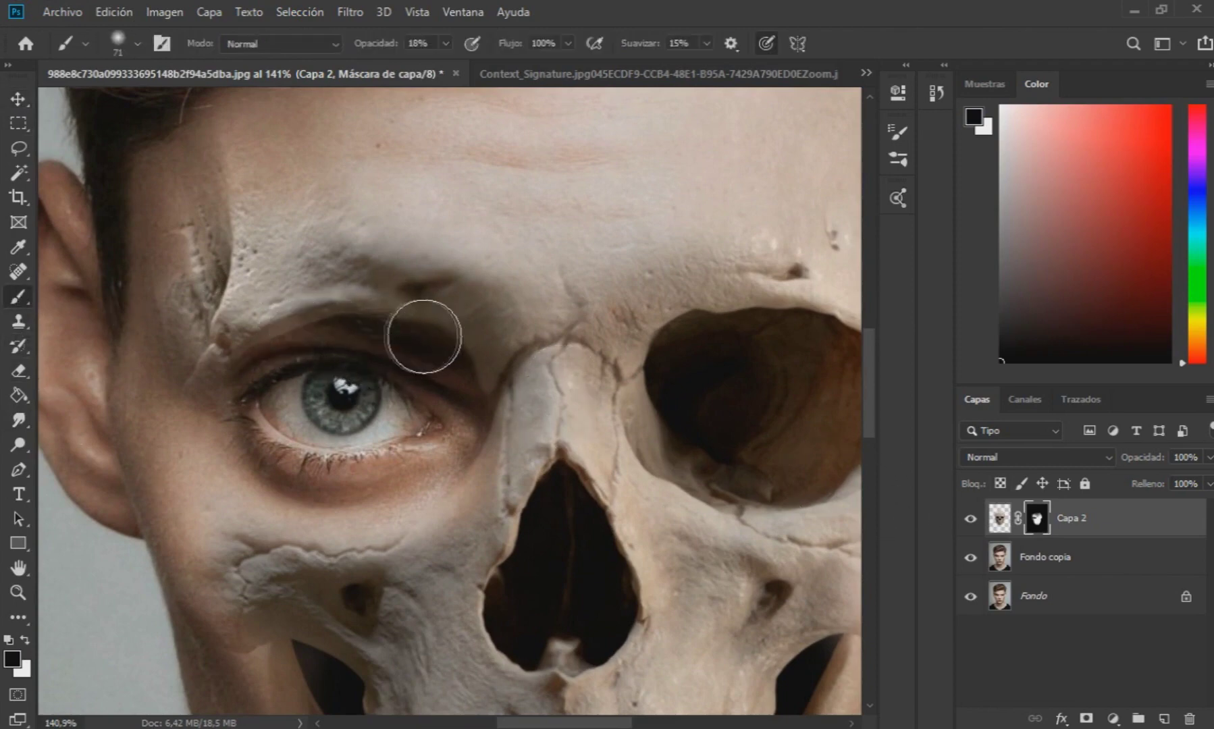
pyautogui.moveTo(428, 336)
pyautogui.mouseDown()
pyautogui.moveTo(229, 313)
pyautogui.moveTo(346, 316)
pyautogui.moveTo(224, 321)
pyautogui.moveTo(380, 331)
pyautogui.moveTo(212, 339)
pyautogui.mouseUp()
# Step: Paint black on the mask with a 138 px brush at 53% opacity to clear the bone from the eyebrow and temple
pyautogui.click(137, 48)
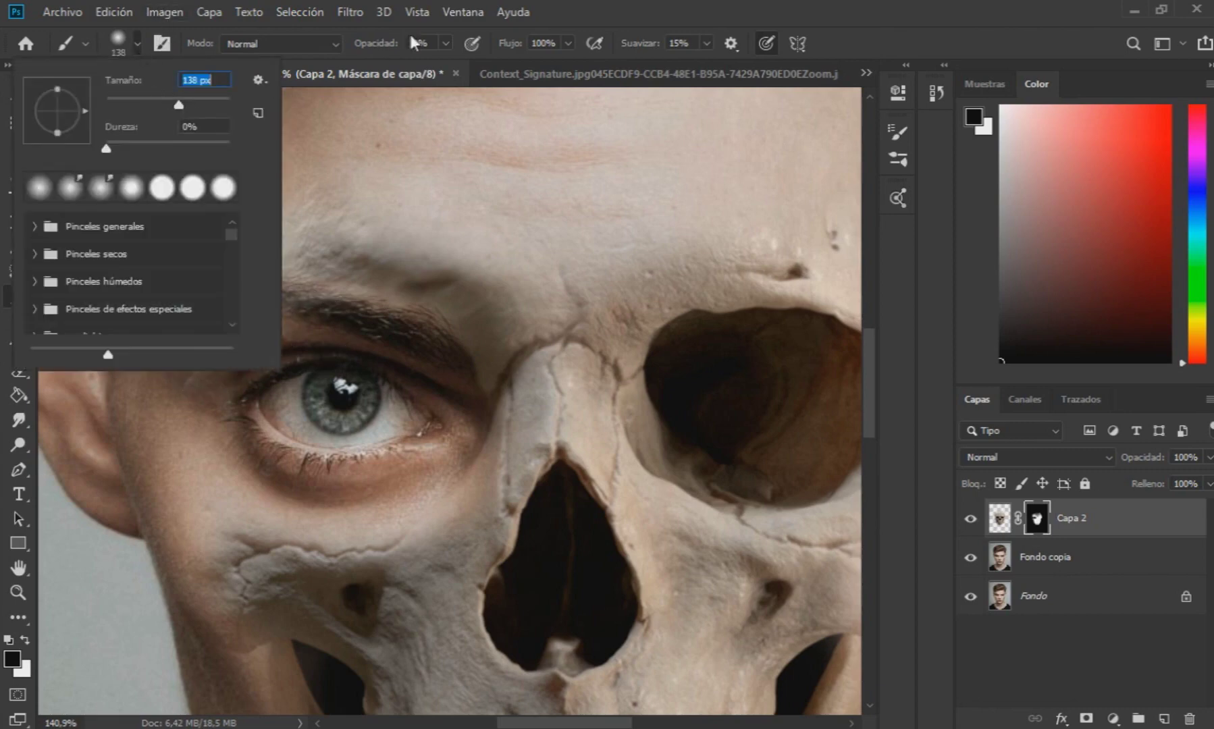
pyautogui.click(447, 44)
pyautogui.click(468, 67)
pyautogui.moveTo(271, 244)
pyautogui.mouseDown()
pyautogui.moveTo(217, 385)
pyautogui.moveTo(191, 290)
pyautogui.moveTo(420, 306)
pyautogui.moveTo(402, 377)
pyautogui.mouseUp()
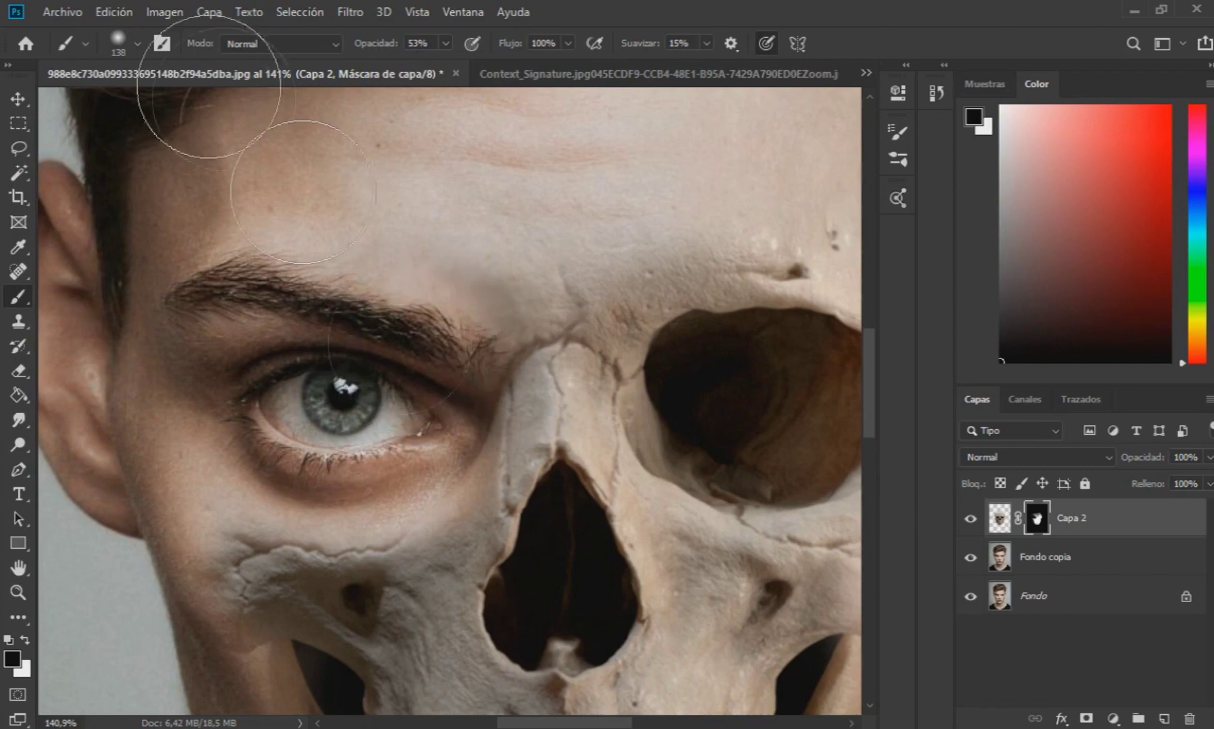
# Step: Fade the skull along the nose bridge beside the visible eye, painting black on the mask with a 68 px brush at 29% opacity
pyautogui.click(139, 47)
pyautogui.click(448, 264)
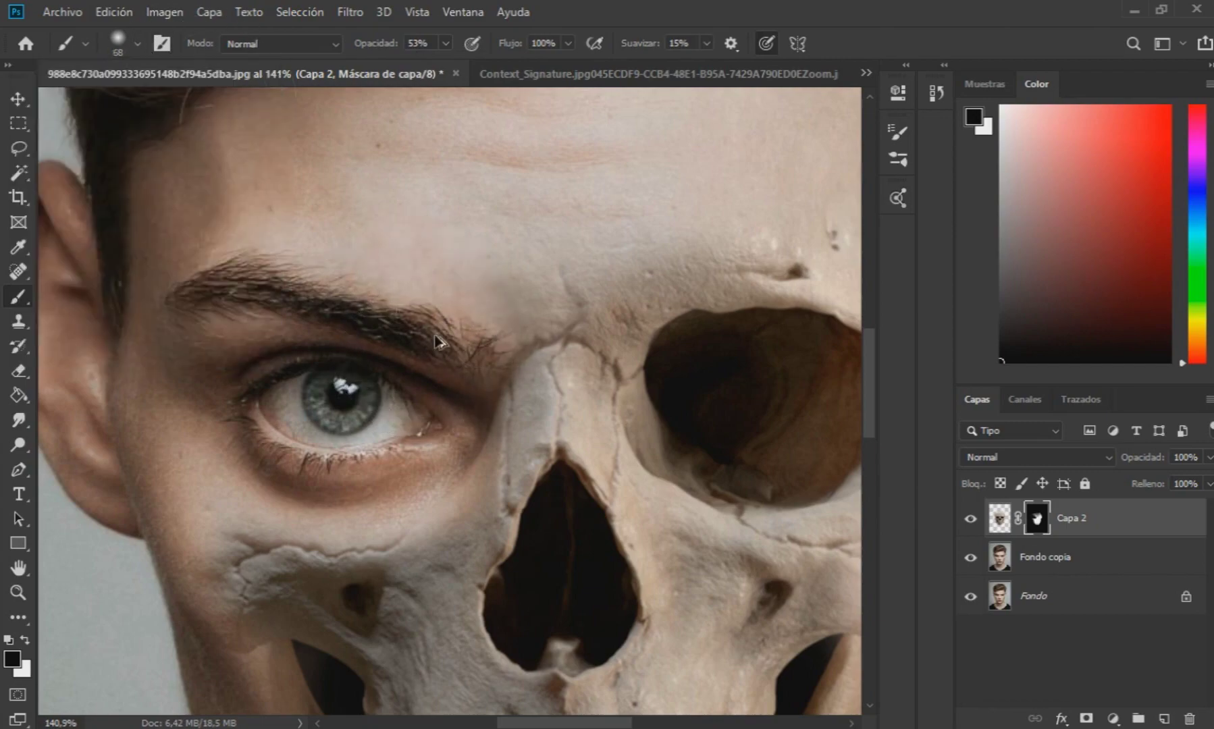
pyautogui.hotkey('ctrl', '0')
pyautogui.scroll(5, 466, 335)
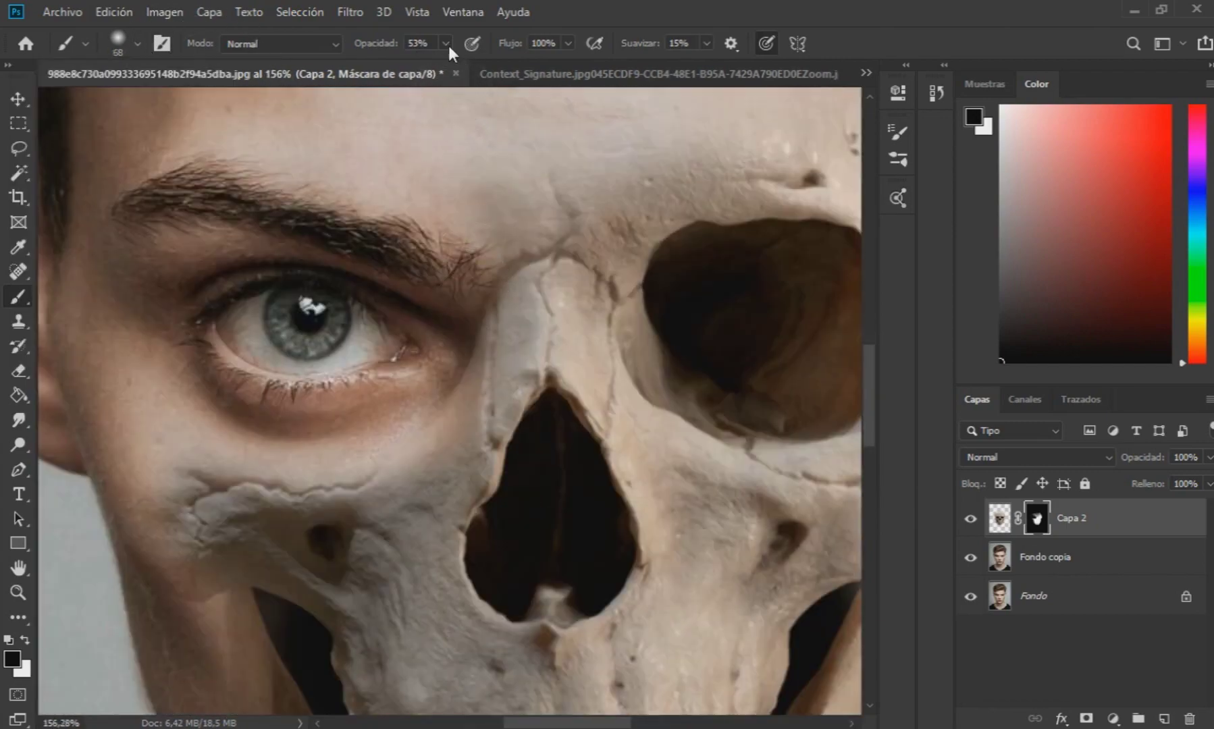
pyautogui.moveTo(446, 43); pyautogui.dragTo(429, 64)
pyautogui.moveTo(475, 375); pyautogui.dragTo(500, 284)
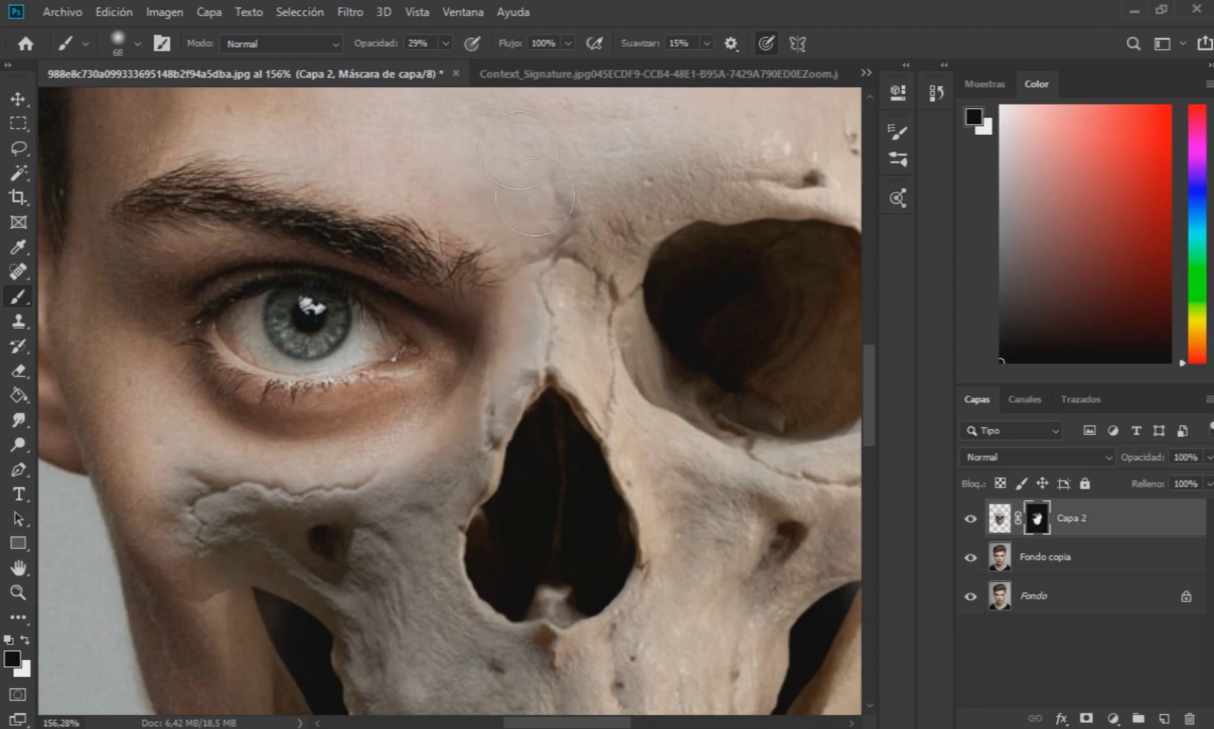
pyautogui.moveTo(534, 198); pyautogui.dragTo(560, 265)
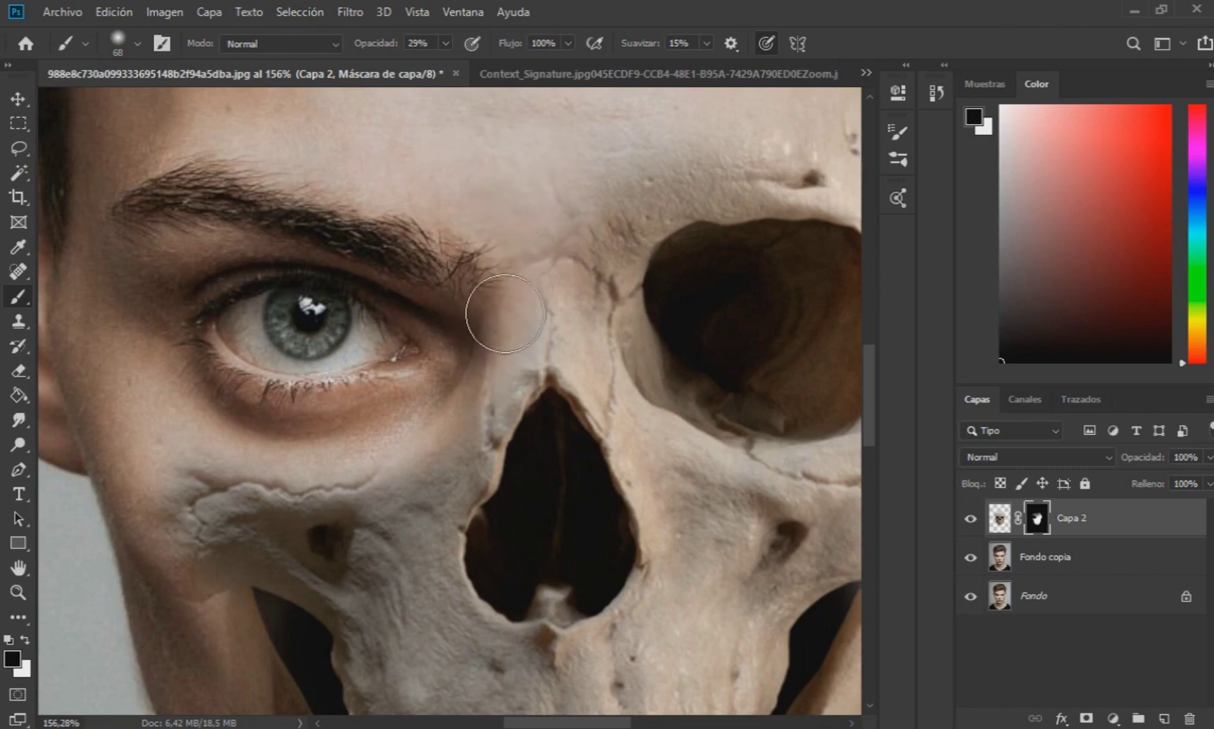
pyautogui.scroll(-6, 526, 236)
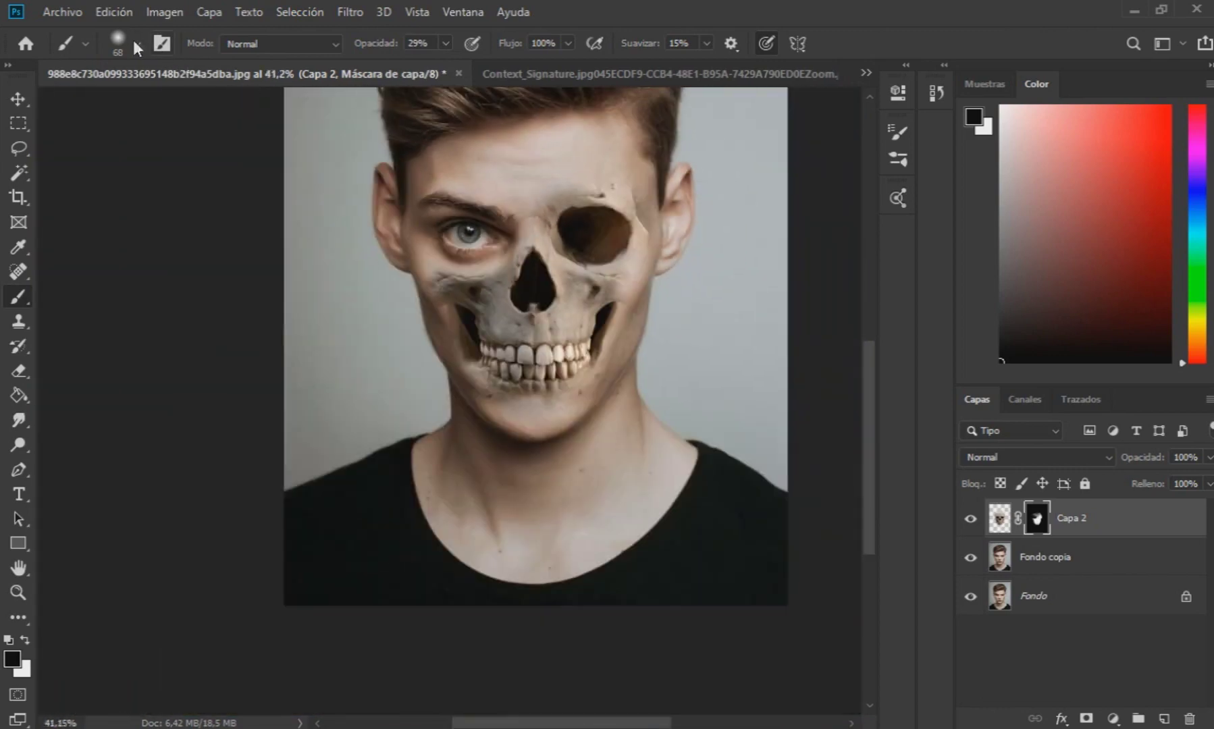
# Step: Enlarge the brush to 141 px and fade the skull's forehead beside the eyebrow on the mask at 29% opacity
pyautogui.click(138, 46)
pyautogui.moveTo(168, 106); pyautogui.dragTo(181, 106)
pyautogui.click(524, 178)
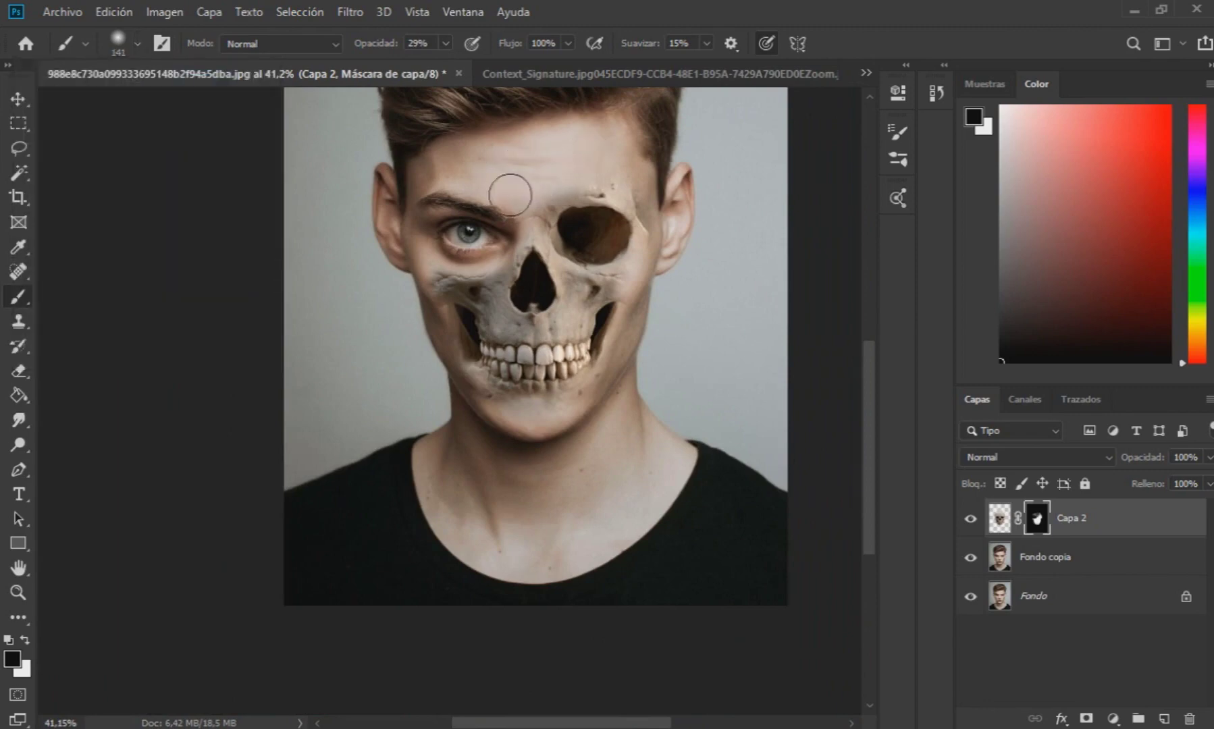
pyautogui.scroll(-2, 476, 202)
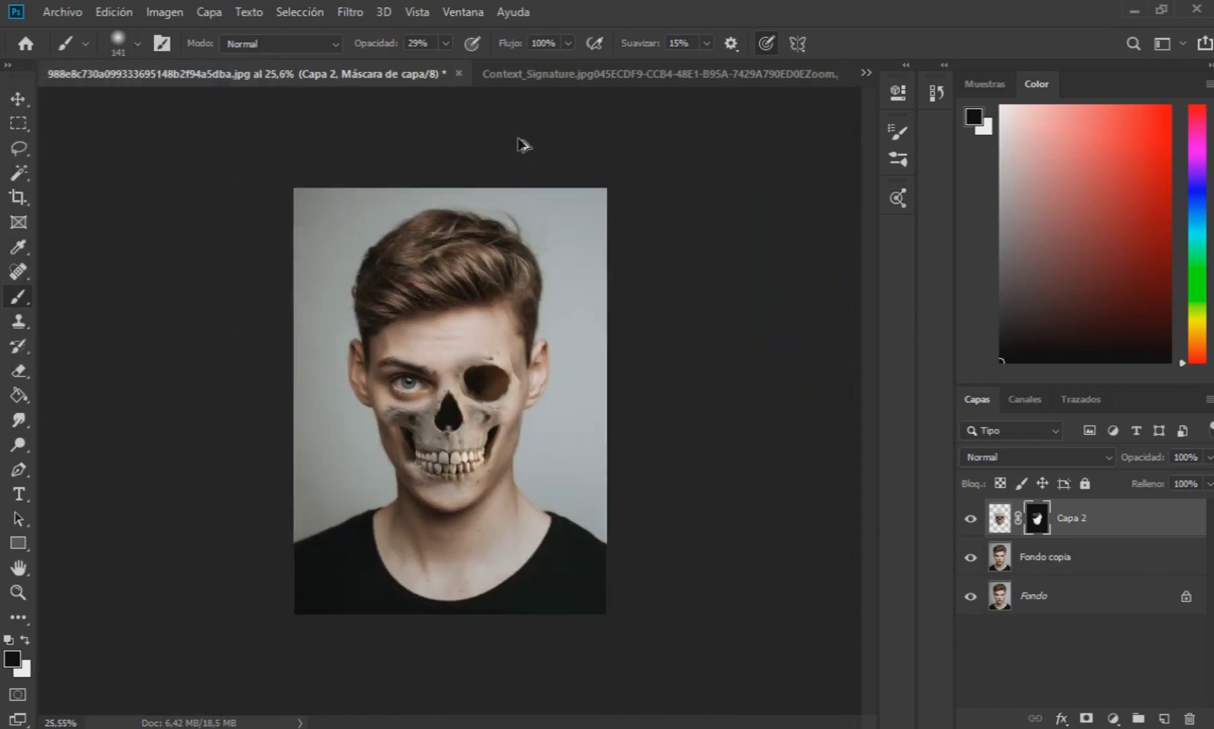
# Step: Fade the outer end of the cheekbone below the visible eye with the 141 px black brush and undo the stray stroke over the jaw gap
pyautogui.scroll(4, 404, 456)
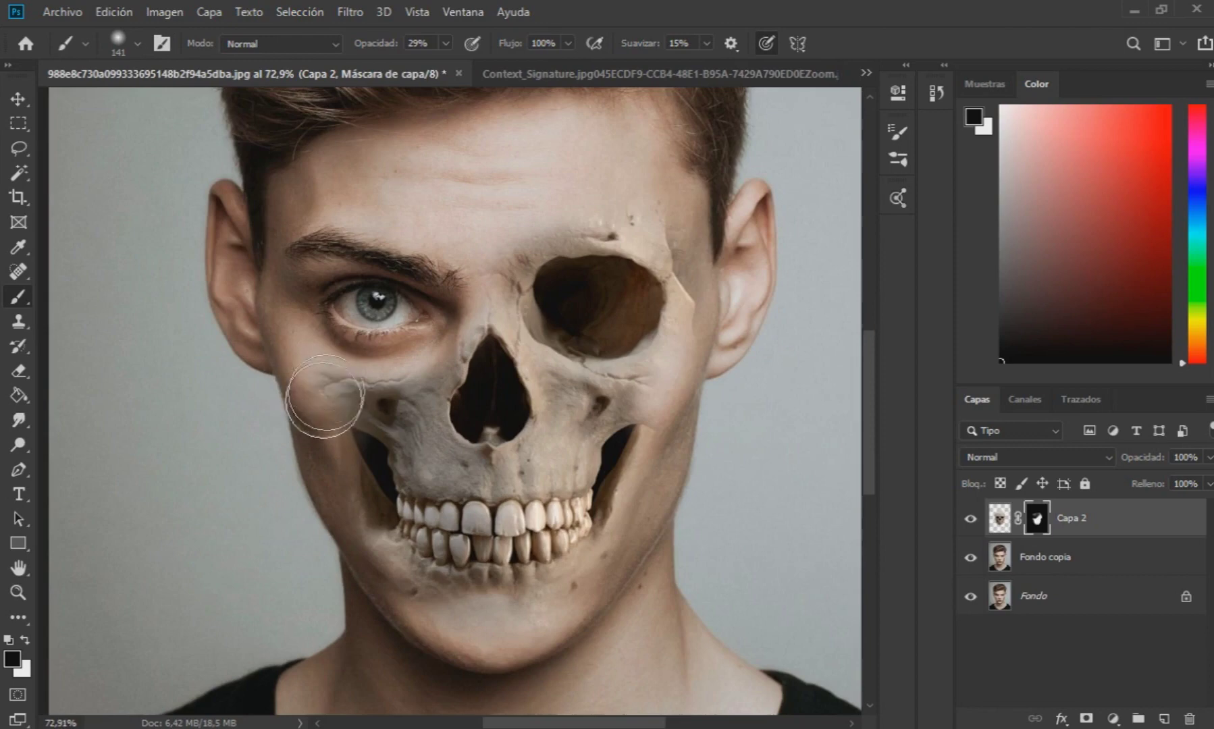
pyautogui.scroll(3, 188, 524)
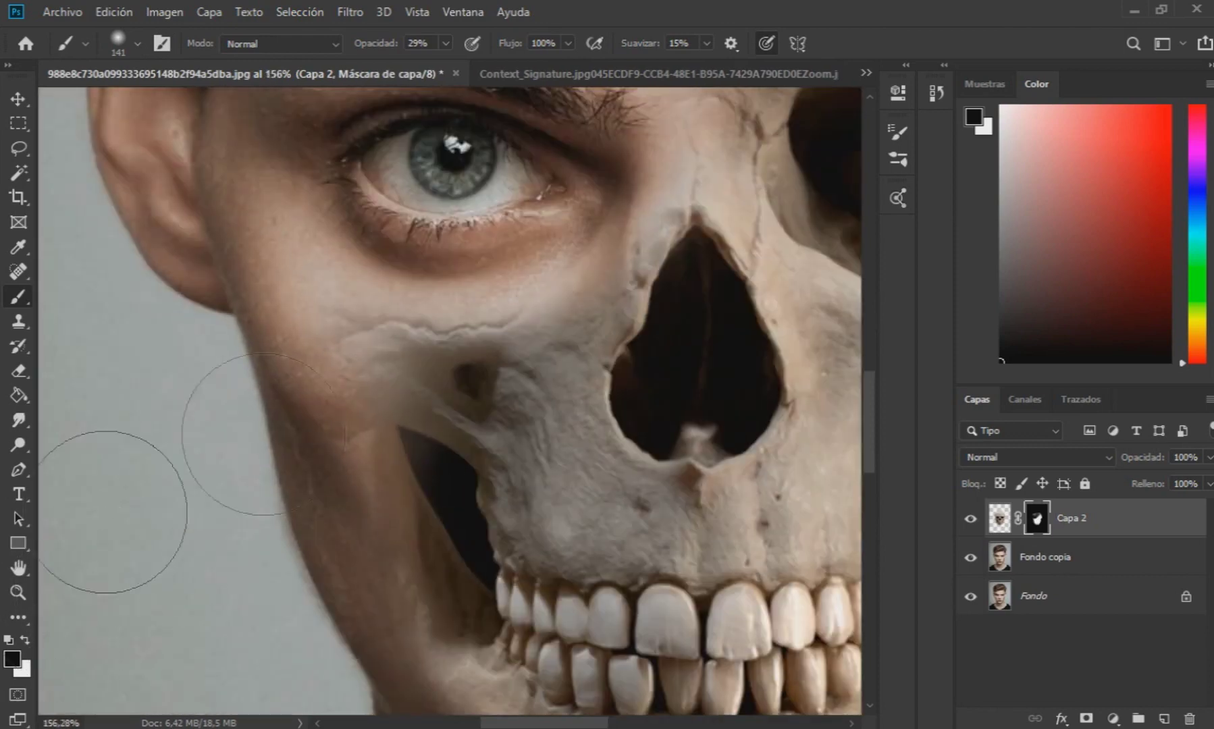
pyautogui.moveTo(478, 507)
pyautogui.mouseDown()
pyautogui.moveTo(435, 455)
pyautogui.moveTo(394, 474)
pyautogui.moveTo(436, 455)
pyautogui.moveTo(422, 408)
pyautogui.moveTo(465, 451)
pyautogui.mouseUp()
pyautogui.hotkey('ctrl', 'z')
pyautogui.click(25, 641)
pyautogui.click(25, 640)
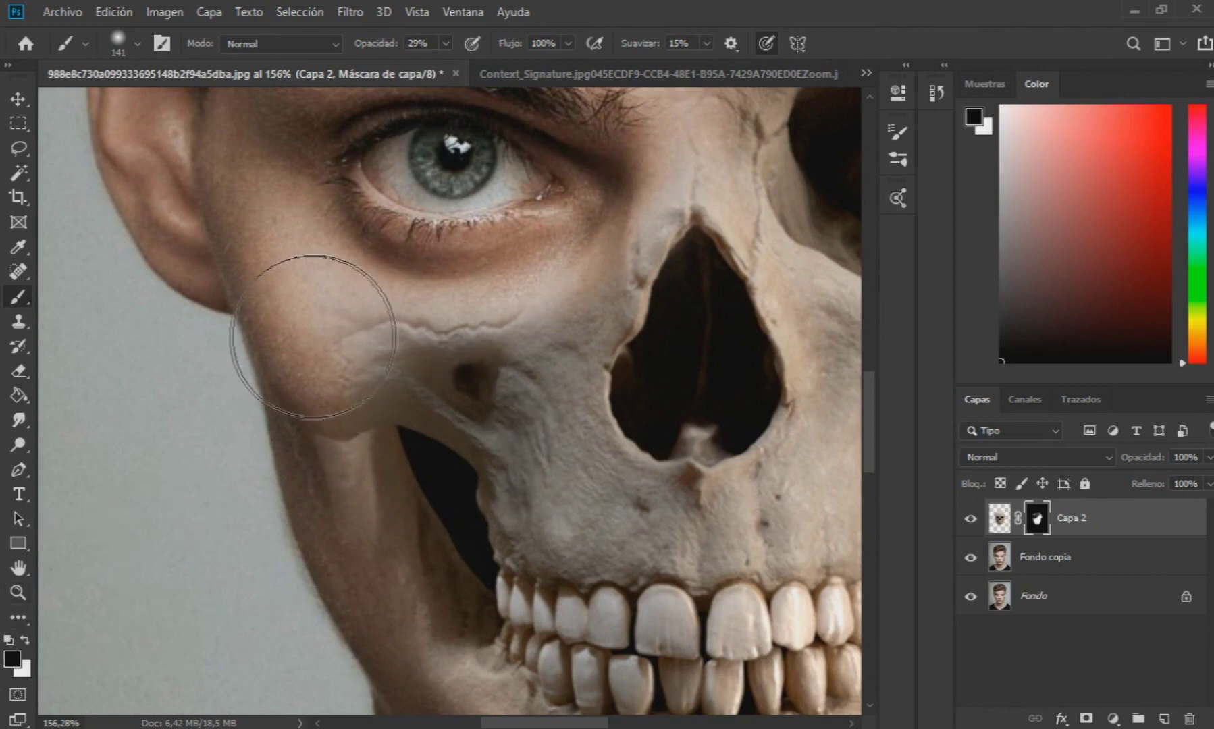
# Step: Reduce the brush to 68 px and paint black on the mask to soften the cheekbone's upper edge and the adjoining jaw side
pyautogui.click(139, 45)
pyautogui.moveTo(157, 106); pyautogui.dragTo(148, 106)
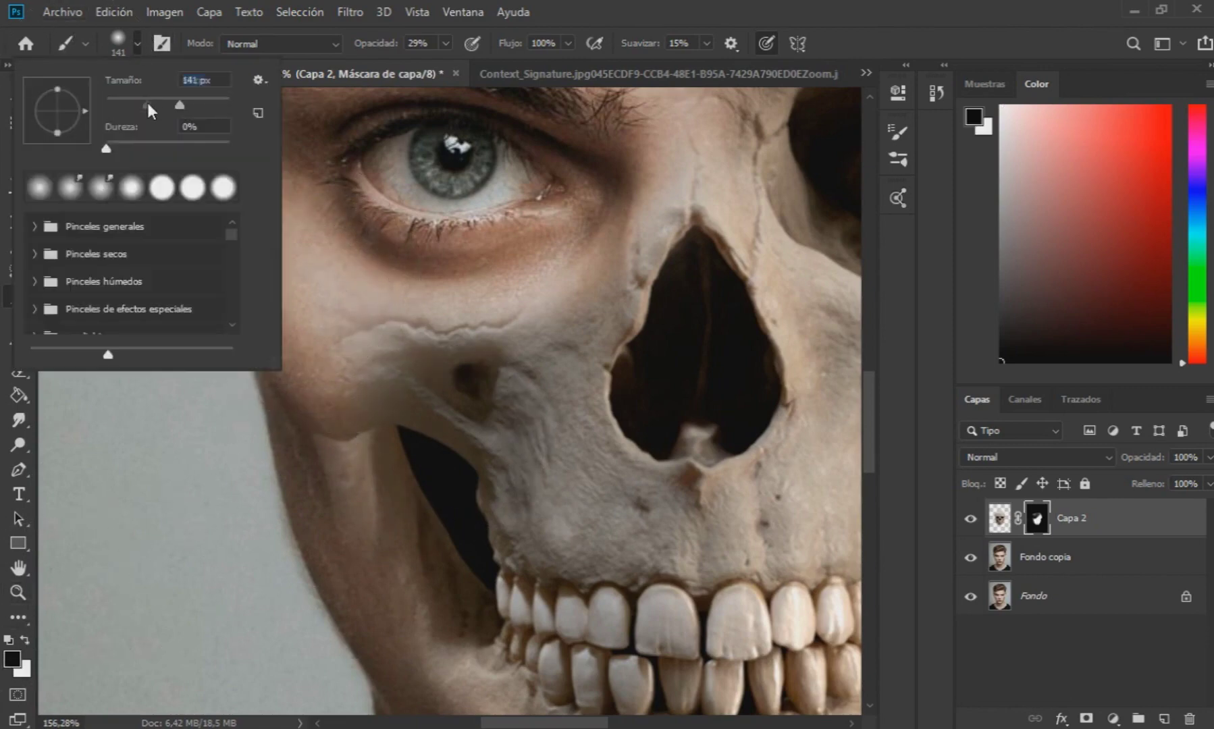
pyautogui.moveTo(397, 337)
pyautogui.mouseDown()
pyautogui.moveTo(411, 348)
pyautogui.moveTo(477, 304)
pyautogui.moveTo(495, 314)
pyautogui.mouseUp()
pyautogui.moveTo(325, 410)
pyautogui.mouseDown()
pyautogui.moveTo(335, 558)
pyautogui.moveTo(310, 454)
pyautogui.moveTo(354, 567)
pyautogui.moveTo(308, 449)
pyautogui.moveTo(358, 530)
pyautogui.moveTo(328, 449)
pyautogui.moveTo(402, 638)
pyautogui.mouseUp()
pyautogui.scroll(-5, 345, 509)
pyautogui.scroll(-2, 345, 338)
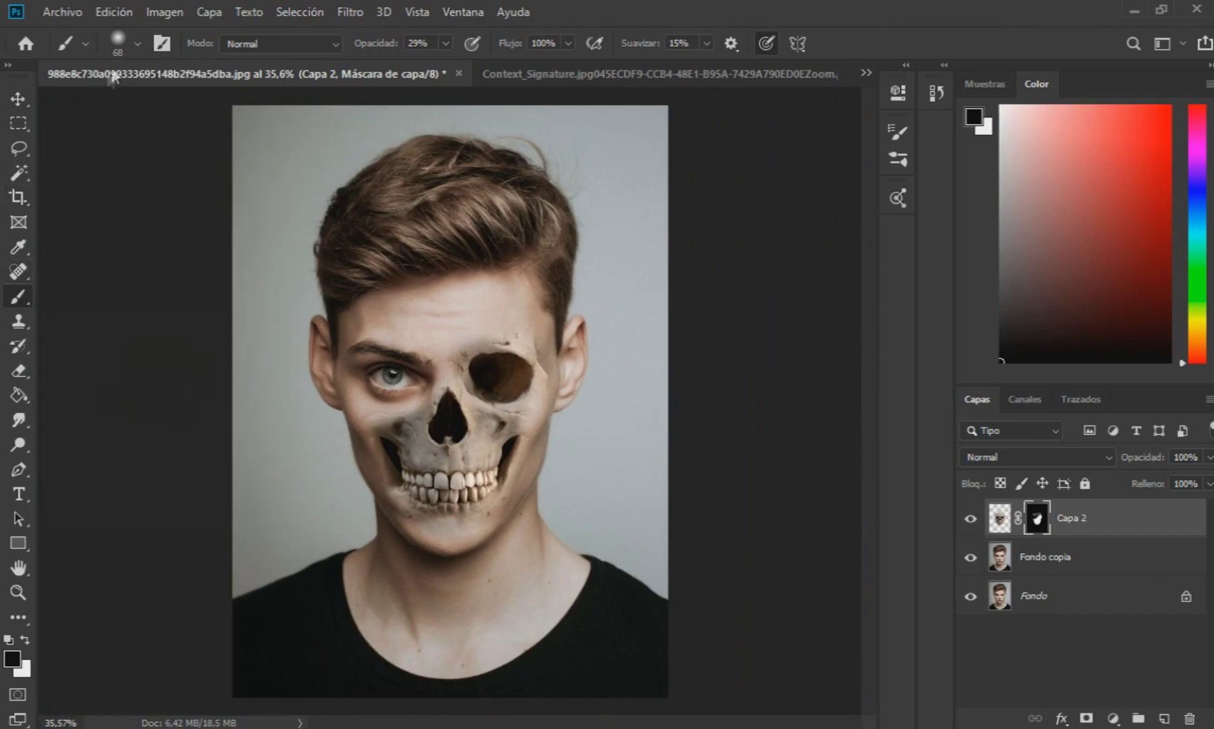
pyautogui.scroll(4, 477, 571)
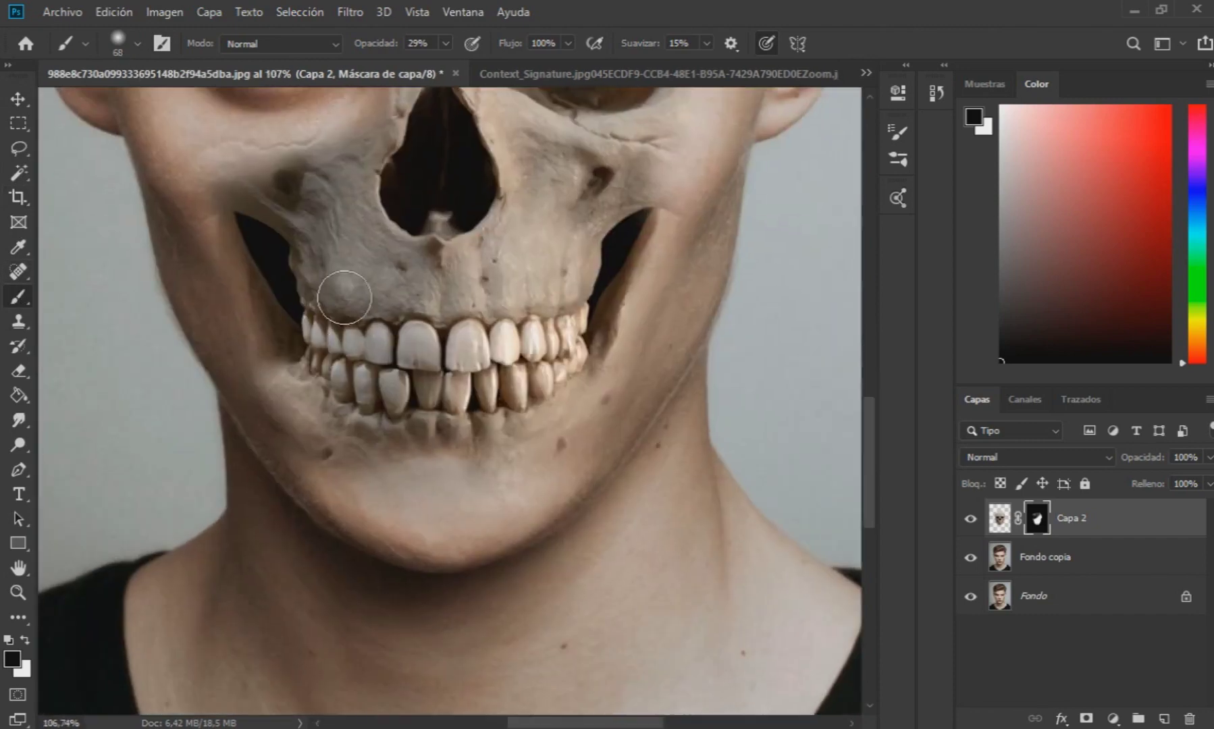
# Step: Lower the brush opacity to 10% and softly fade the skull's upper jaw below the visible eye with black on the mask
pyautogui.click(446, 43)
pyautogui.moveTo(277, 170)
pyautogui.mouseDown()
pyautogui.moveTo(333, 255)
pyautogui.moveTo(333, 146)
pyautogui.moveTo(365, 286)
pyautogui.moveTo(306, 181)
pyautogui.moveTo(344, 274)
pyautogui.moveTo(305, 201)
pyautogui.moveTo(349, 251)
pyautogui.moveTo(410, 285)
pyautogui.mouseUp()
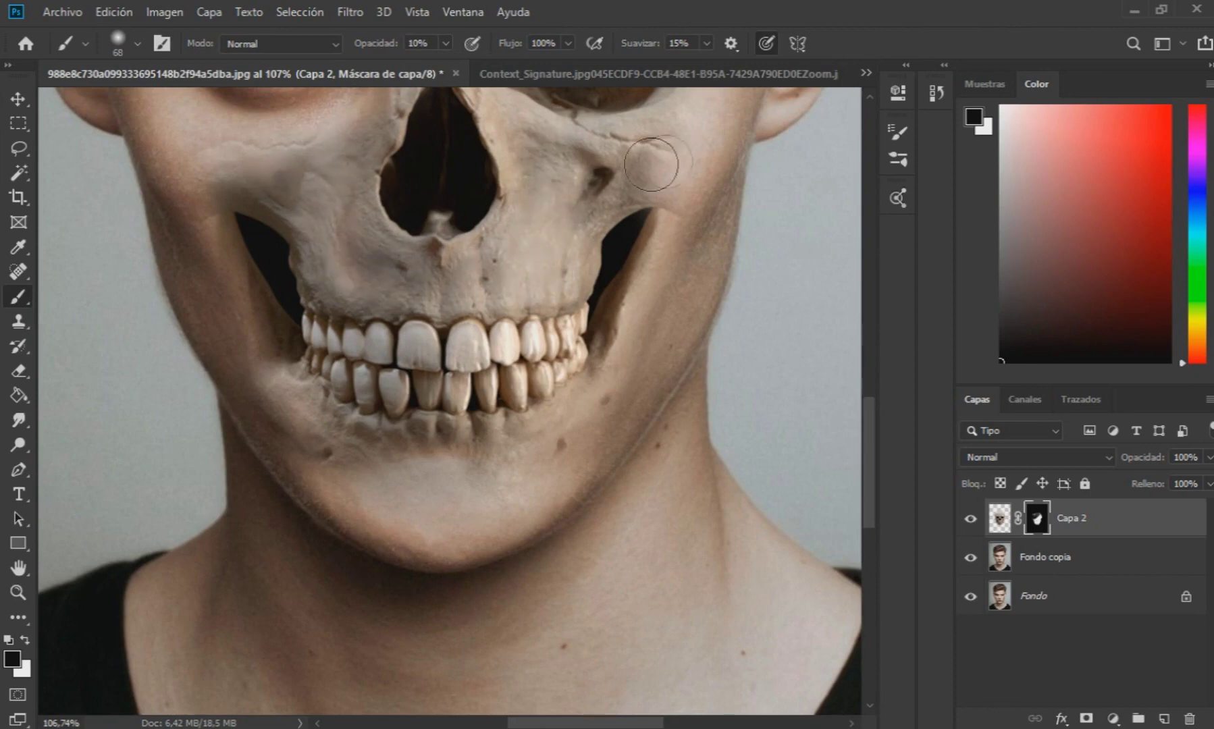
pyautogui.scroll(3, 651, 164)
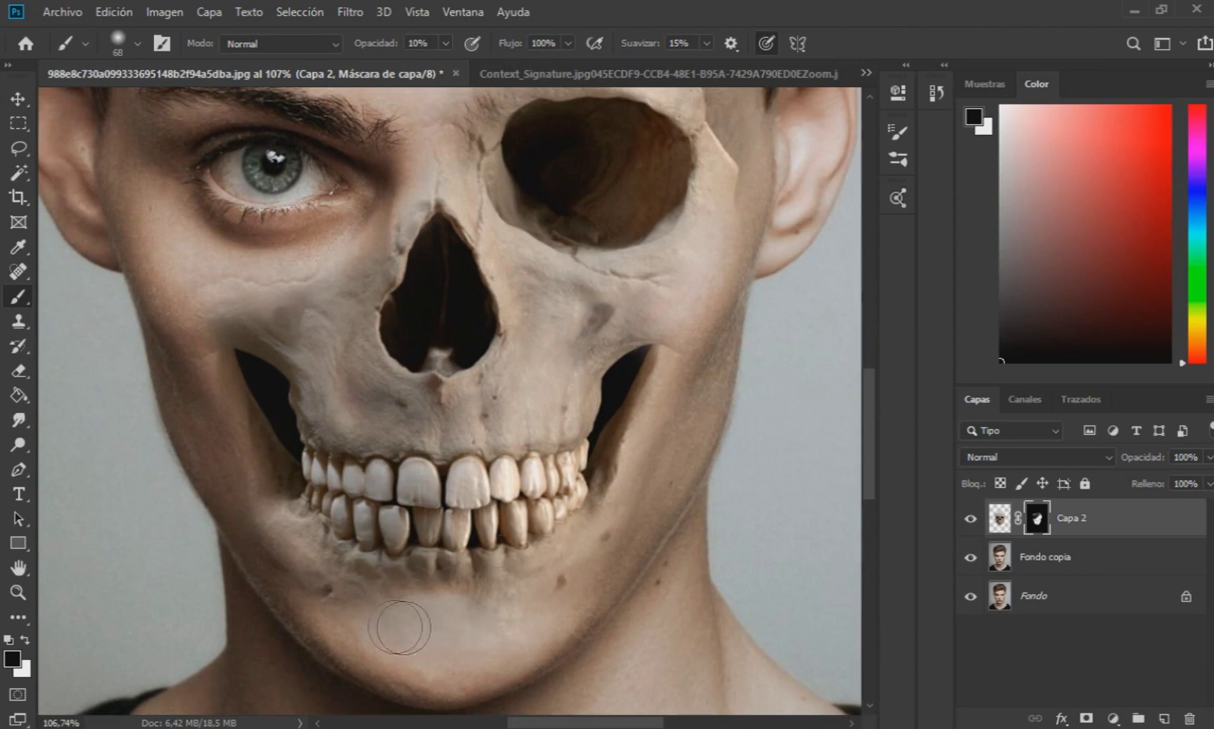
pyautogui.scroll(-4, 546, 600)
pyautogui.press('v')
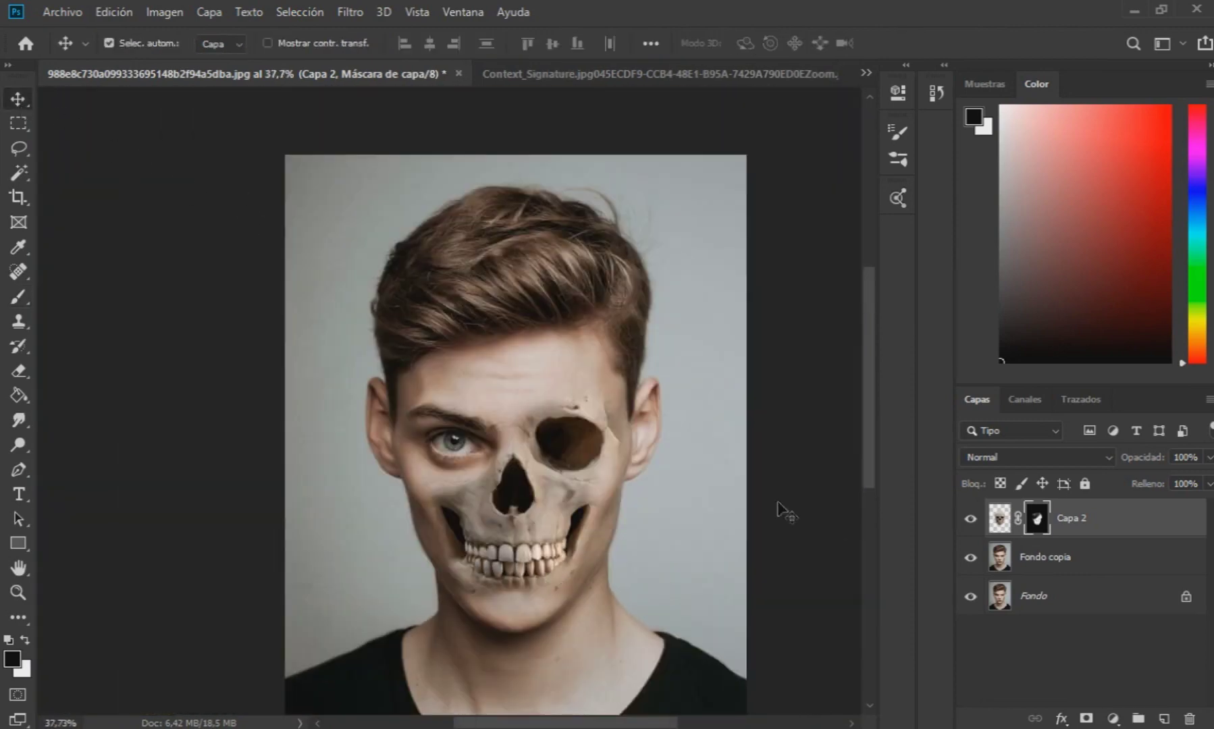
# Step: Raise the saturation of the skull image on Capa 2 slightly with a Hue/Saturation adjustment
pyautogui.click(1000, 521)
pyautogui.click(164, 11)
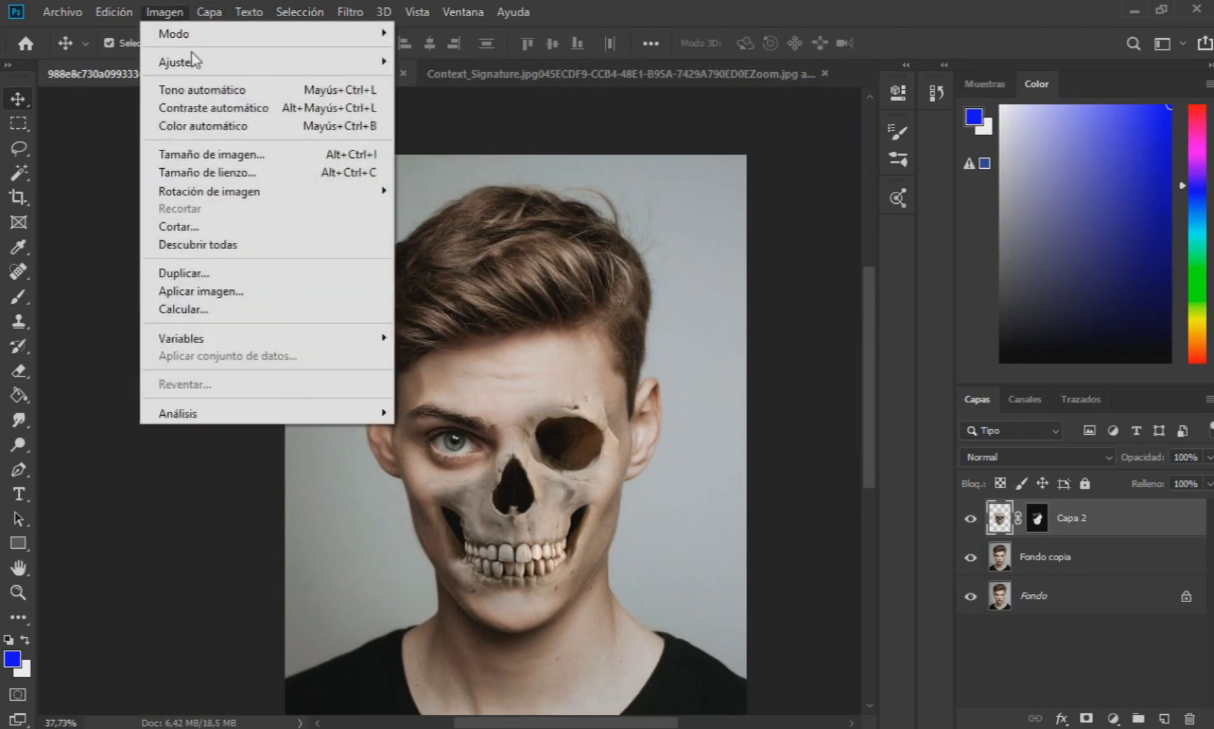
pyautogui.moveTo(192, 59)
pyautogui.click(560, 172)
pyautogui.moveTo(499, 113); pyautogui.dragTo(913, 194)
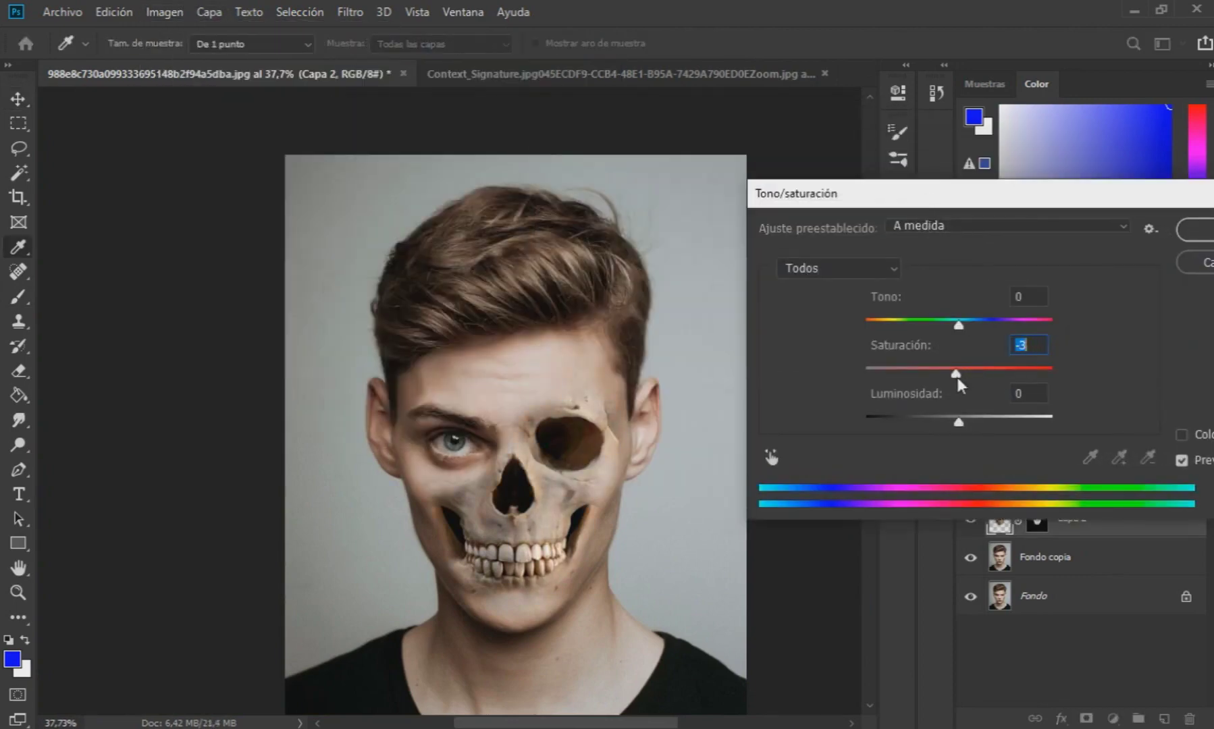
pyautogui.moveTo(957, 377); pyautogui.dragTo(979, 375)
pyautogui.click(1190, 233)
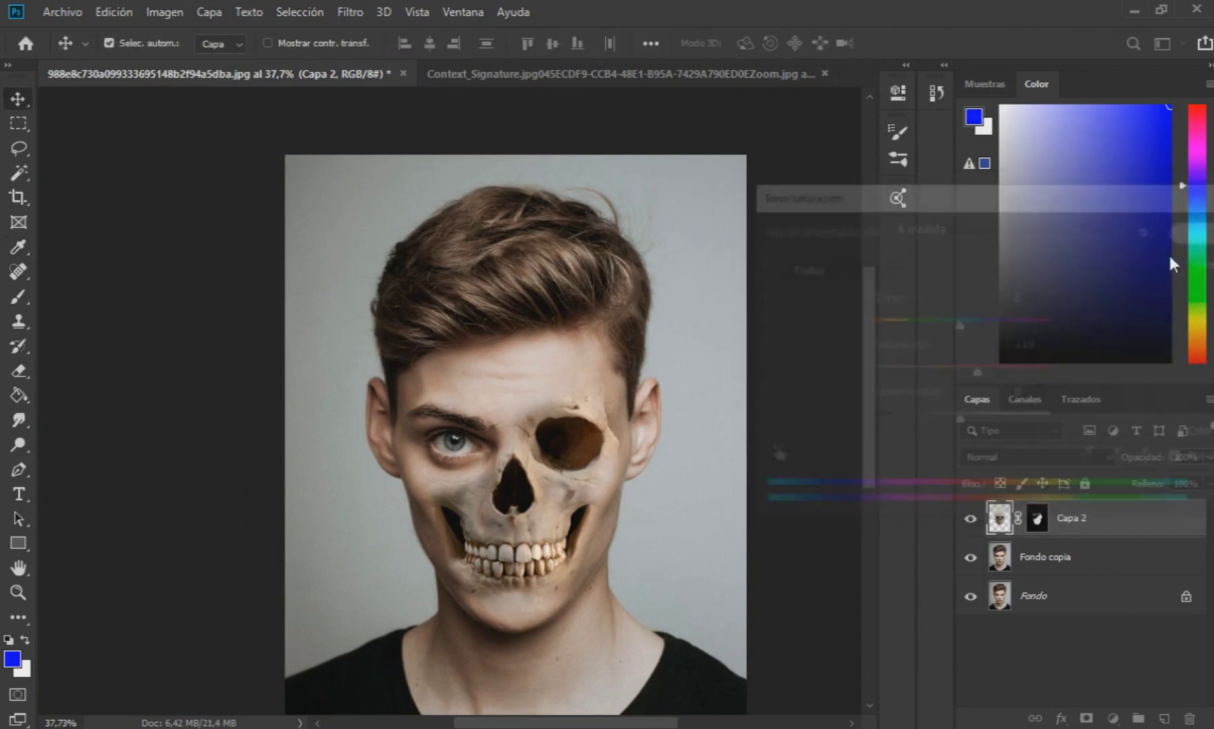
# Step: Add a Curves adjustment layer above Capa 2 and pull the RGB midtones and upper tones down to darken the whole portrait
pyautogui.click(1059, 562)
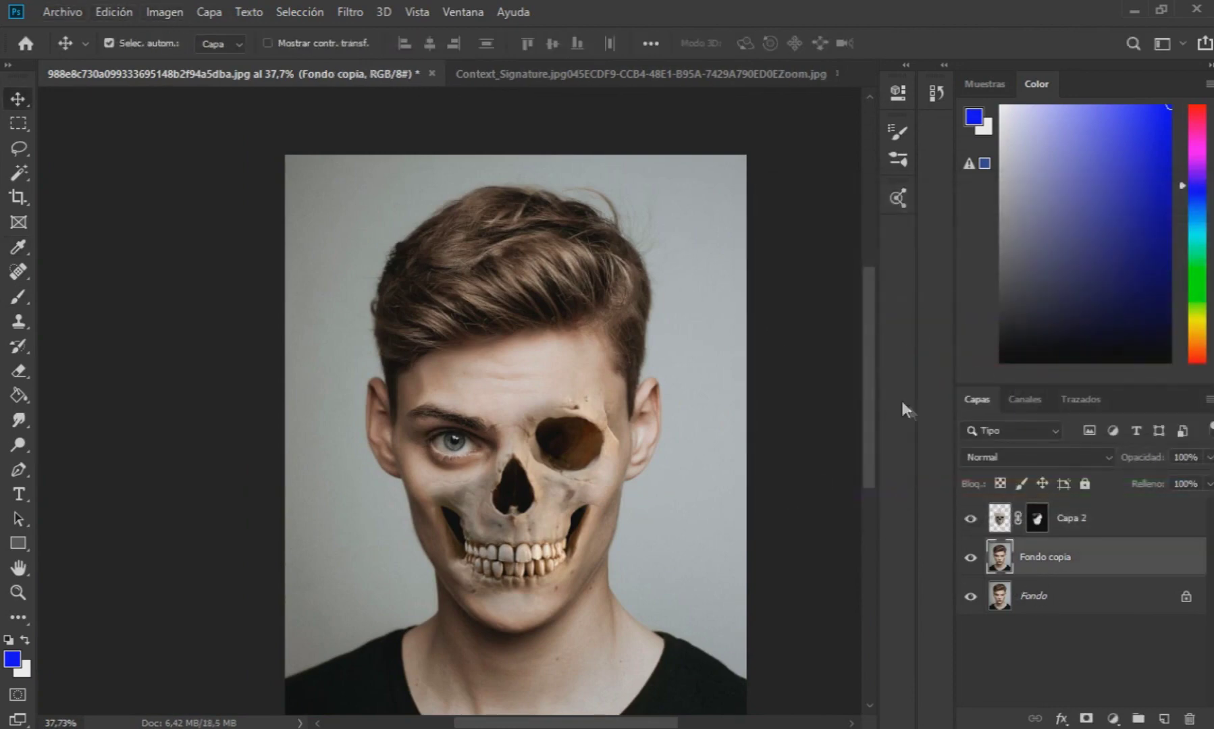
pyautogui.click(1118, 720)
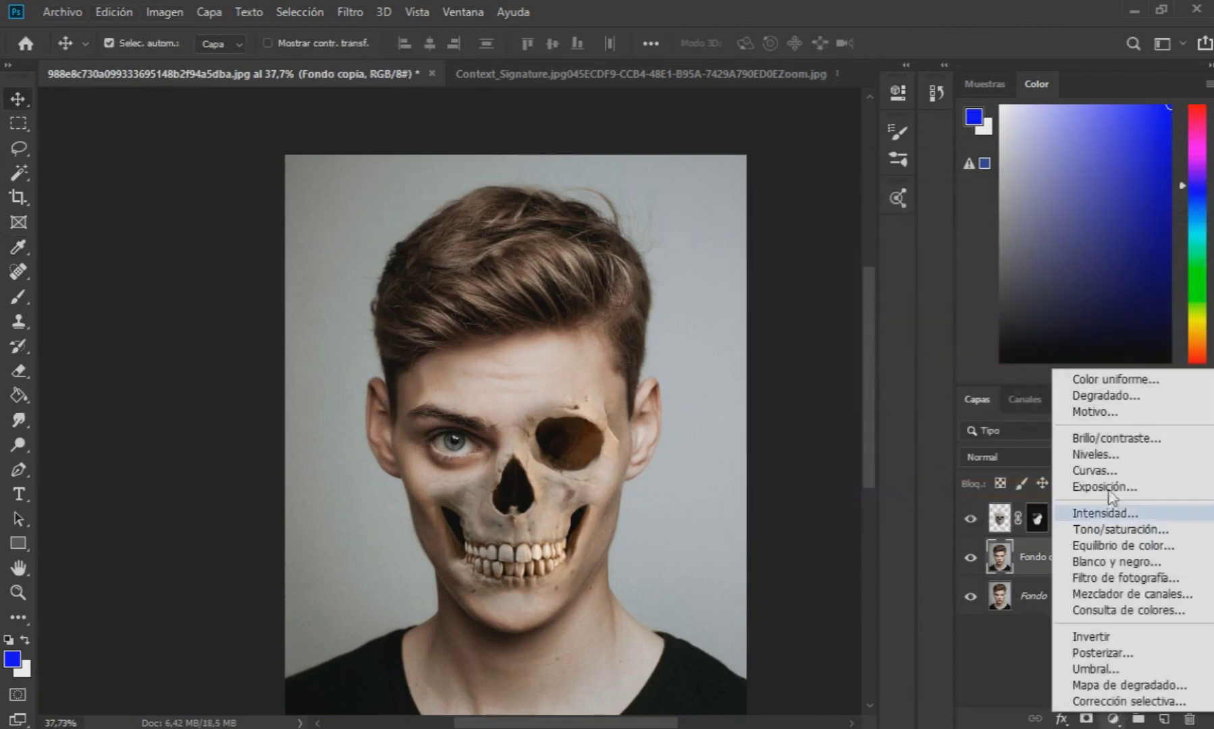
pyautogui.click(1001, 520)
pyautogui.click(1000, 519)
pyautogui.click(1114, 720)
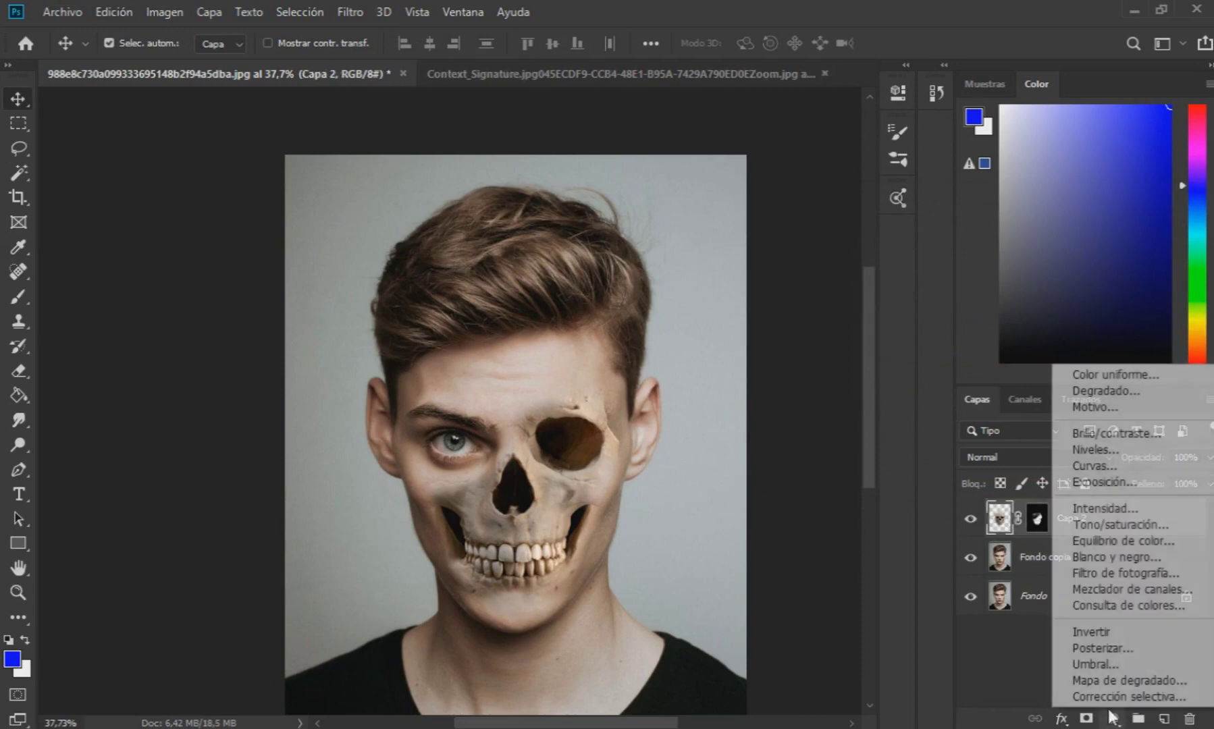
pyautogui.click(1118, 468)
pyautogui.moveTo(756, 277); pyautogui.dragTo(761, 327)
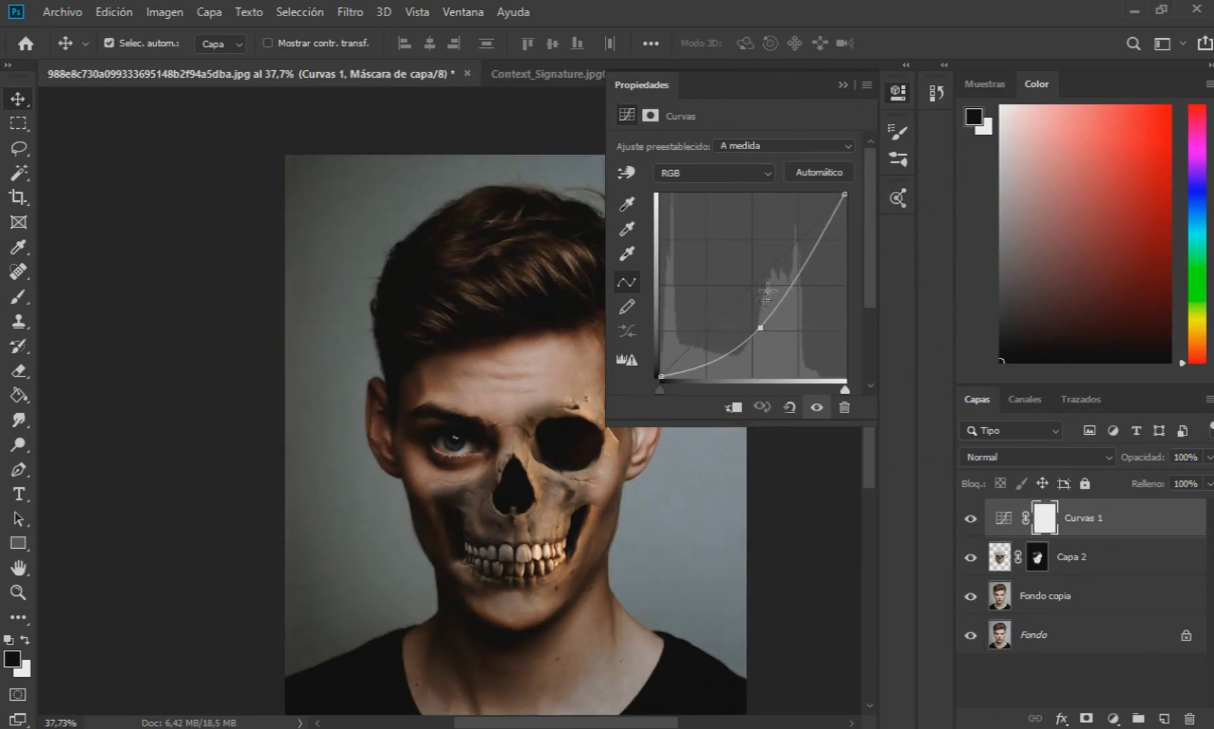
pyautogui.moveTo(820, 243); pyautogui.dragTo(804, 259)
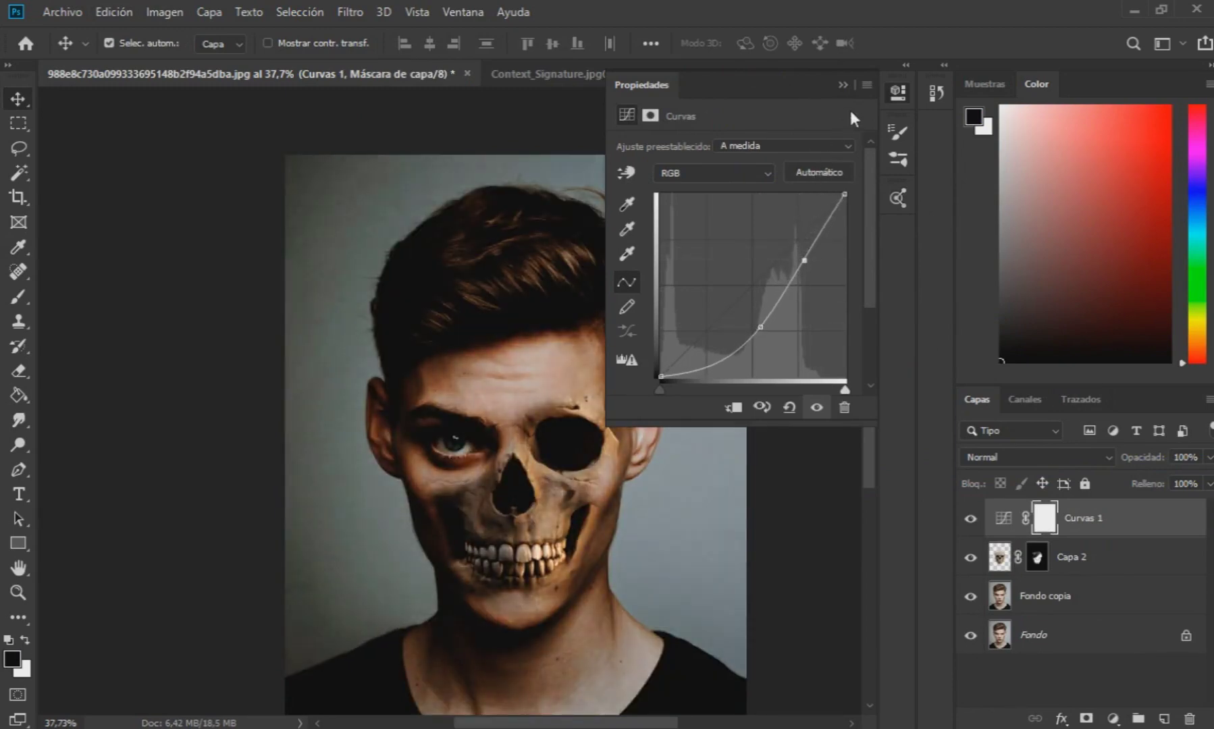
pyautogui.click(843, 85)
# Step: Paint white on the Capa 2 mask at 33% opacity to bring back skull texture across the middle of the forehead
pyautogui.click(1048, 571)
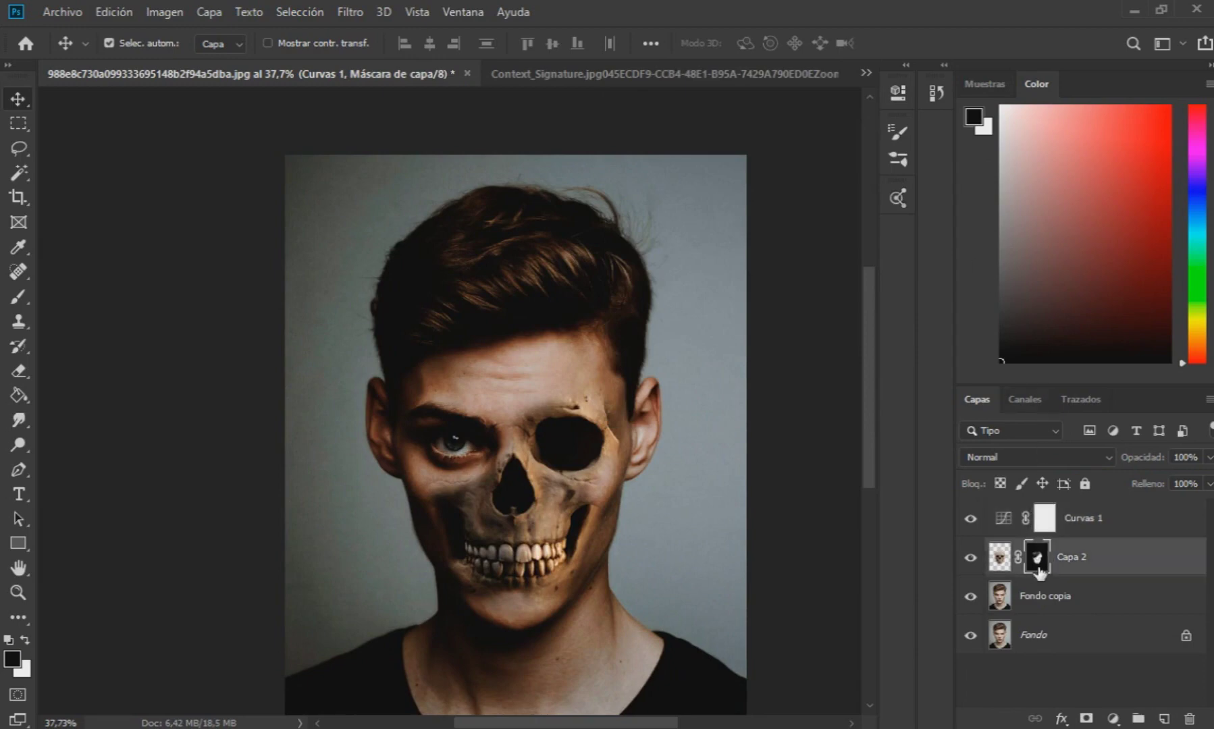
pyautogui.scroll(5, 571, 395)
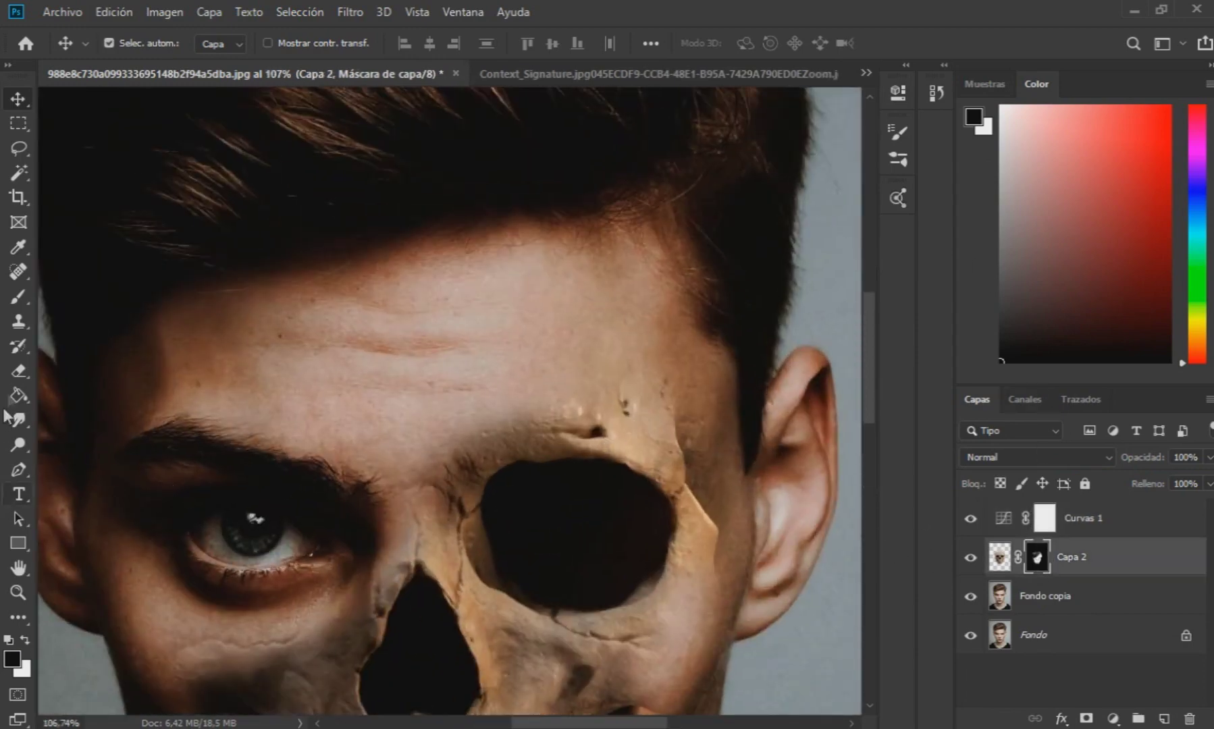
pyautogui.click(14, 302)
pyautogui.press('x')
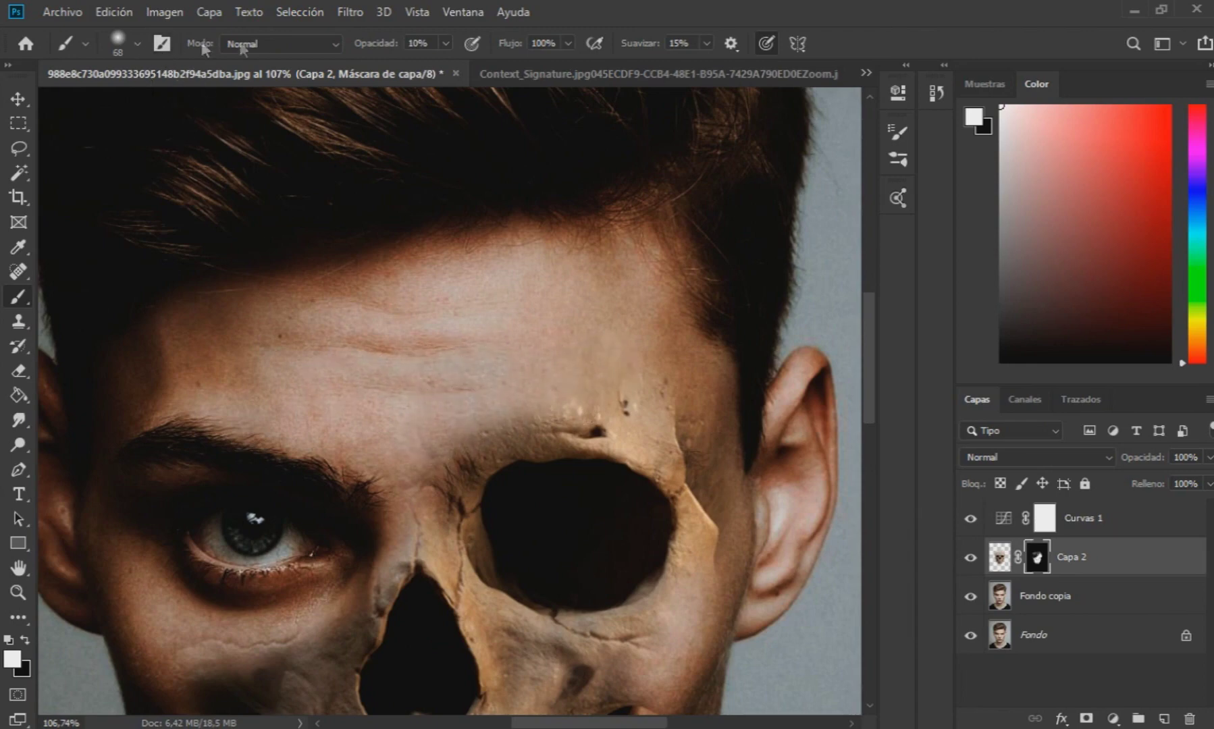
pyautogui.click(446, 44)
pyautogui.click(466, 66)
pyautogui.moveTo(471, 394)
pyautogui.mouseDown()
pyautogui.moveTo(503, 408)
pyautogui.moveTo(518, 398)
pyautogui.moveTo(466, 408)
pyautogui.mouseUp()
pyautogui.moveTo(447, 355)
pyautogui.mouseDown()
pyautogui.moveTo(489, 366)
pyautogui.moveTo(471, 319)
pyautogui.mouseUp()
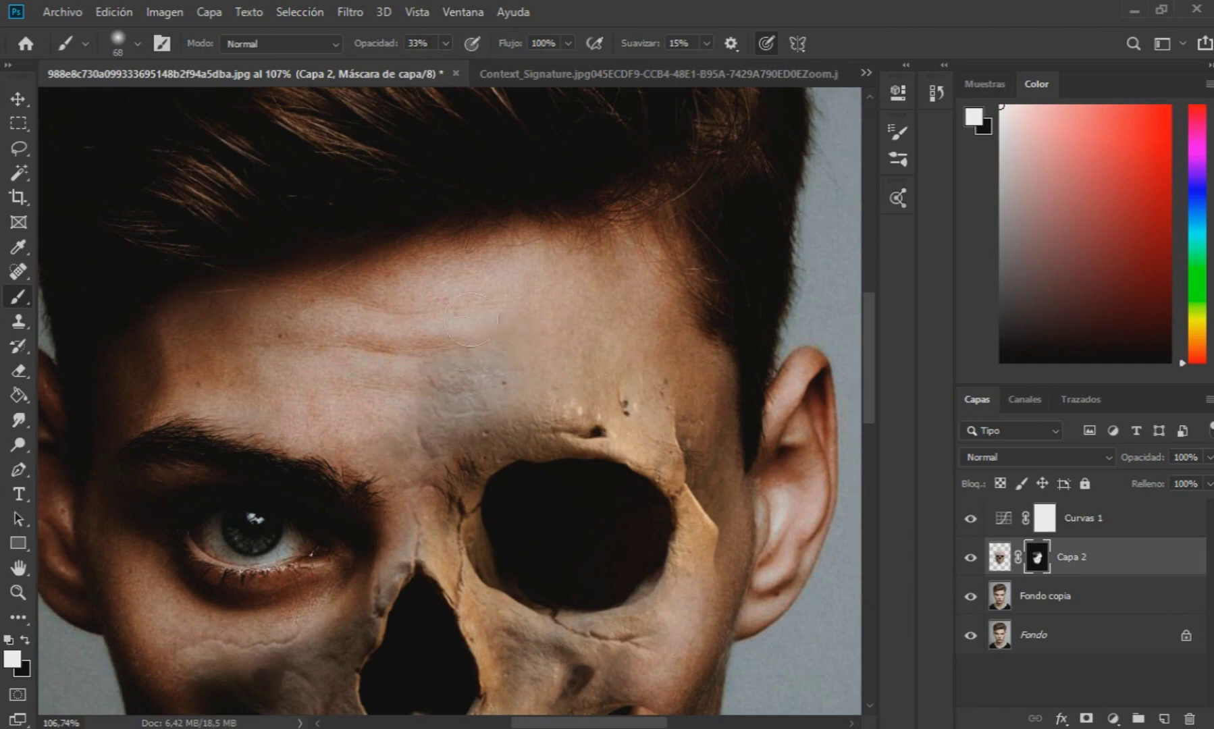
pyautogui.moveTo(416, 385); pyautogui.dragTo(484, 376)
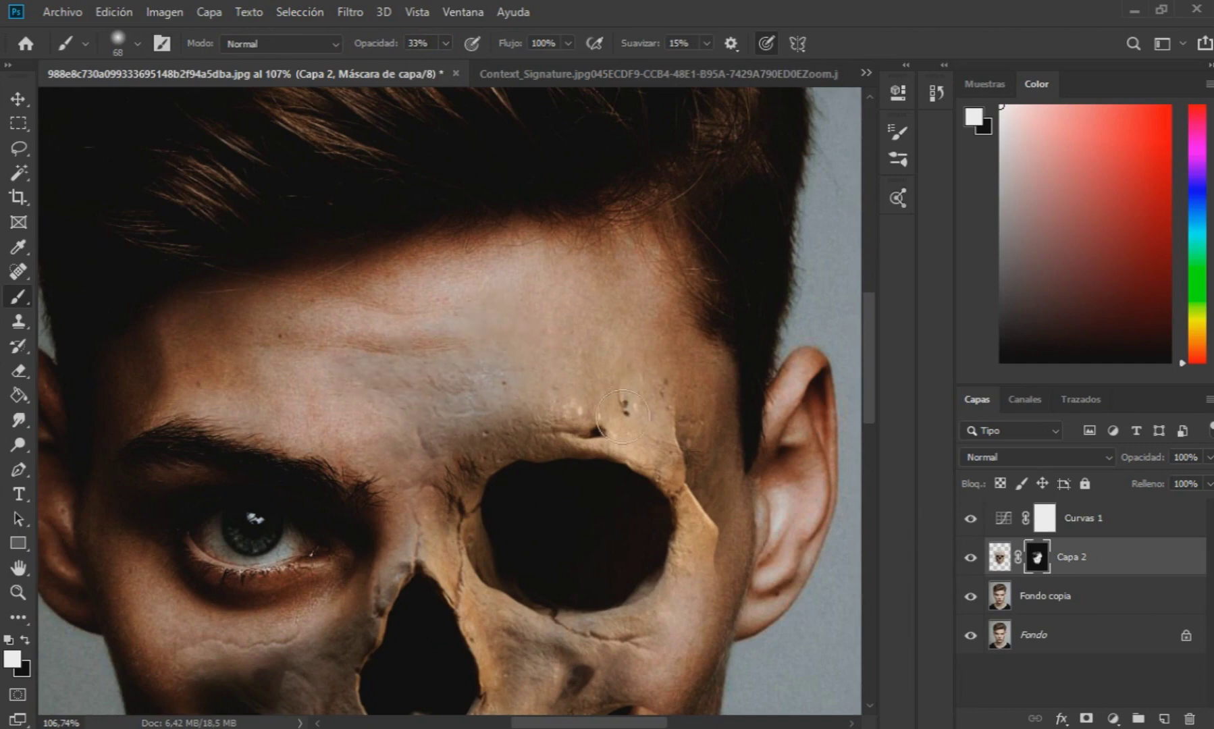
pyautogui.scroll(-8, 656, 463)
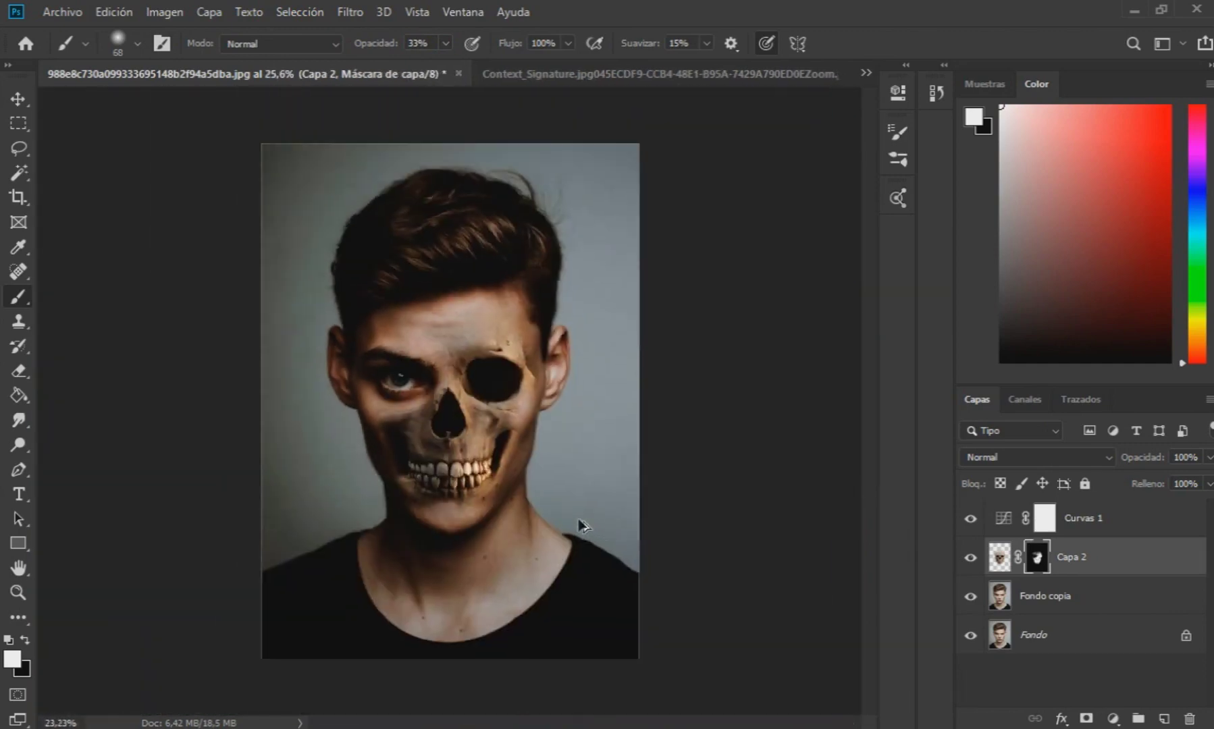
pyautogui.scroll(-2, 581, 525)
# Step: Apply Hue/Saturation to the skull image on Capa 2 with saturation -6 and lightness +3
pyautogui.click(11, 103)
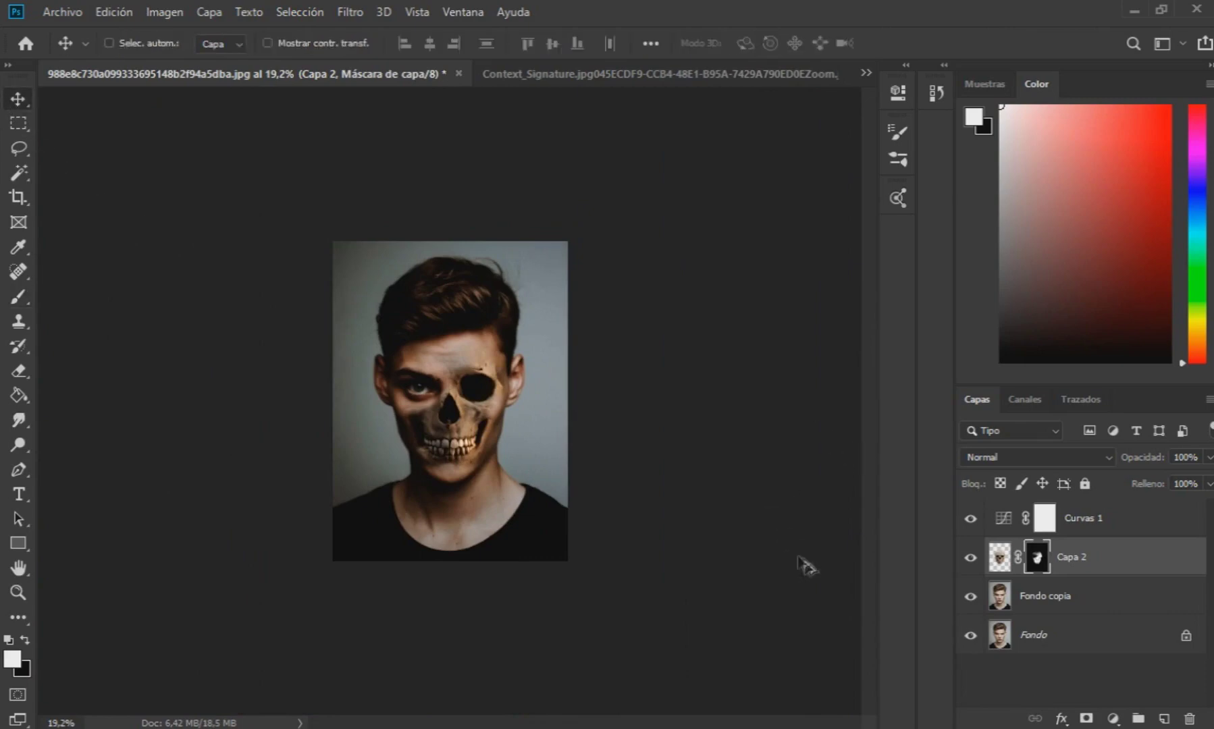
pyautogui.scroll(3, 800, 564)
pyautogui.click(999, 557)
pyautogui.scroll(2, 501, 495)
pyautogui.scroll(3, 501, 495)
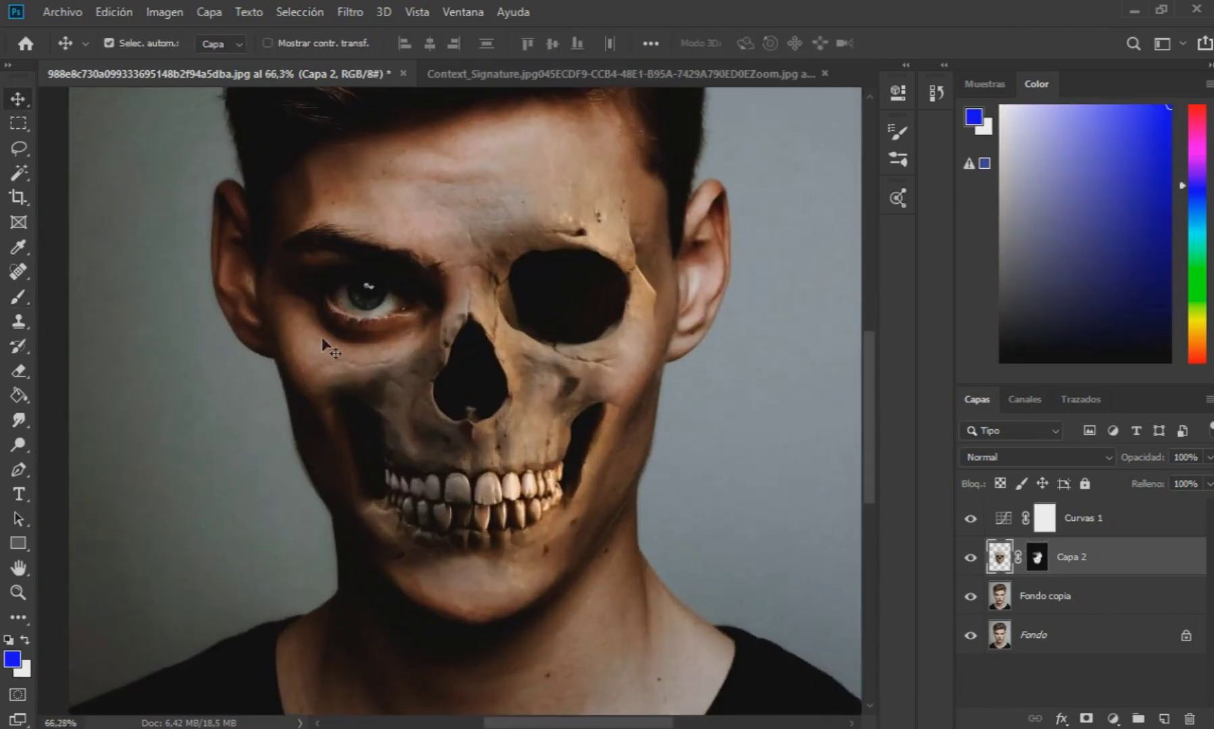
pyautogui.click(164, 11)
pyautogui.moveTo(379, 62)
pyautogui.click(454, 162)
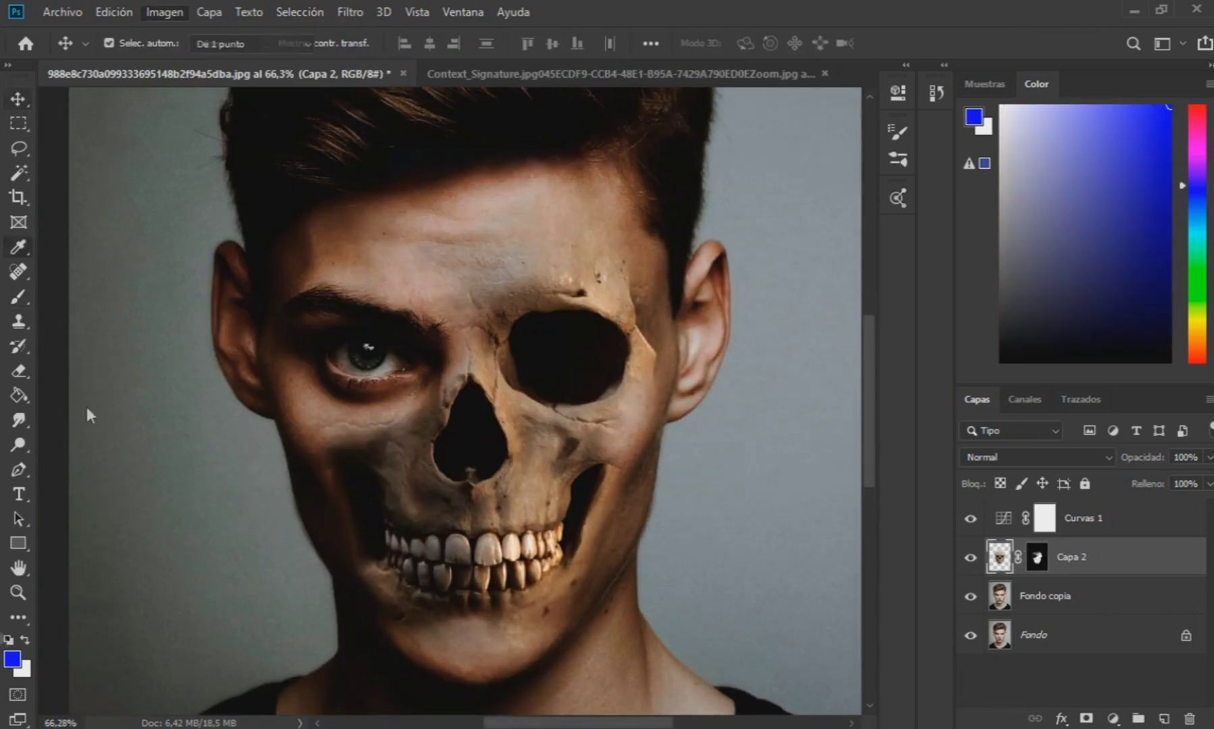
pyautogui.moveTo(631, 119); pyautogui.dragTo(967, 169)
pyautogui.moveTo(884, 334)
pyautogui.mouseDown()
pyautogui.moveTo(856, 333)
pyautogui.moveTo(894, 335)
pyautogui.mouseUp()
pyautogui.moveTo(866, 382); pyautogui.dragTo(886, 384)
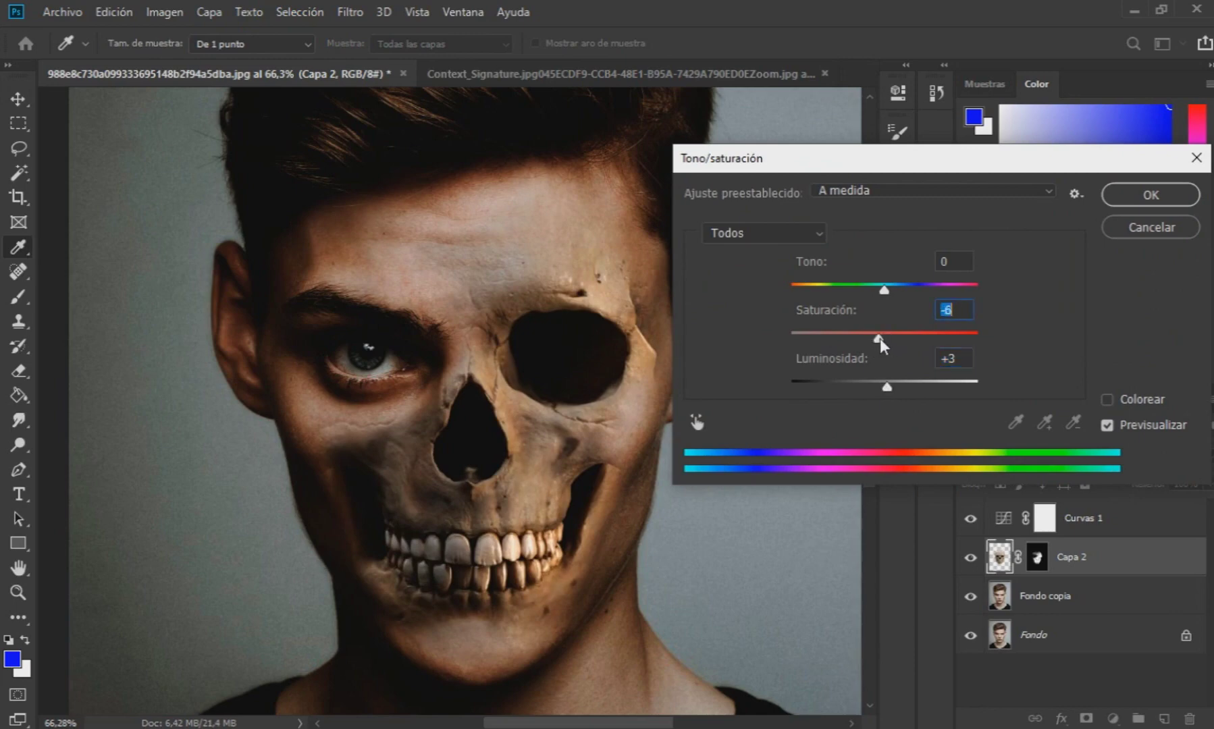
pyautogui.click(1150, 195)
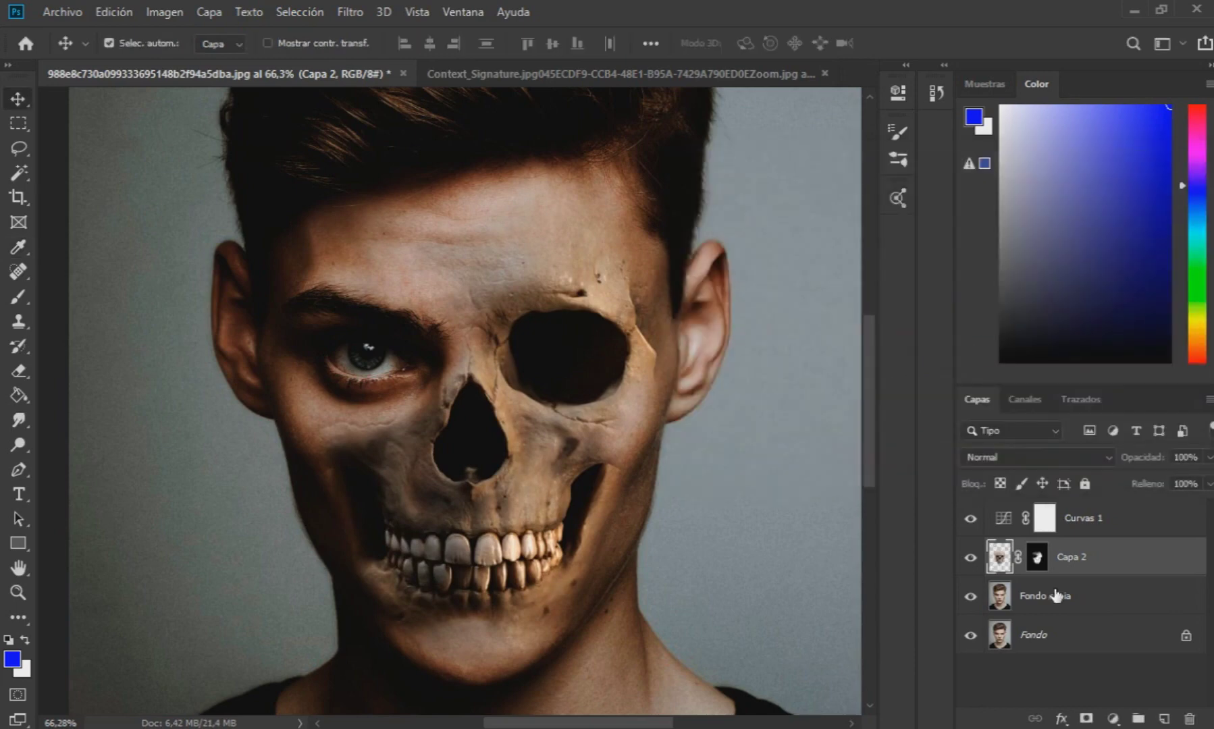
# Step: Desaturate the Fondo copia portrait layer with Hue/Saturation, setting saturation to -70
pyautogui.click(1054, 596)
pyautogui.click(170, 13)
pyautogui.moveTo(211, 61)
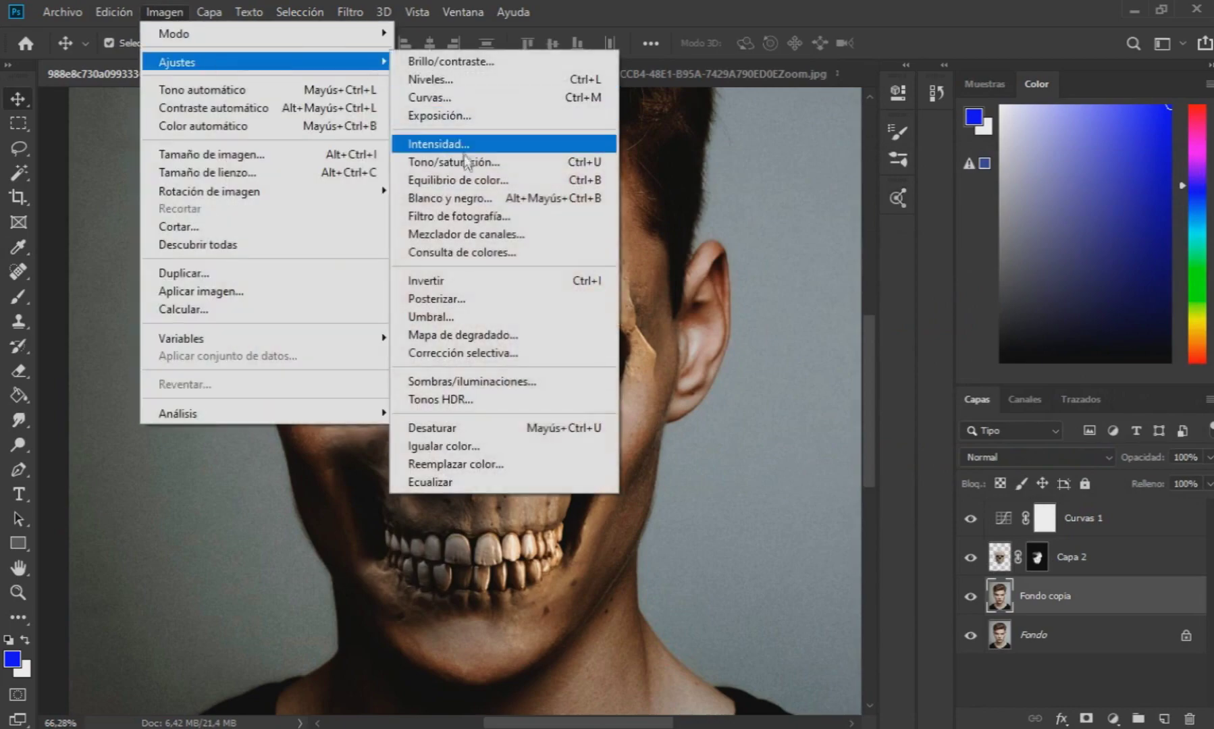
pyautogui.click(466, 161)
pyautogui.moveTo(885, 336); pyautogui.dragTo(826, 341)
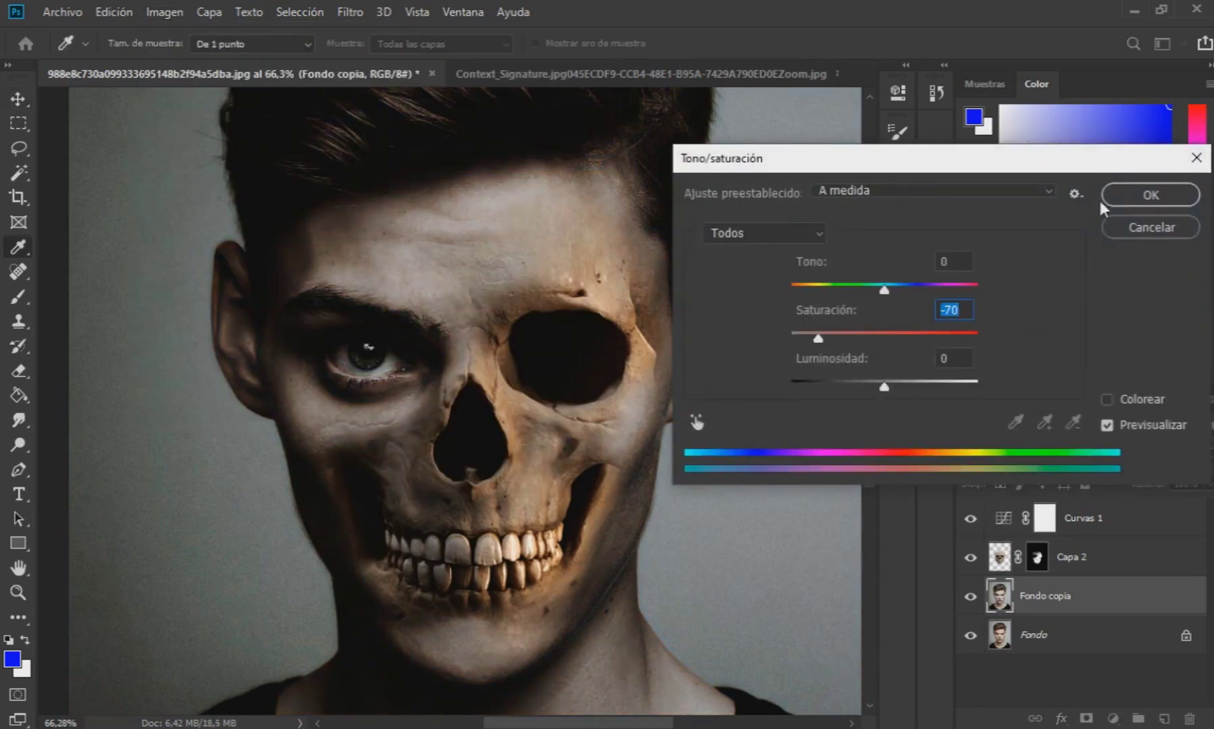
pyautogui.click(1121, 199)
# Step: Desaturate the skull image on Capa 2 with Hue/Saturation, setting saturation to -60
pyautogui.click(1074, 557)
pyautogui.click(164, 12)
pyautogui.moveTo(212, 61)
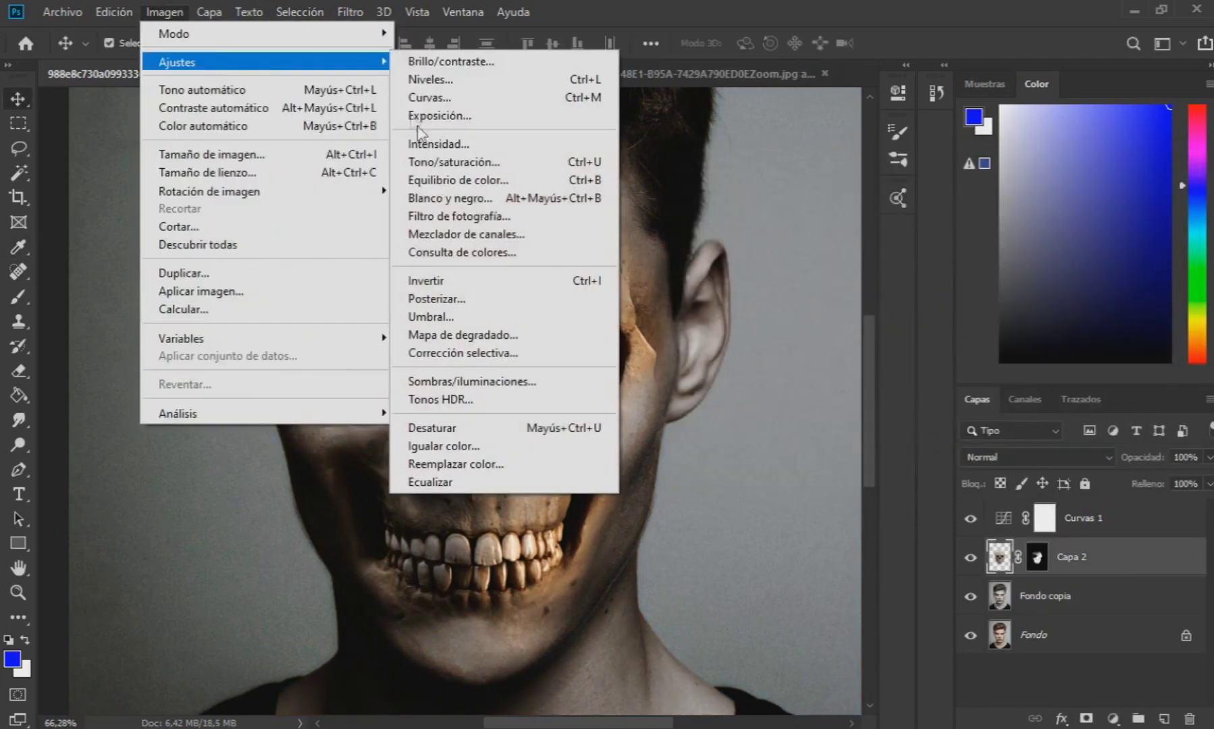
pyautogui.click(454, 162)
pyautogui.moveTo(885, 336); pyautogui.dragTo(842, 337)
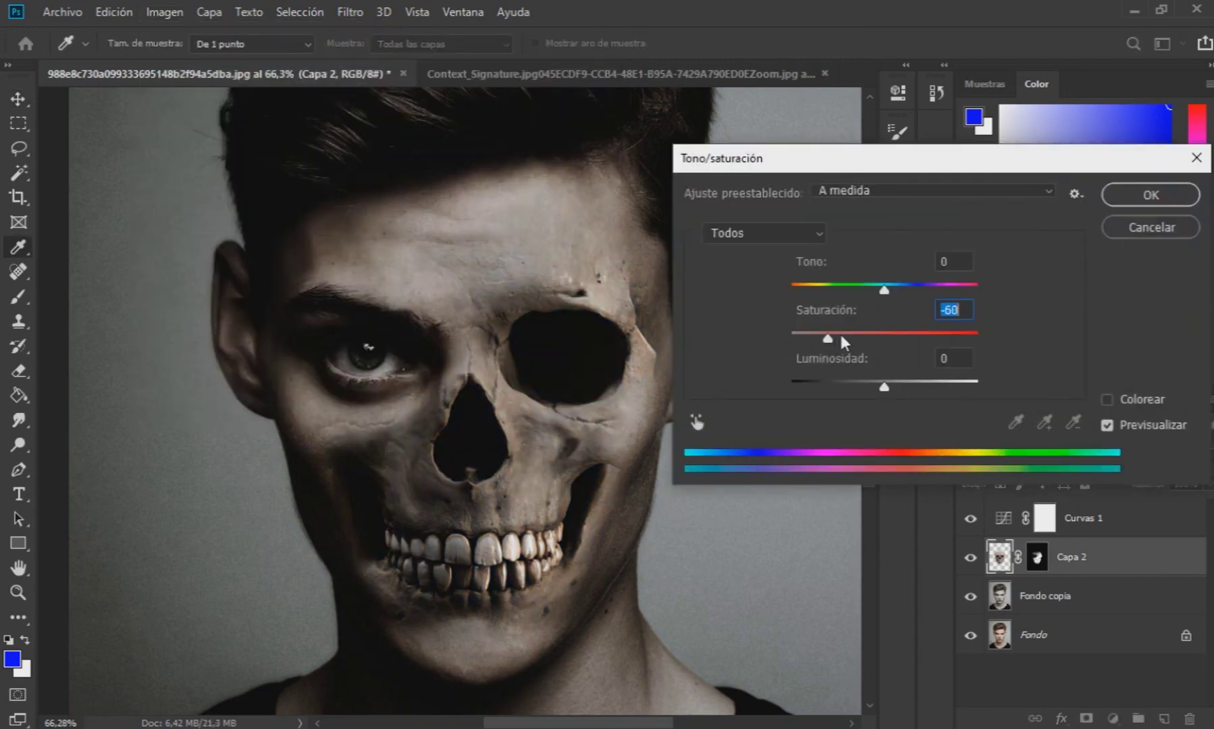
pyautogui.click(1144, 195)
pyautogui.press('v')
# Step: Lighten the skull's cheekbones and upper jaw with a 147 px Dodge tool on midtones at 50% exposure, undoing the first strokes
pyautogui.scroll(-4, 529, 401)
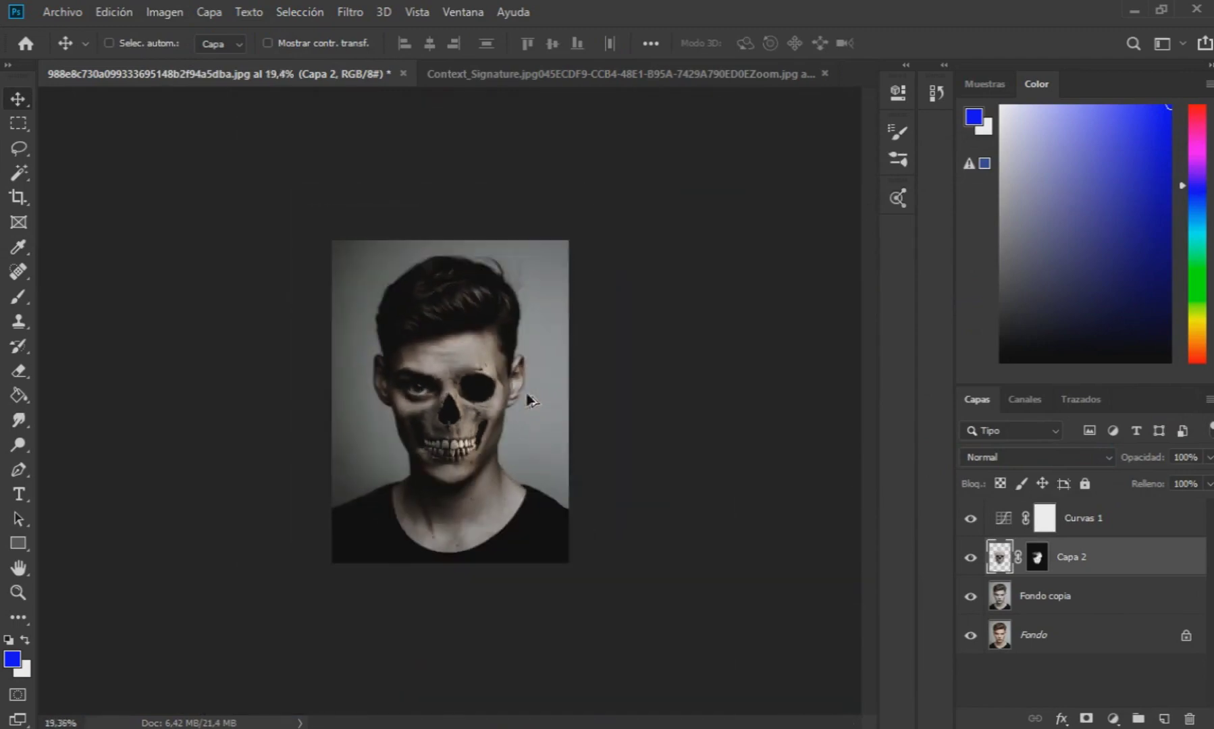
pyautogui.scroll(4, 466, 473)
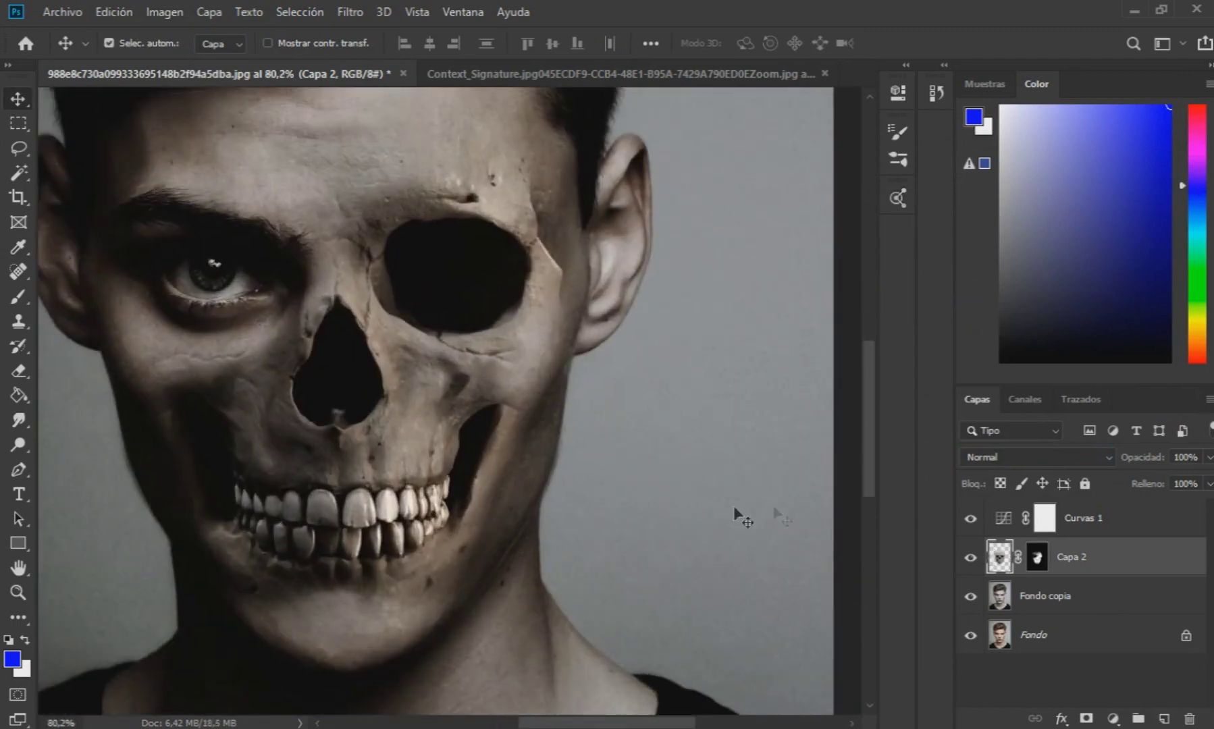
pyautogui.scroll(-5, 617, 496)
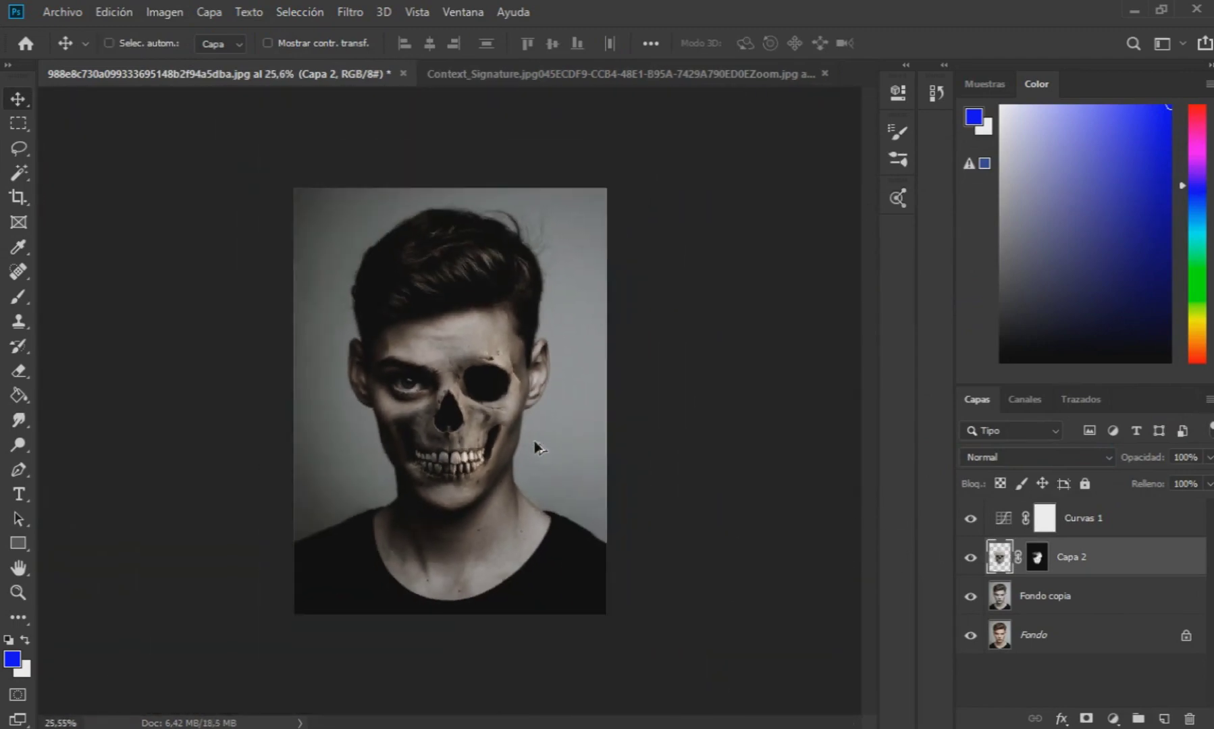
pyautogui.scroll(5, 515, 436)
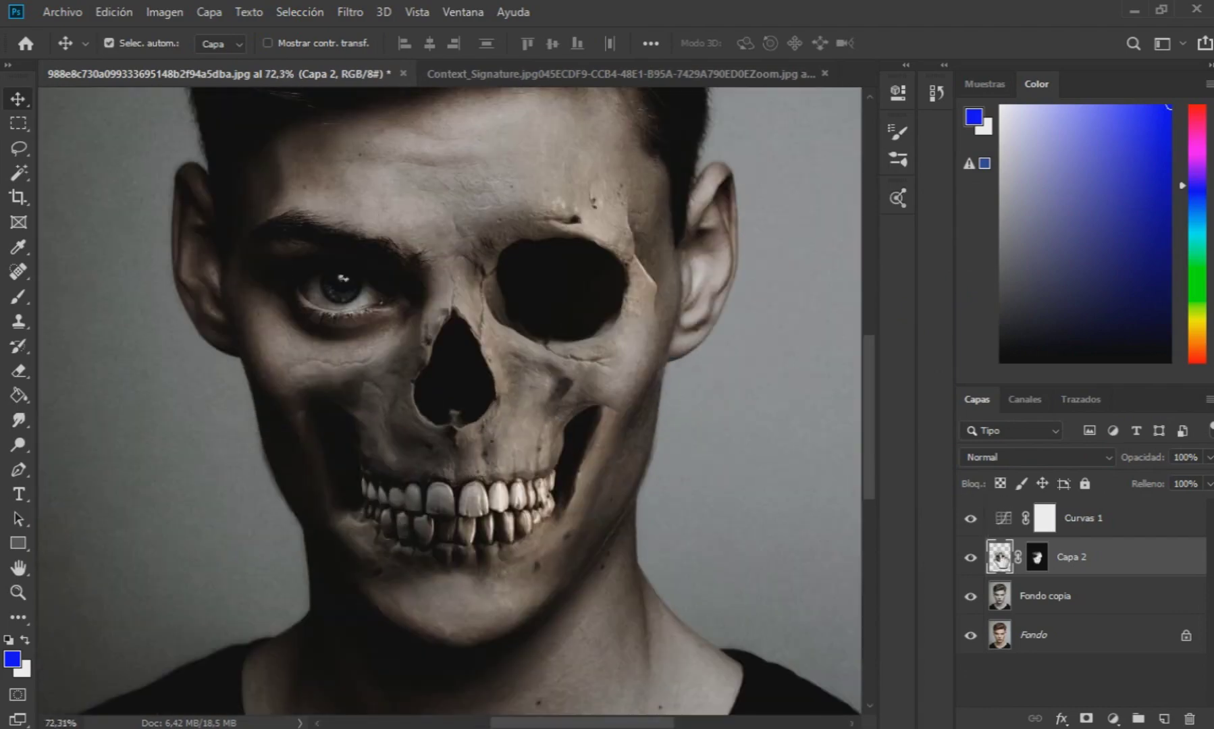
pyautogui.rightClick(18, 445)
pyautogui.click(65, 446)
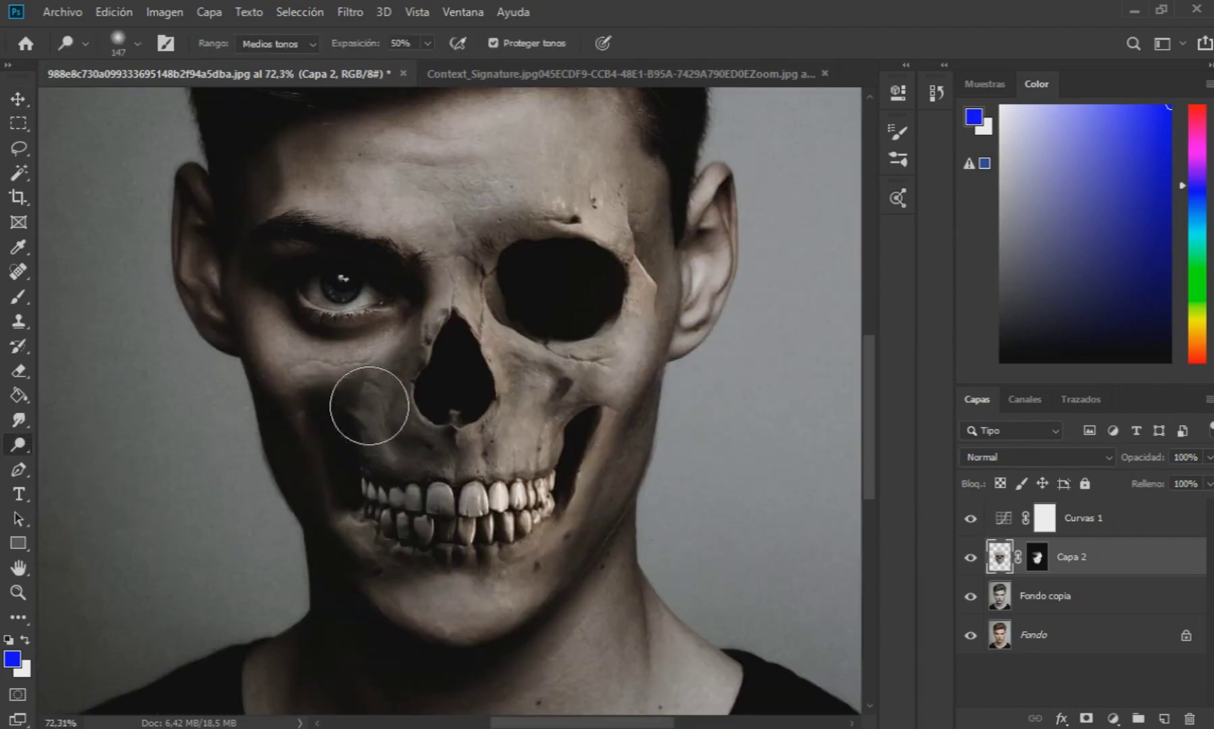
pyautogui.moveTo(369, 406)
pyautogui.mouseDown()
pyautogui.moveTo(385, 430)
pyautogui.moveTo(446, 450)
pyautogui.moveTo(531, 427)
pyautogui.moveTo(531, 386)
pyautogui.moveTo(522, 441)
pyautogui.moveTo(491, 329)
pyautogui.moveTo(401, 402)
pyautogui.mouseUp()
pyautogui.hotkey('ctrl', 'z')
pyautogui.hotkey('ctrl', 'z')
pyautogui.moveTo(583, 373); pyautogui.dragTo(631, 355)
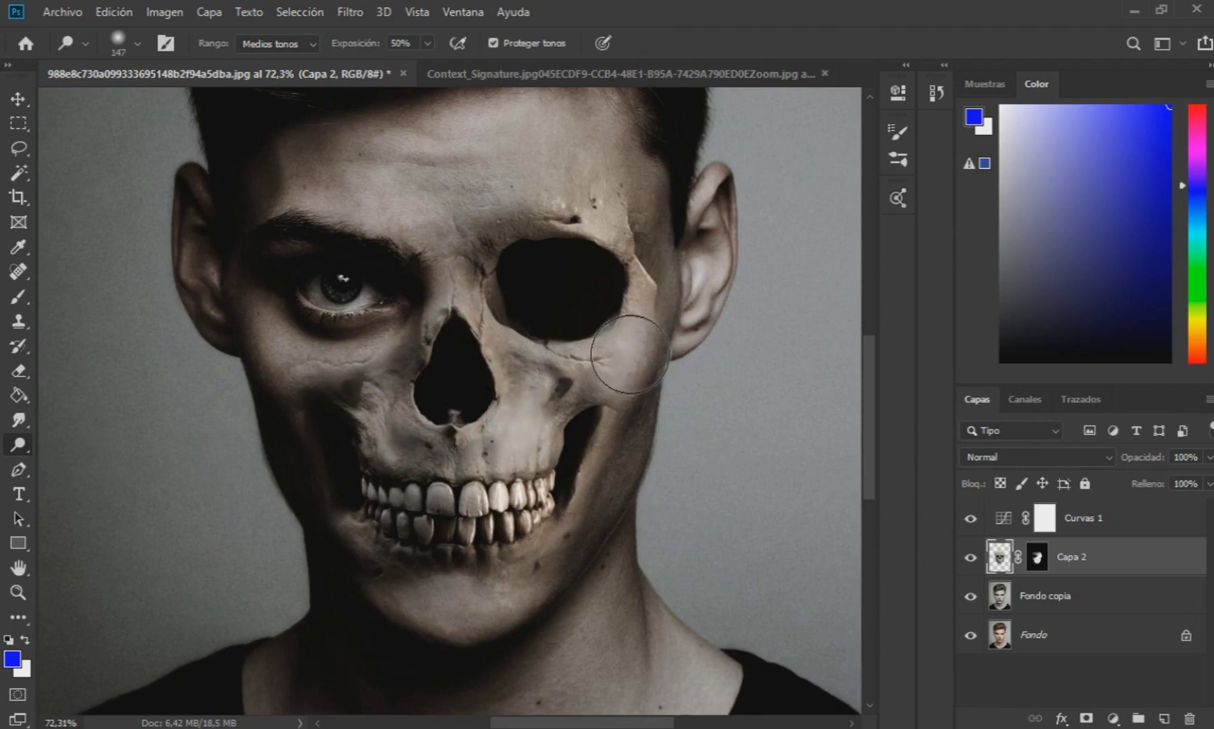
# Step: Fade the cheekbone below the empty eye socket by painting black on the Capa 2 mask with a 99 px brush at 33% opacity
pyautogui.scroll(-2, 616, 368)
pyautogui.click(1036, 557)
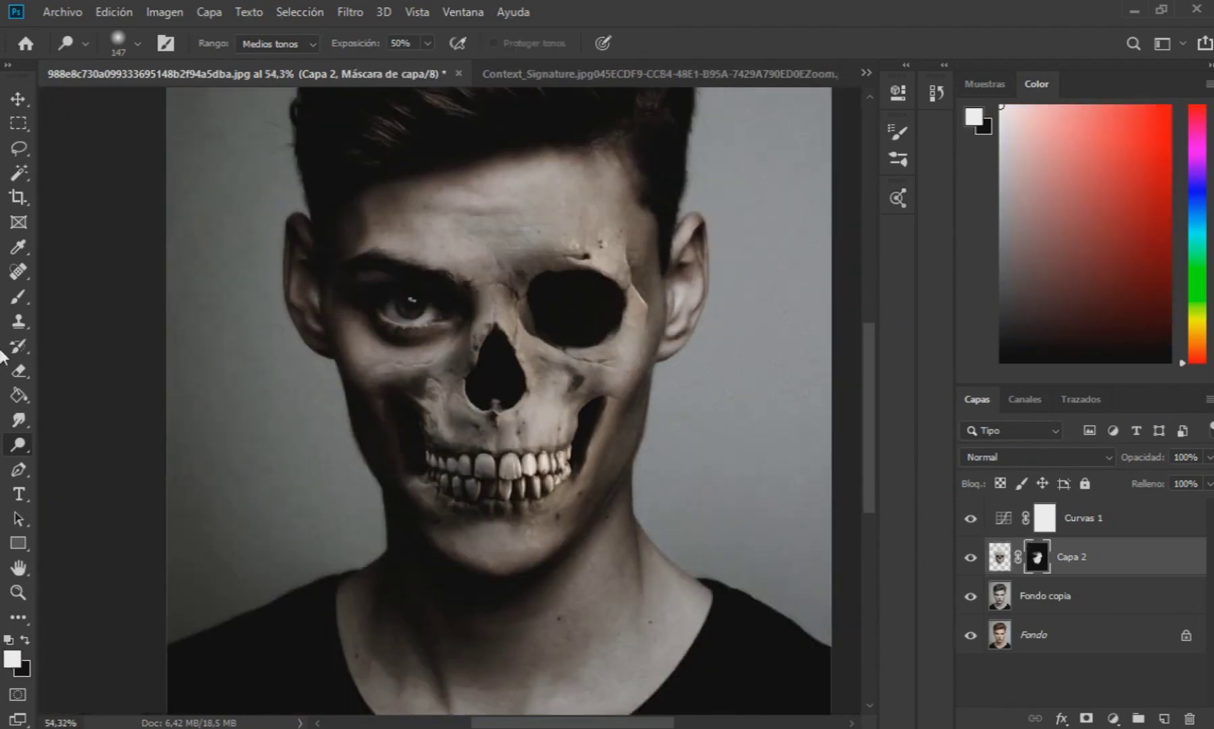
pyautogui.click(18, 296)
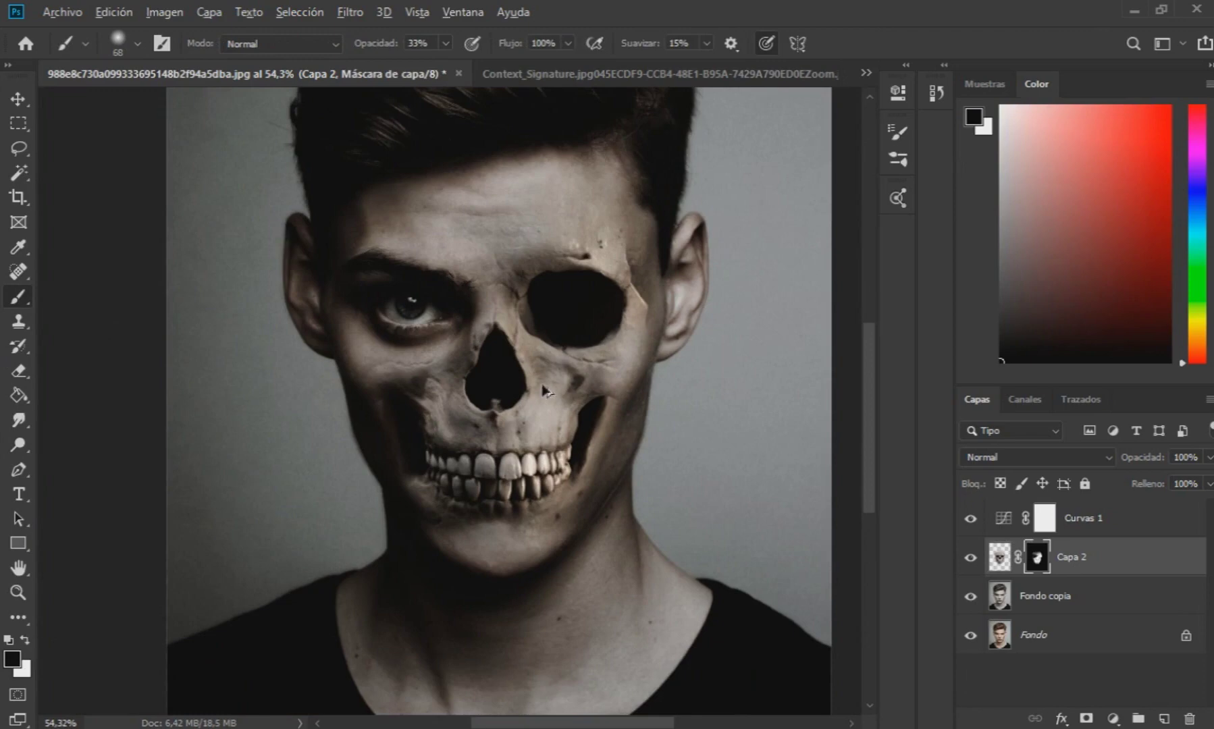
pyautogui.scroll(2, 547, 390)
pyautogui.click(137, 43)
pyautogui.moveTo(587, 369); pyautogui.dragTo(632, 354)
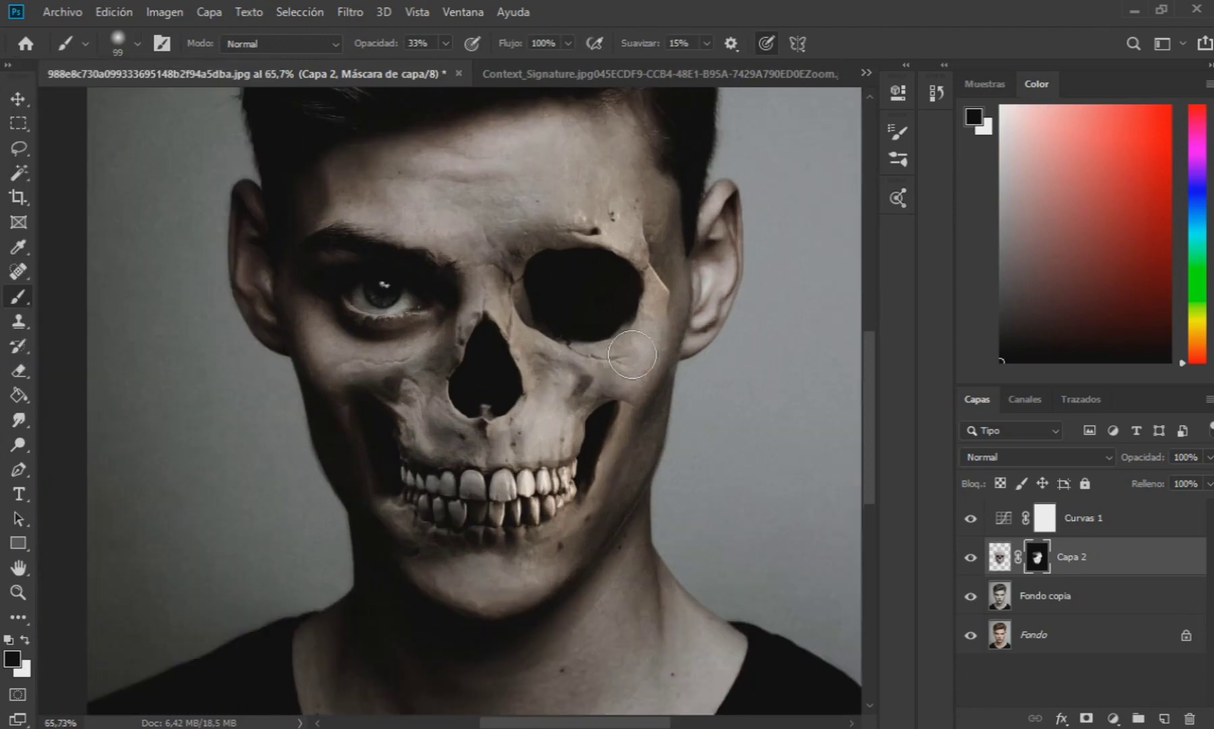
# Step: Restore the cheekbone below the empty eye socket with white on the Capa 2 mask, and soften its outer edge with black
pyautogui.scroll(4, 645, 361)
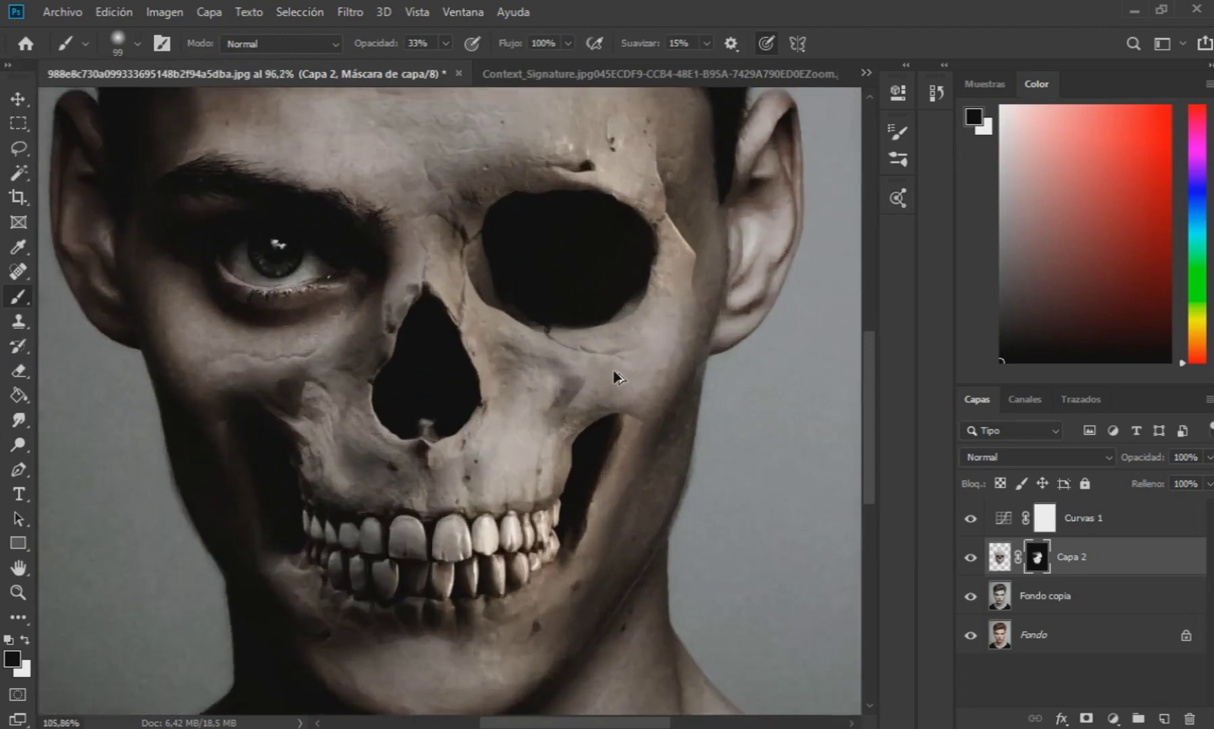
pyautogui.click(25, 640)
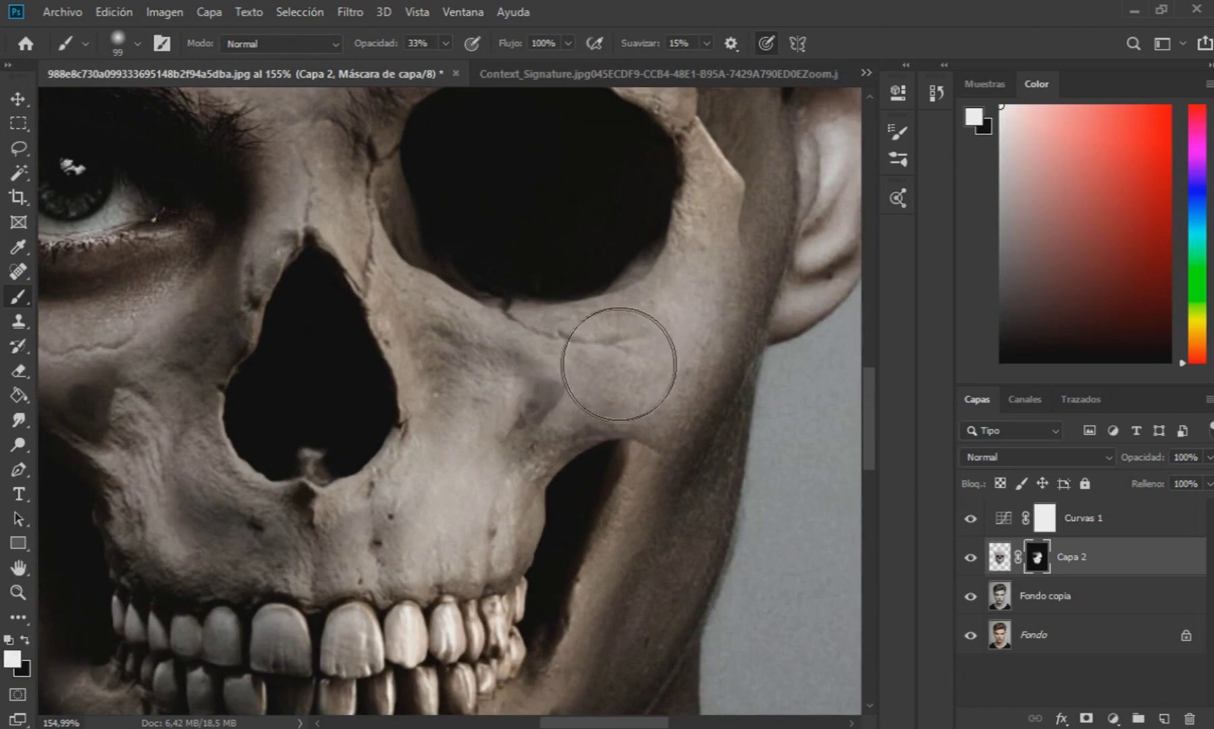
pyautogui.moveTo(619, 364)
pyautogui.mouseDown()
pyautogui.moveTo(646, 392)
pyautogui.moveTo(670, 343)
pyautogui.mouseUp()
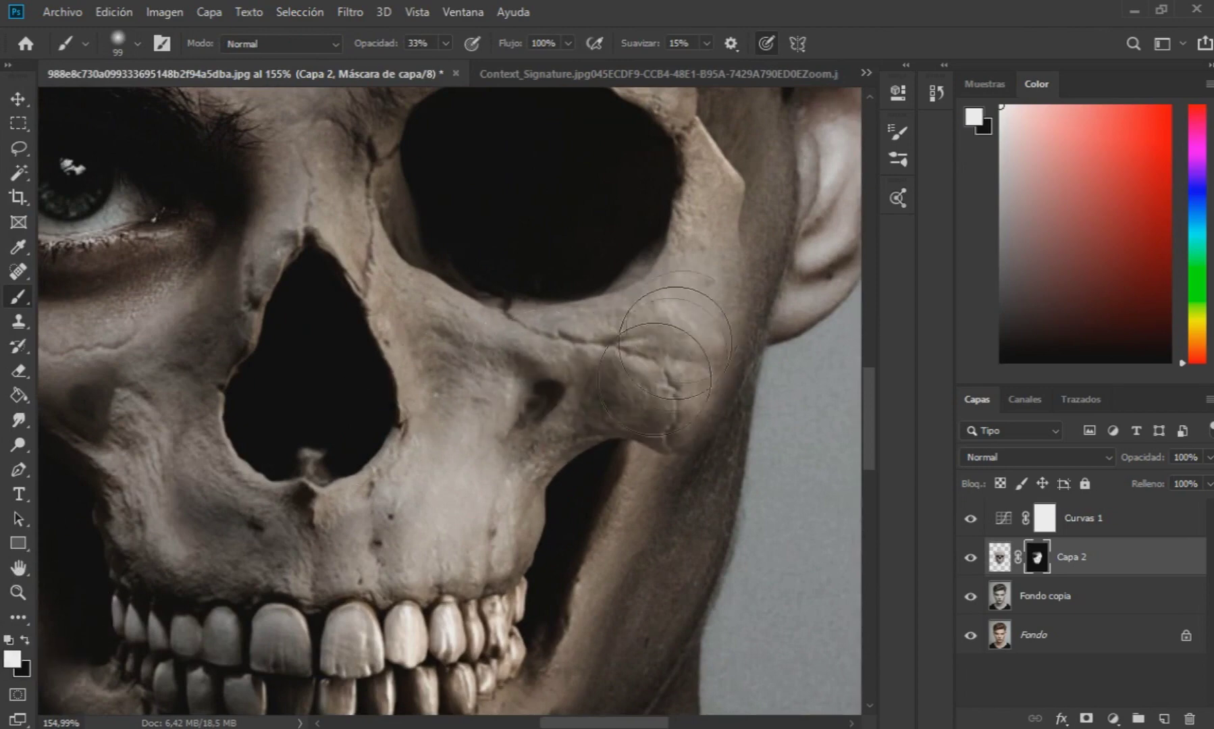
pyautogui.click(25, 640)
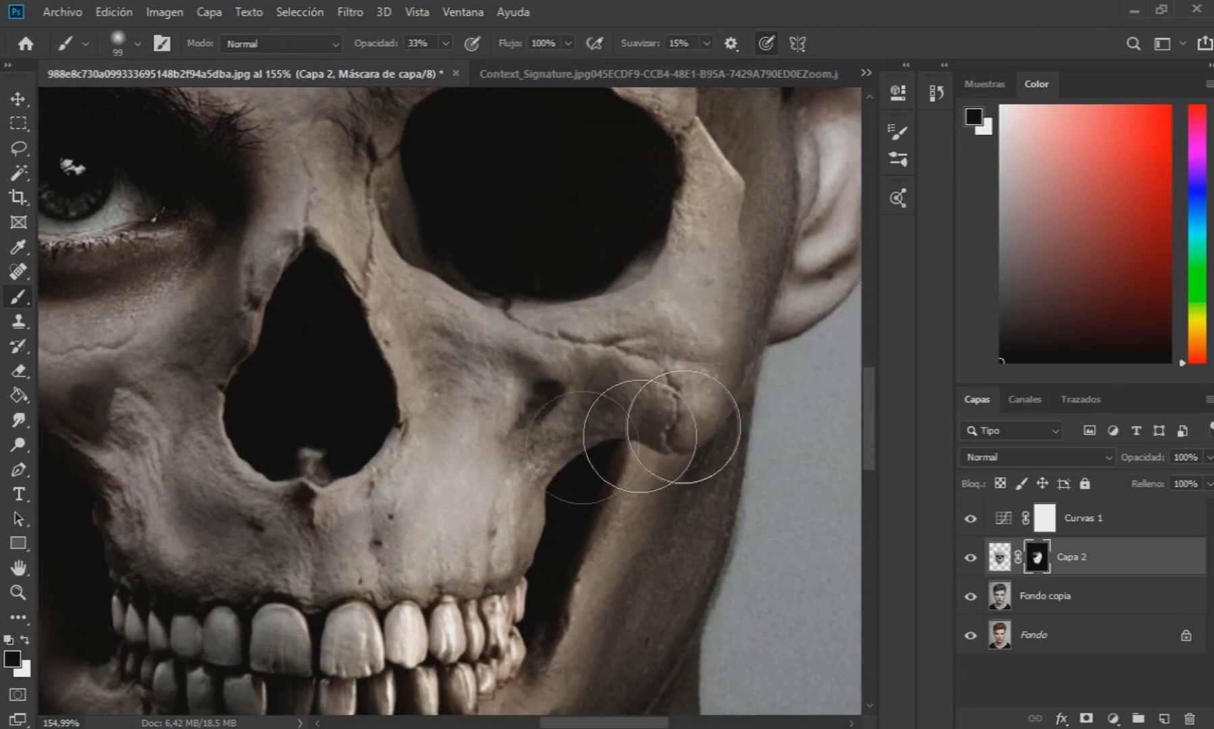
pyautogui.moveTo(650, 420)
pyautogui.mouseDown()
pyautogui.moveTo(713, 477)
pyautogui.moveTo(694, 433)
pyautogui.moveTo(718, 528)
pyautogui.moveTo(770, 433)
pyautogui.moveTo(783, 257)
pyautogui.mouseUp()
pyautogui.scroll(-8, 650, 512)
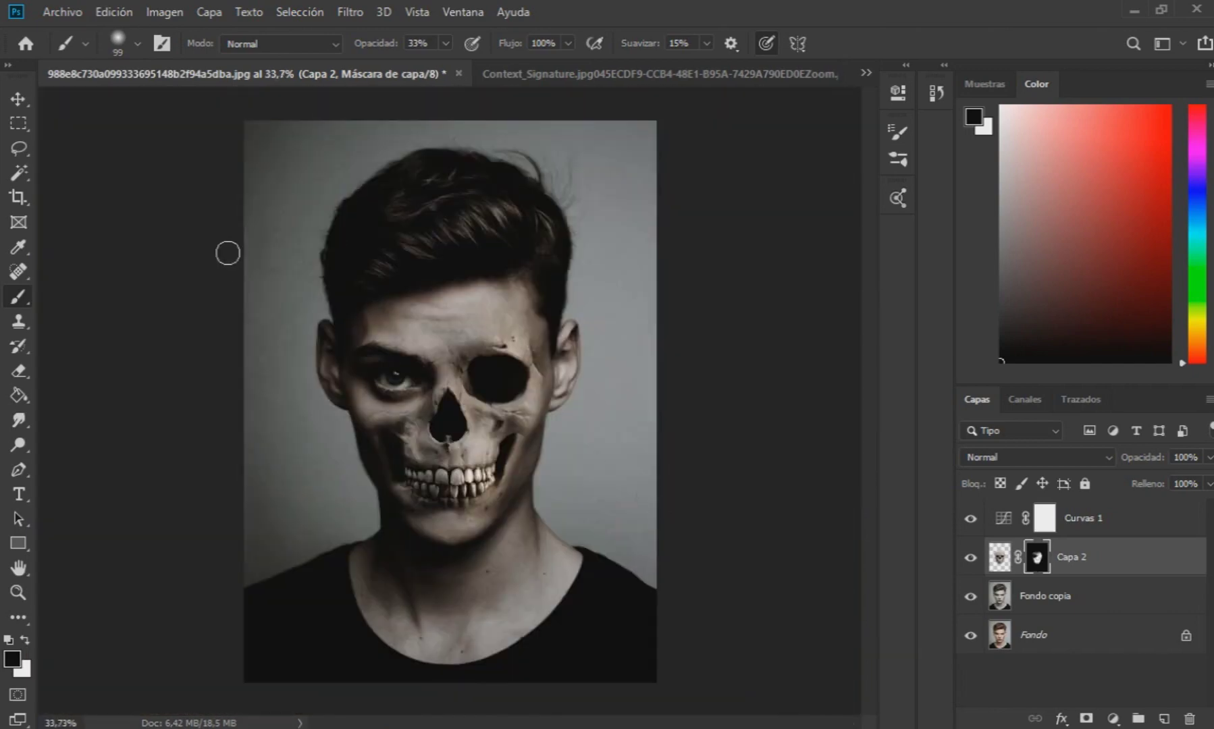
# Step: Blend the skull's outer cheek and jaw edge down to the chin into the skin, painting black on the Capa 2 mask at 33% opacity
pyautogui.scroll(5, 525, 512)
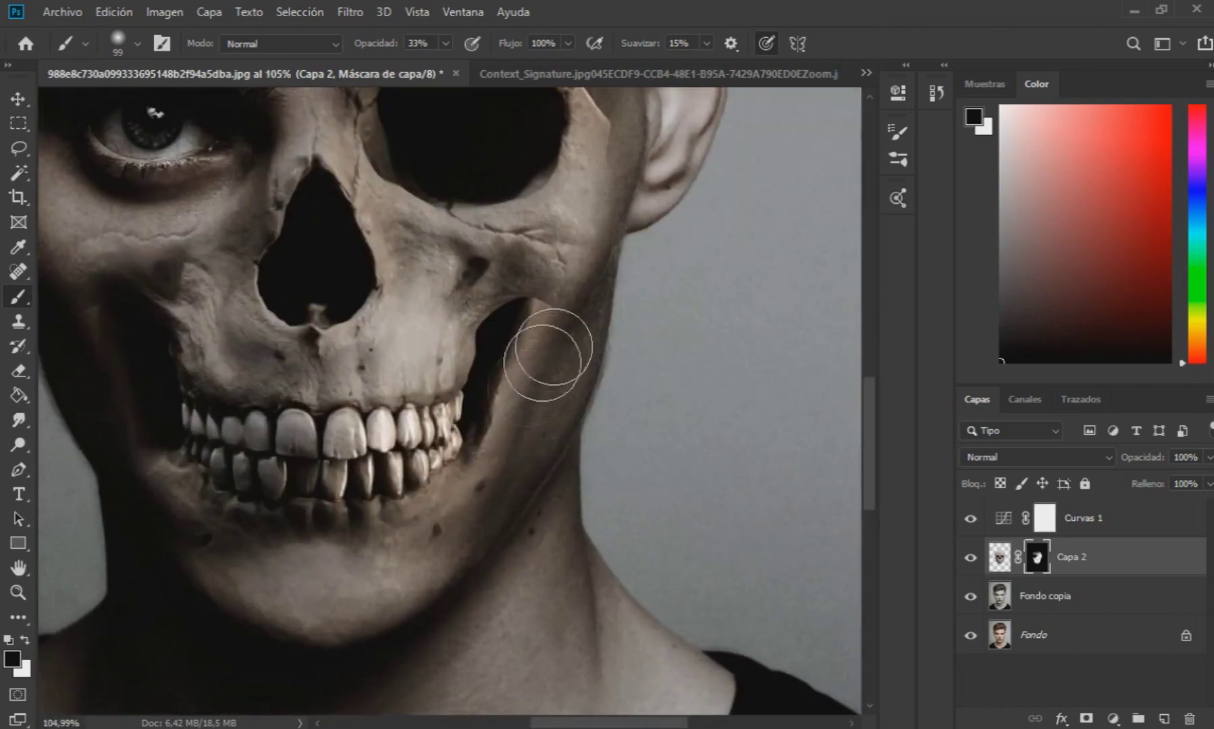
pyautogui.scroll(-5, 568, 481)
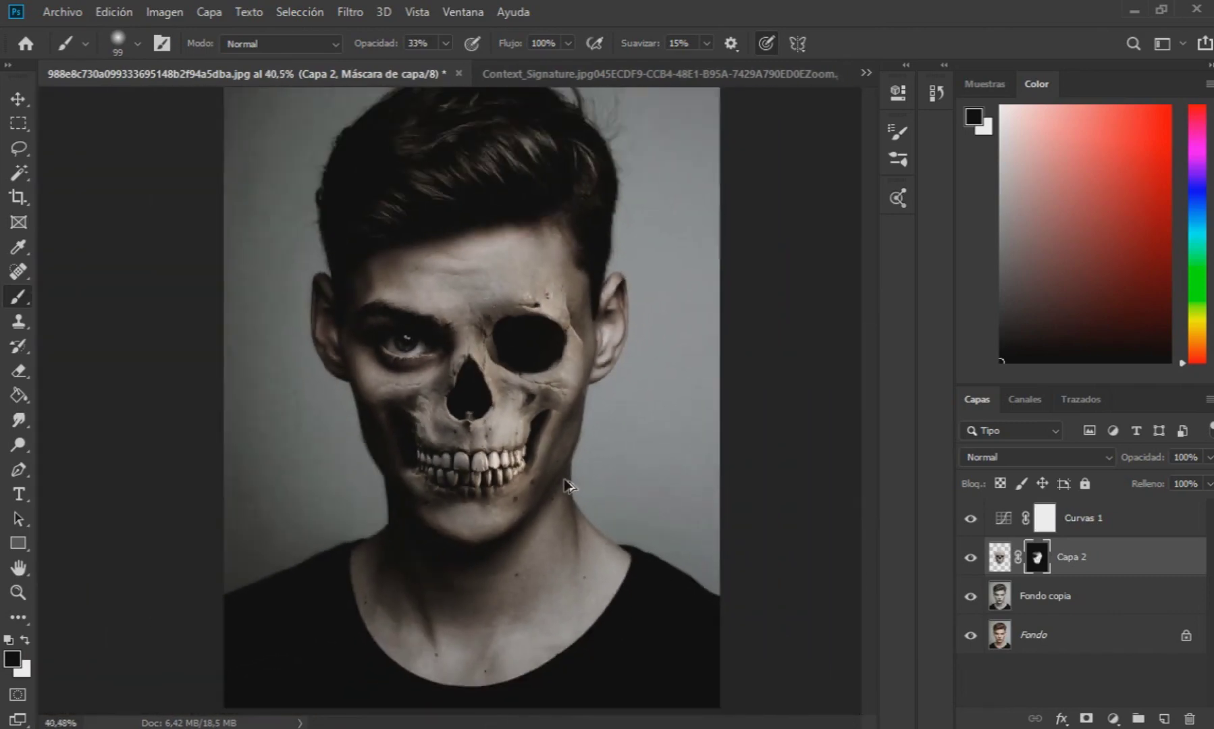
pyautogui.click(25, 639)
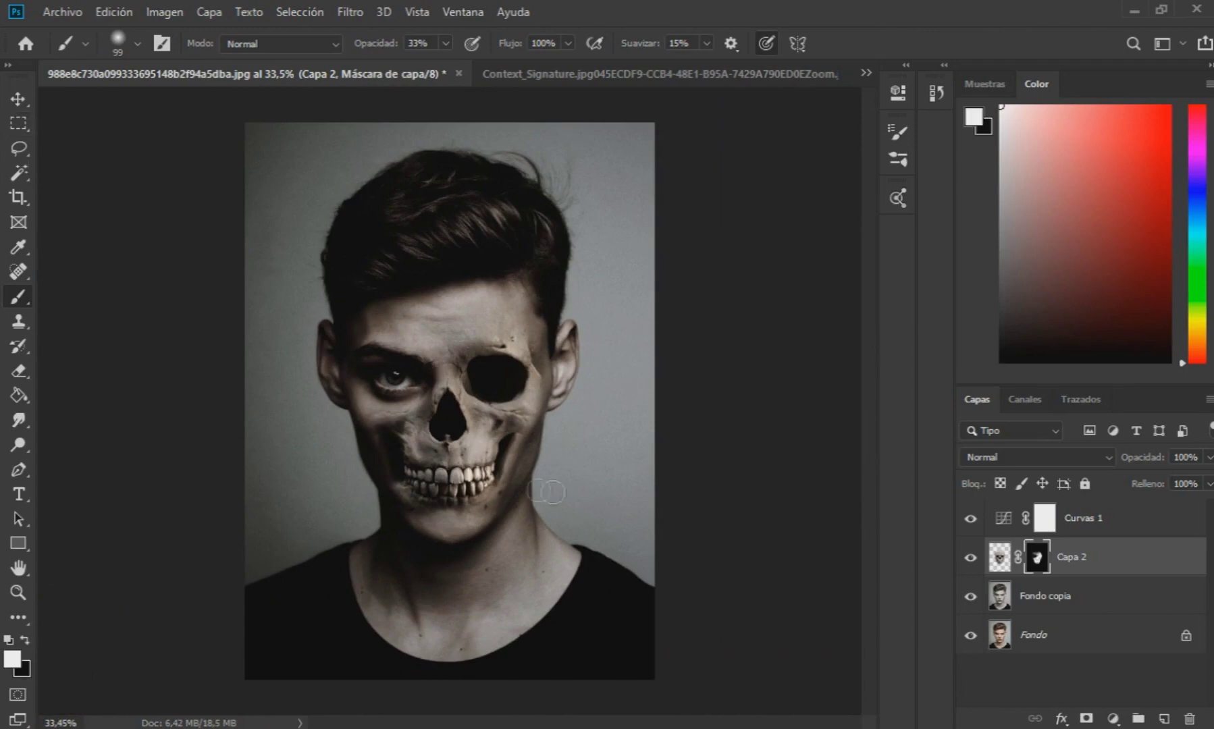
pyautogui.scroll(4, 492, 522)
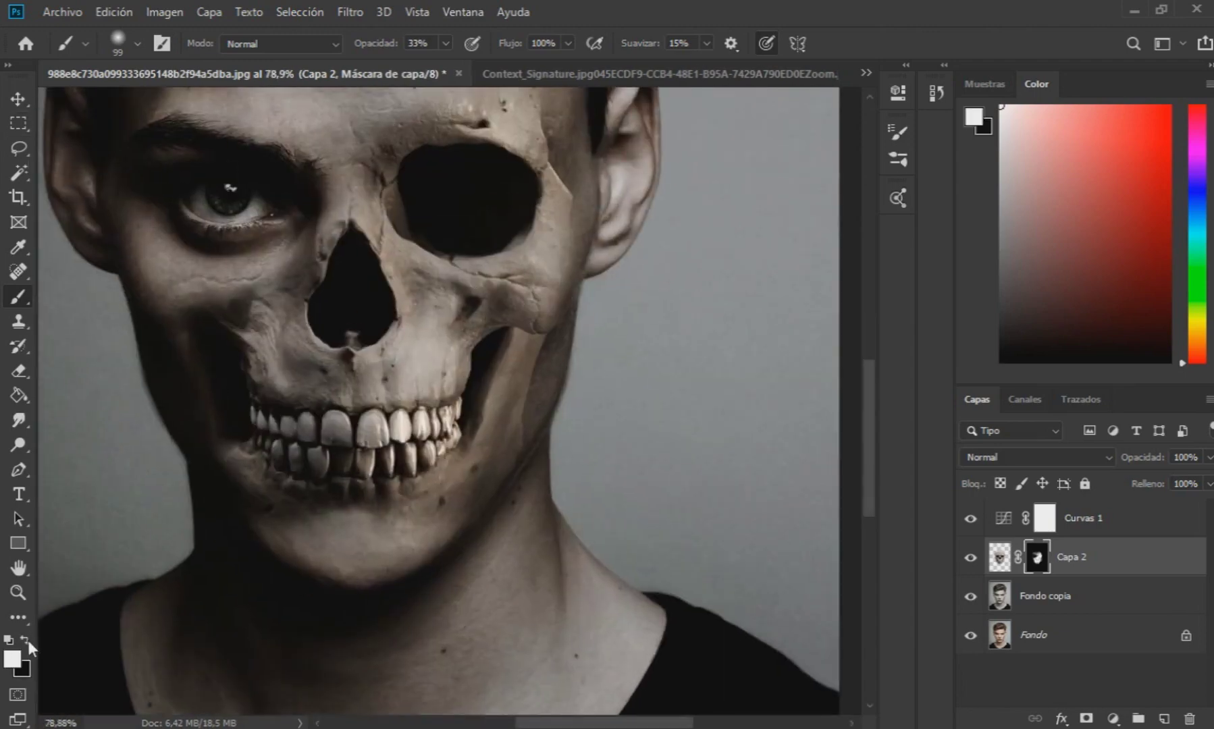
pyautogui.press('x')
pyautogui.scroll(3, 534, 480)
pyautogui.moveTo(591, 329)
pyautogui.mouseDown()
pyautogui.moveTo(519, 470)
pyautogui.moveTo(603, 310)
pyautogui.moveTo(568, 401)
pyautogui.moveTo(632, 256)
pyautogui.moveTo(638, 334)
pyautogui.moveTo(610, 320)
pyautogui.moveTo(644, 299)
pyautogui.moveTo(610, 331)
pyautogui.moveTo(556, 452)
pyautogui.moveTo(572, 439)
pyautogui.moveTo(623, 264)
pyautogui.moveTo(598, 203)
pyautogui.moveTo(575, 198)
pyautogui.moveTo(596, 289)
pyautogui.moveTo(643, 208)
pyautogui.moveTo(552, 443)
pyautogui.moveTo(458, 552)
pyautogui.moveTo(320, 646)
pyautogui.mouseUp()
pyautogui.scroll(-6, 321, 647)
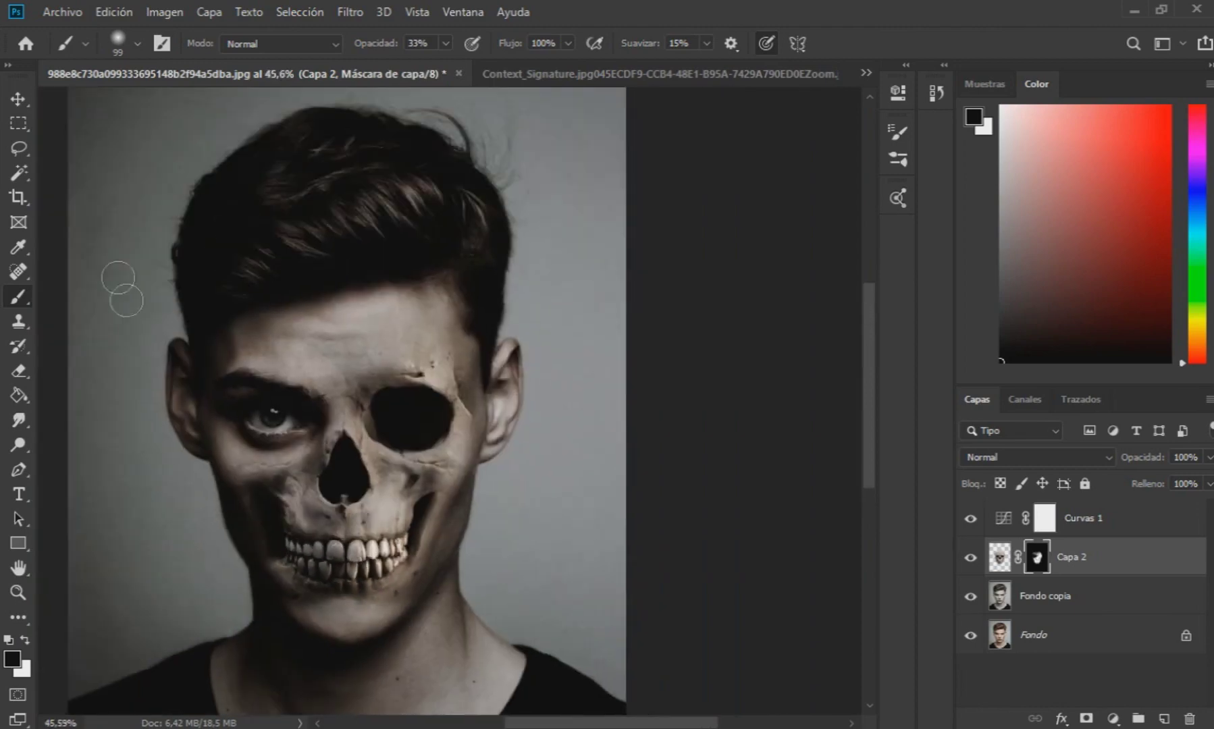
# Step: Toggle the visibility of Capa 2 to compare the portrait with and without the skull
pyautogui.click(19, 98)
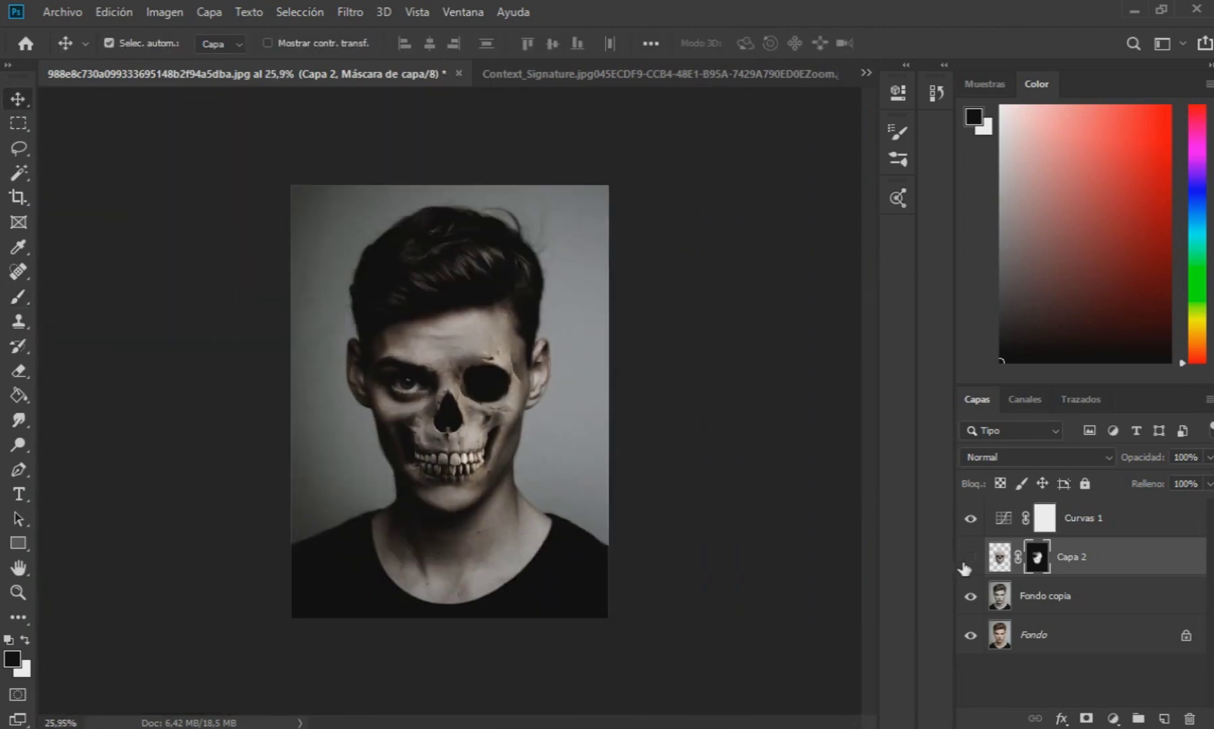
pyautogui.click(969, 558)
pyautogui.click(970, 558)
pyautogui.click(969, 558)
pyautogui.click(18, 296)
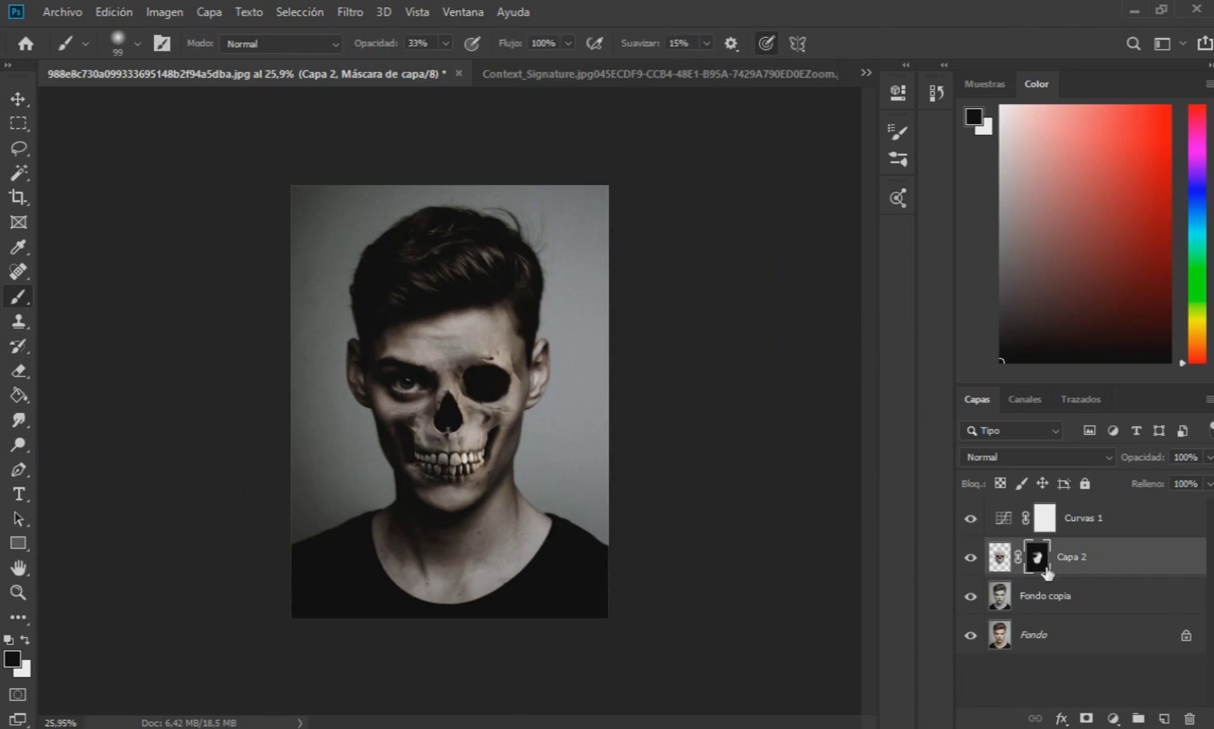
pyautogui.click(967, 557)
pyautogui.click(966, 558)
# Step: Darken the Capa 2 layer mask with Curves, mapping input 131 to output 81
pyautogui.click(182, 11)
pyautogui.moveTo(271, 62)
pyautogui.click(413, 96)
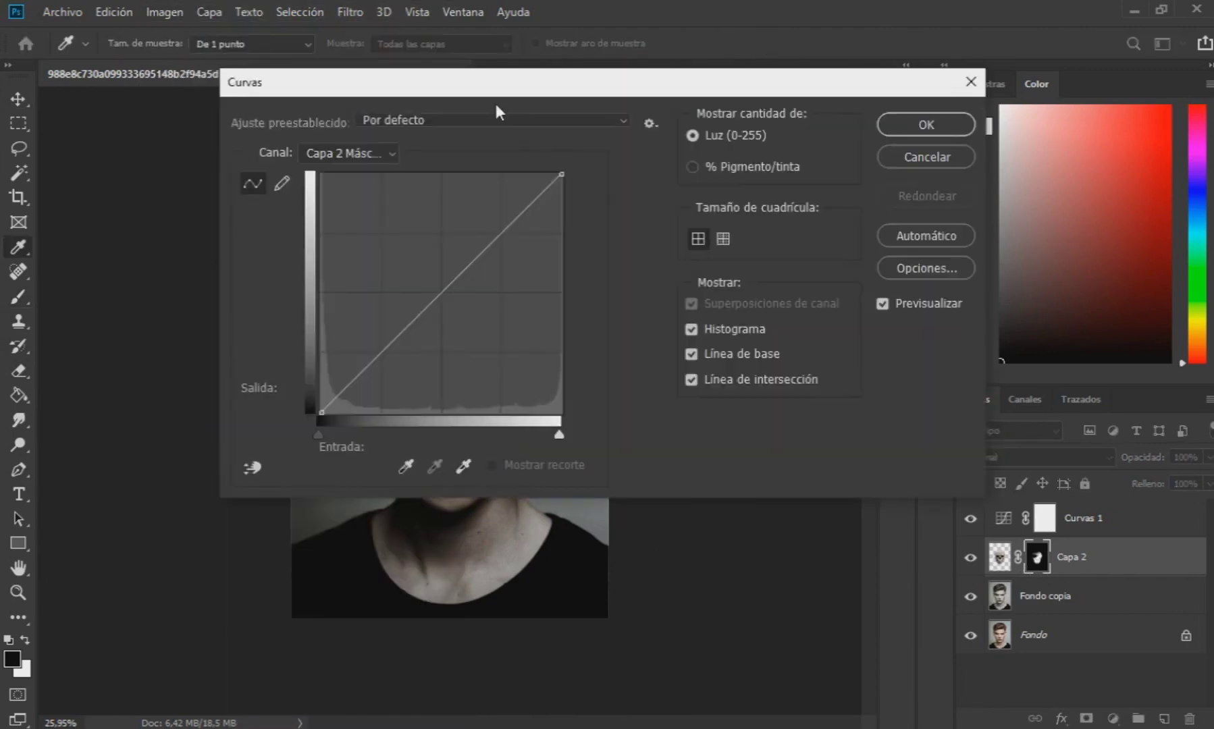
pyautogui.moveTo(494, 101); pyautogui.dragTo(874, 108)
pyautogui.moveTo(841, 282); pyautogui.dragTo(826, 345)
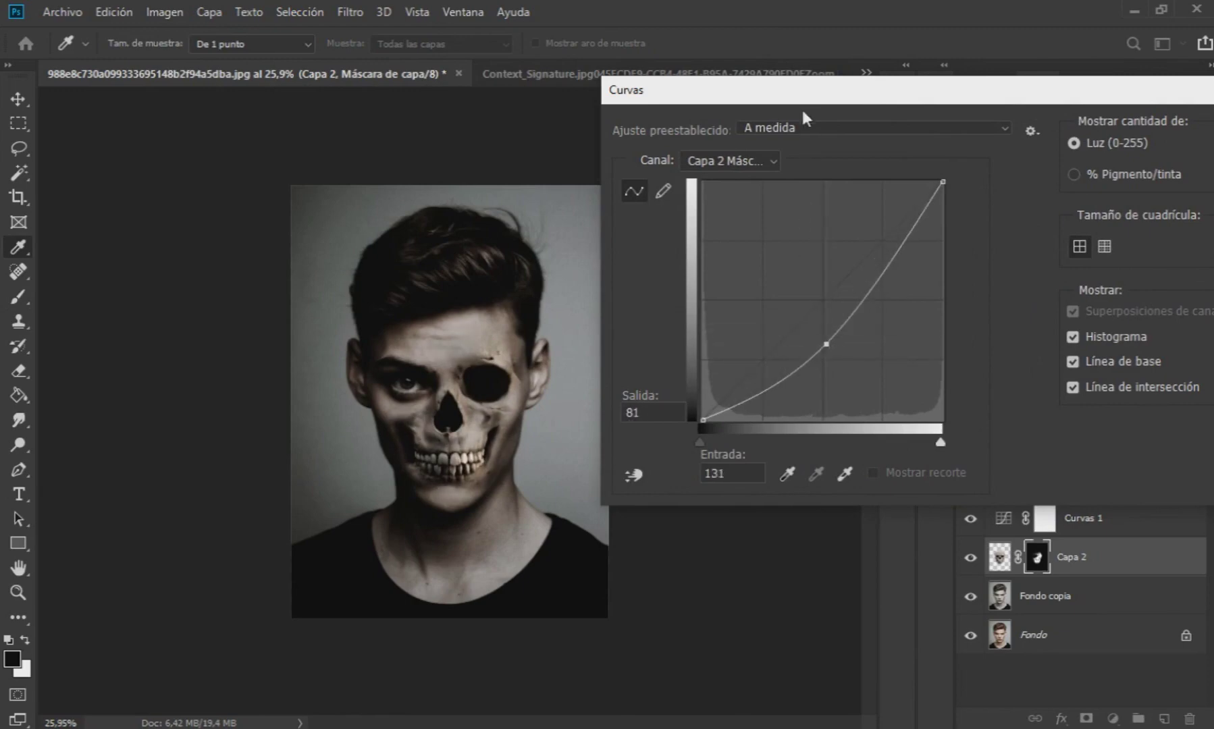
pyautogui.moveTo(671, 122); pyautogui.dragTo(232, 164)
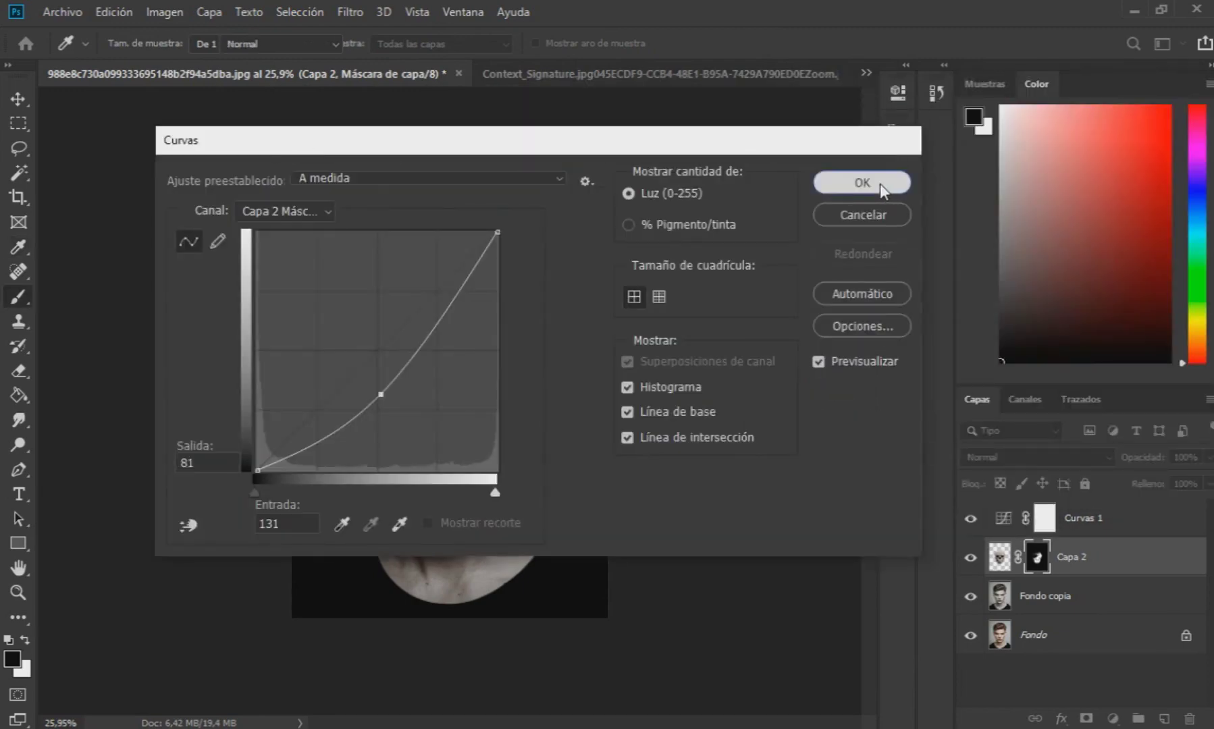
pyautogui.click(859, 181)
# Step: Reveal bone texture on the forehead above the empty socket by painting white on the Capa 2 mask at 33% opacity
pyautogui.scroll(10, 499, 365)
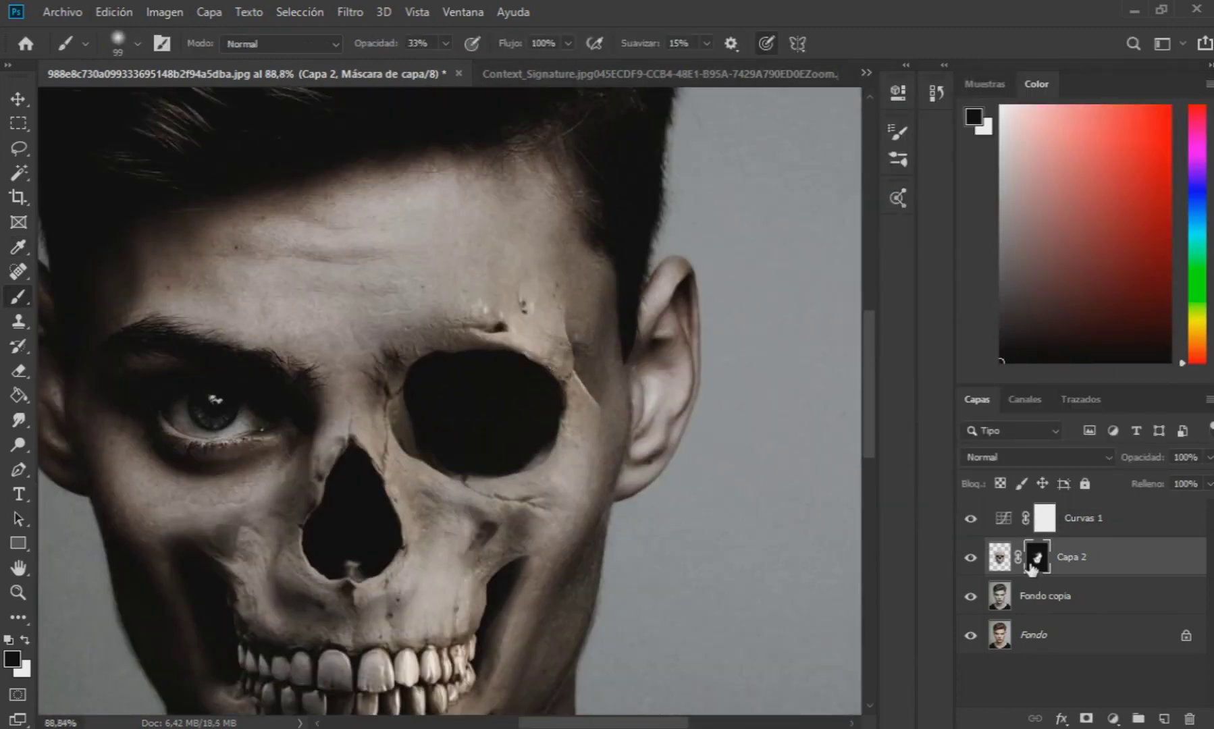
pyautogui.press('x')
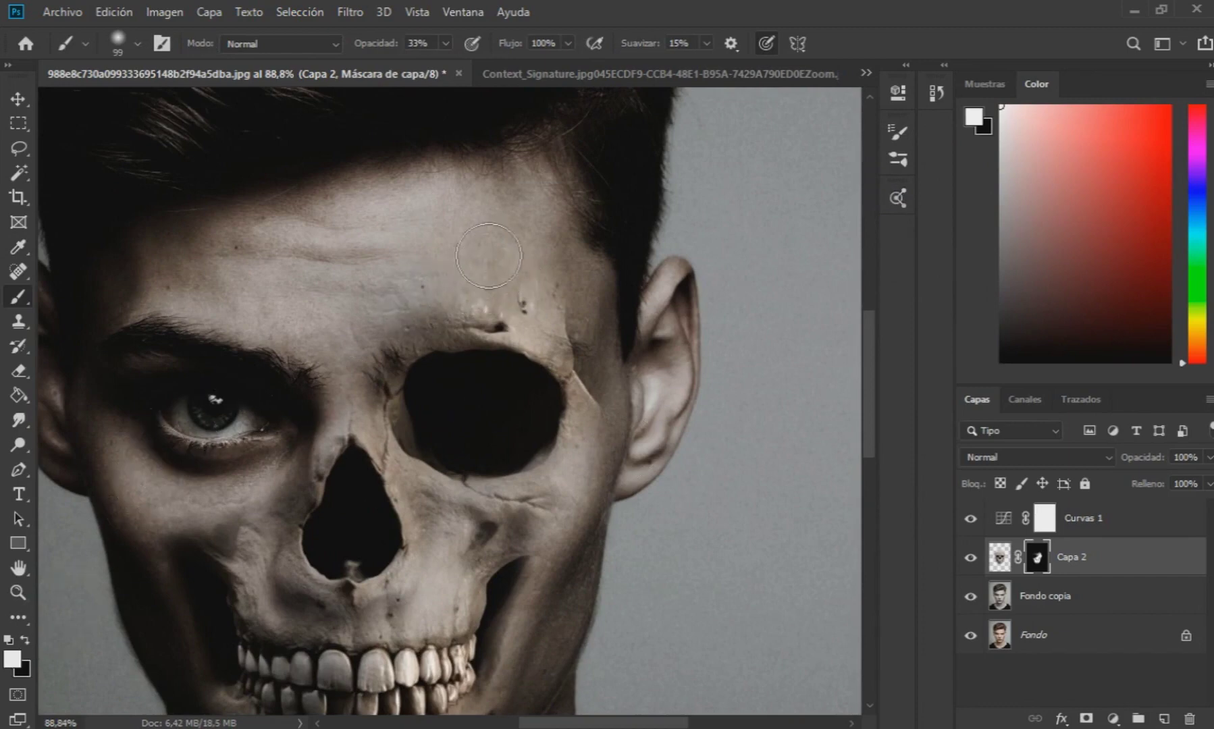
pyautogui.moveTo(437, 319)
pyautogui.mouseDown()
pyautogui.moveTo(407, 315)
pyautogui.moveTo(411, 233)
pyautogui.moveTo(449, 275)
pyautogui.moveTo(422, 294)
pyautogui.moveTo(520, 266)
pyautogui.moveTo(428, 292)
pyautogui.moveTo(395, 237)
pyautogui.moveTo(381, 276)
pyautogui.moveTo(267, 268)
pyautogui.moveTo(368, 237)
pyautogui.moveTo(398, 331)
pyautogui.mouseUp()
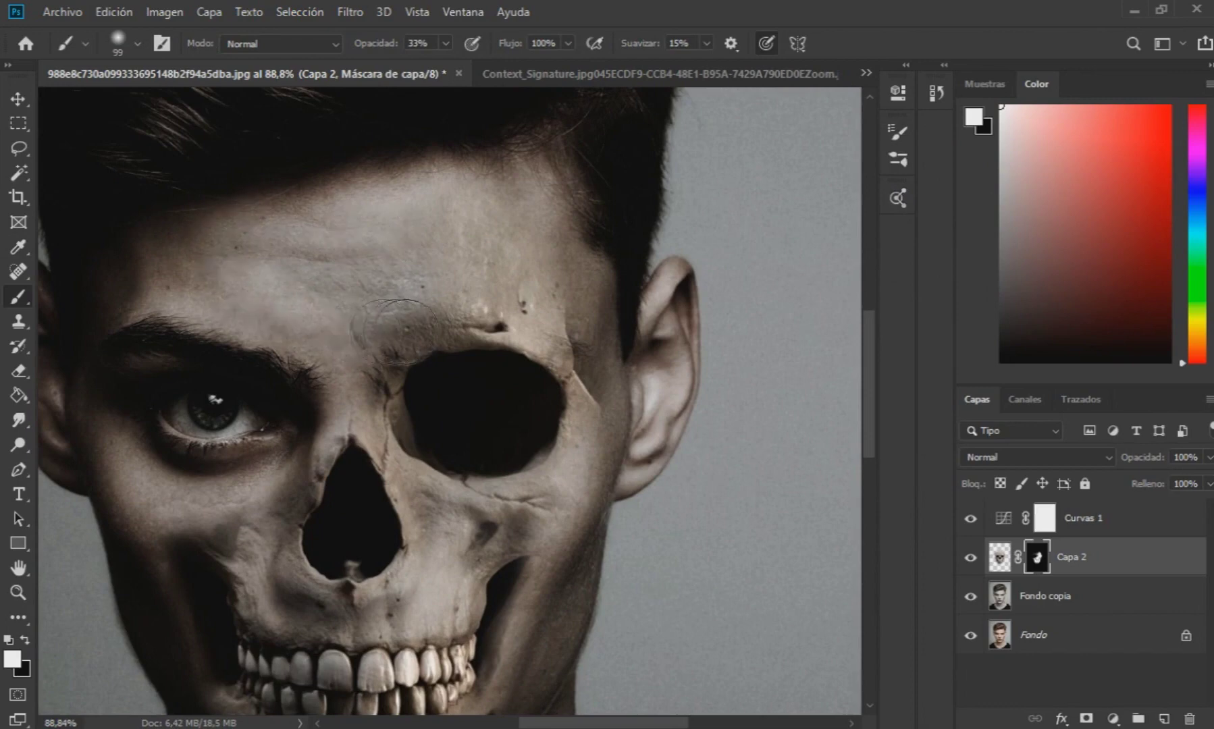
pyautogui.scroll(-3, 447, 244)
pyautogui.scroll(1, 504, 320)
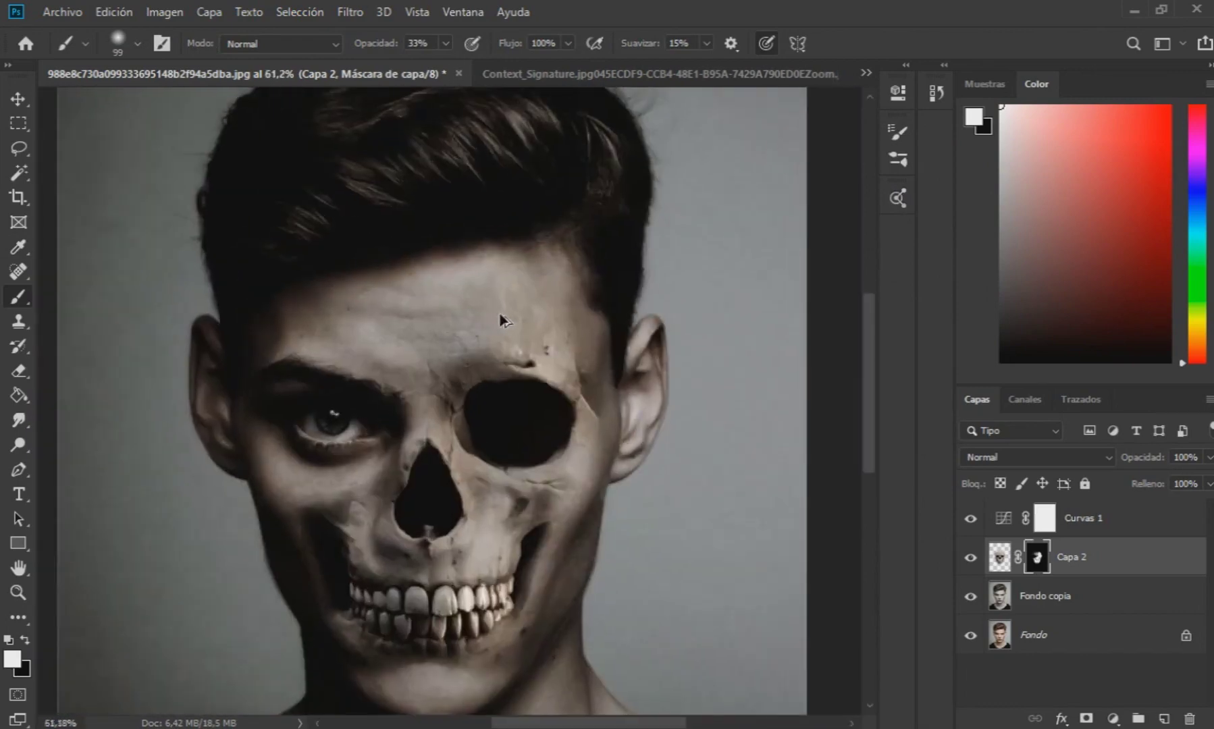
pyautogui.scroll(3, 503, 321)
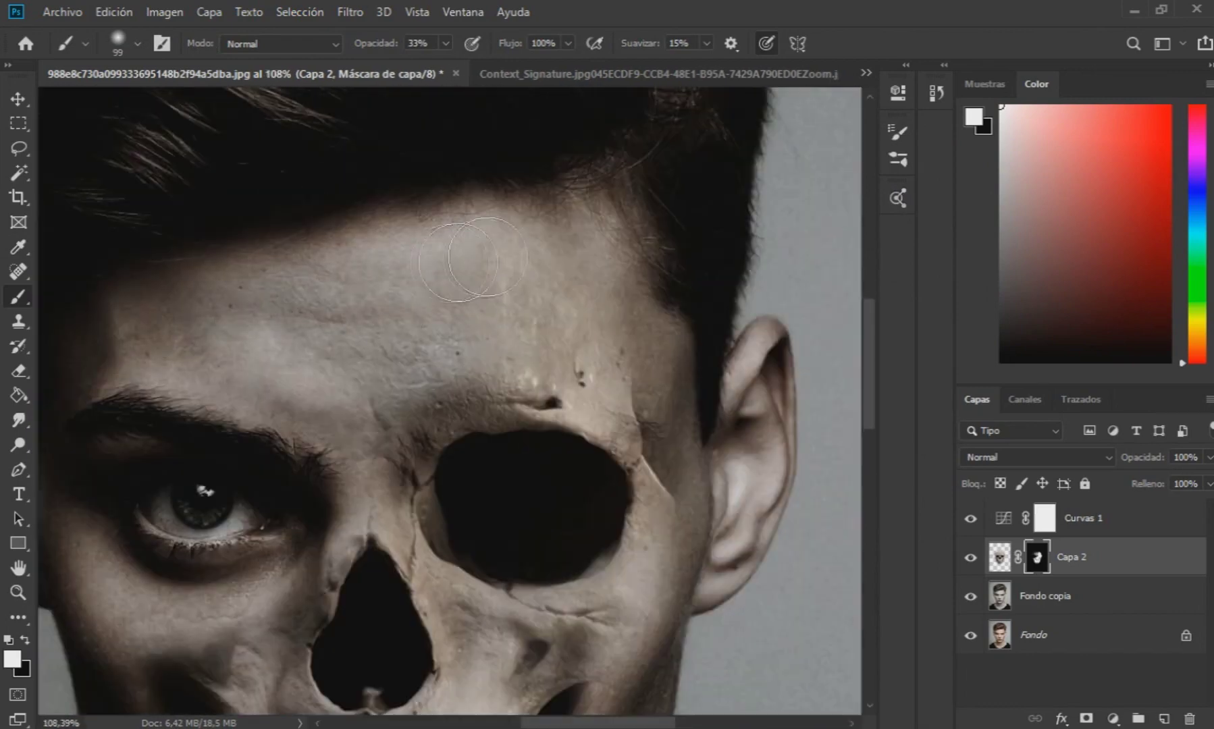
# Step: Lower the brush opacity to 13% and faintly extend the bone texture across the forehead above the living eye
pyautogui.click(446, 45)
pyautogui.click(427, 62)
pyautogui.moveTo(307, 233); pyautogui.dragTo(161, 264)
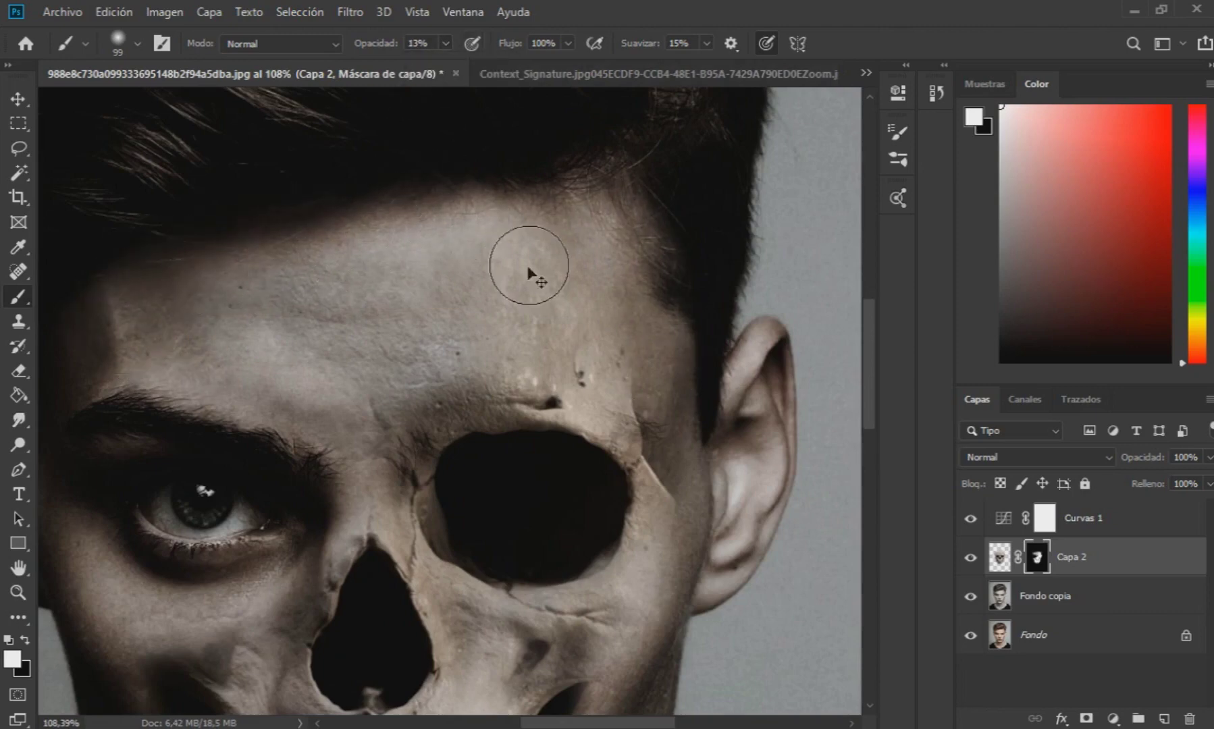
pyautogui.scroll(-4, 473, 304)
# Step: Adjust the skull image on Capa 2 with Hue/Saturation, setting saturation to +6
pyautogui.press('v')
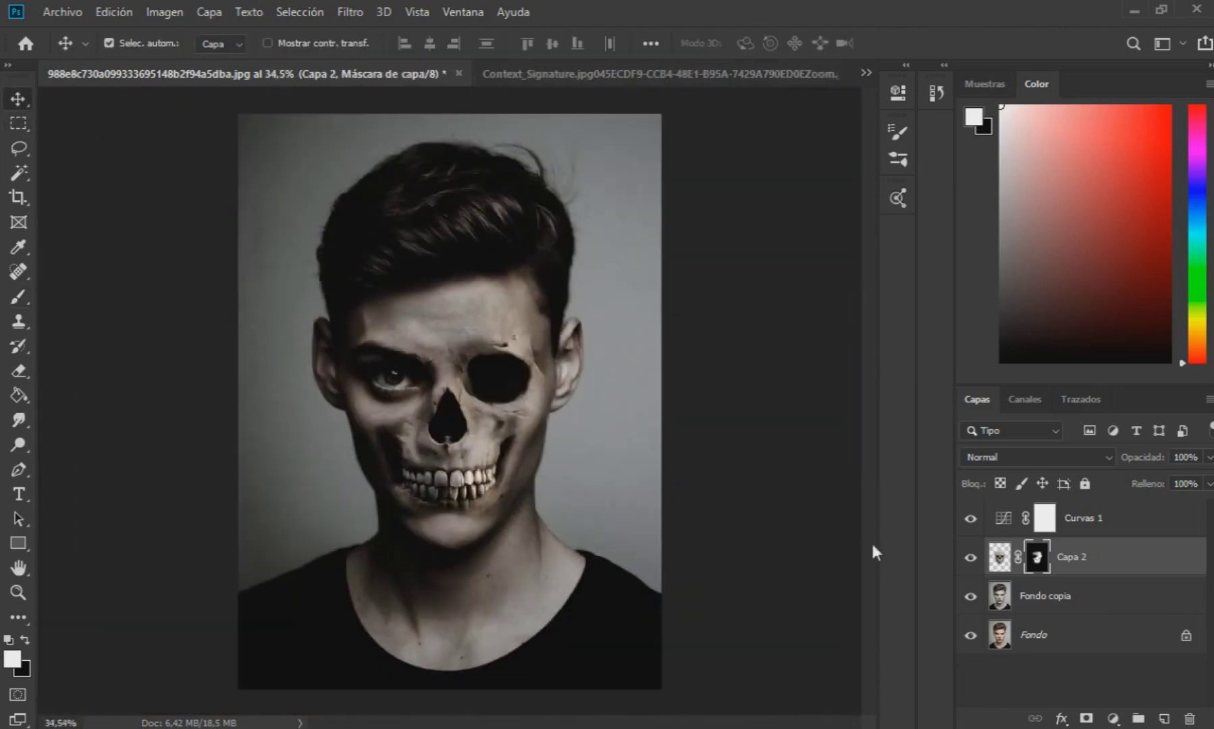
pyautogui.click(1000, 557)
pyautogui.click(179, 13)
pyautogui.moveTo(203, 62)
pyautogui.click(516, 168)
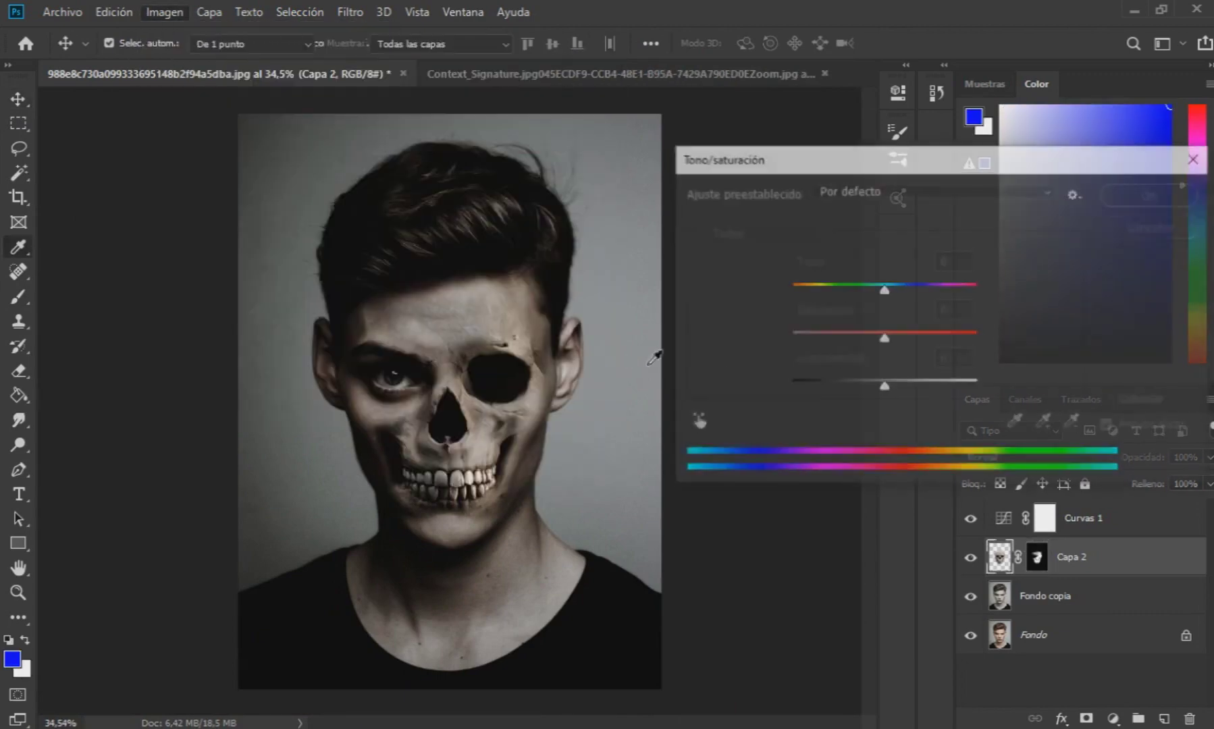
pyautogui.moveTo(897, 336); pyautogui.dragTo(885, 337)
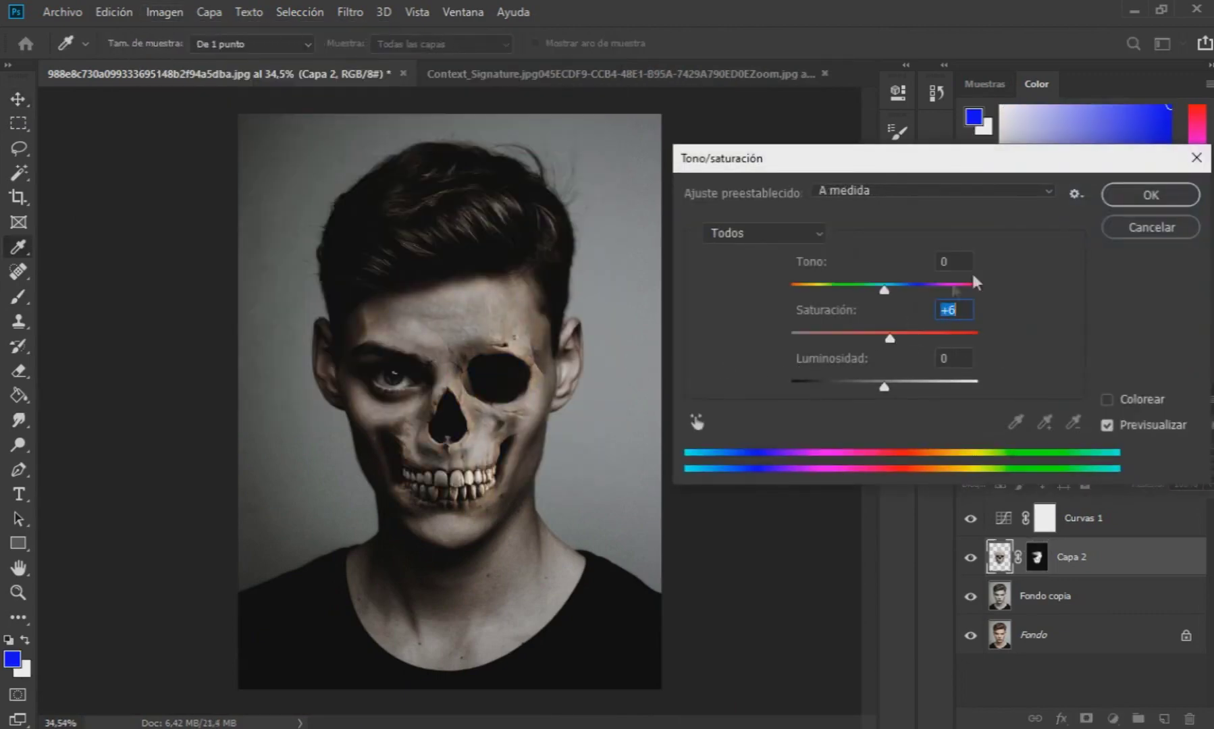
pyautogui.click(1165, 202)
# Step: Add a Hue/Saturation adjustment layer above Capa 2 with hue +34 and saturation +35
pyautogui.click(1113, 718)
pyautogui.click(1121, 526)
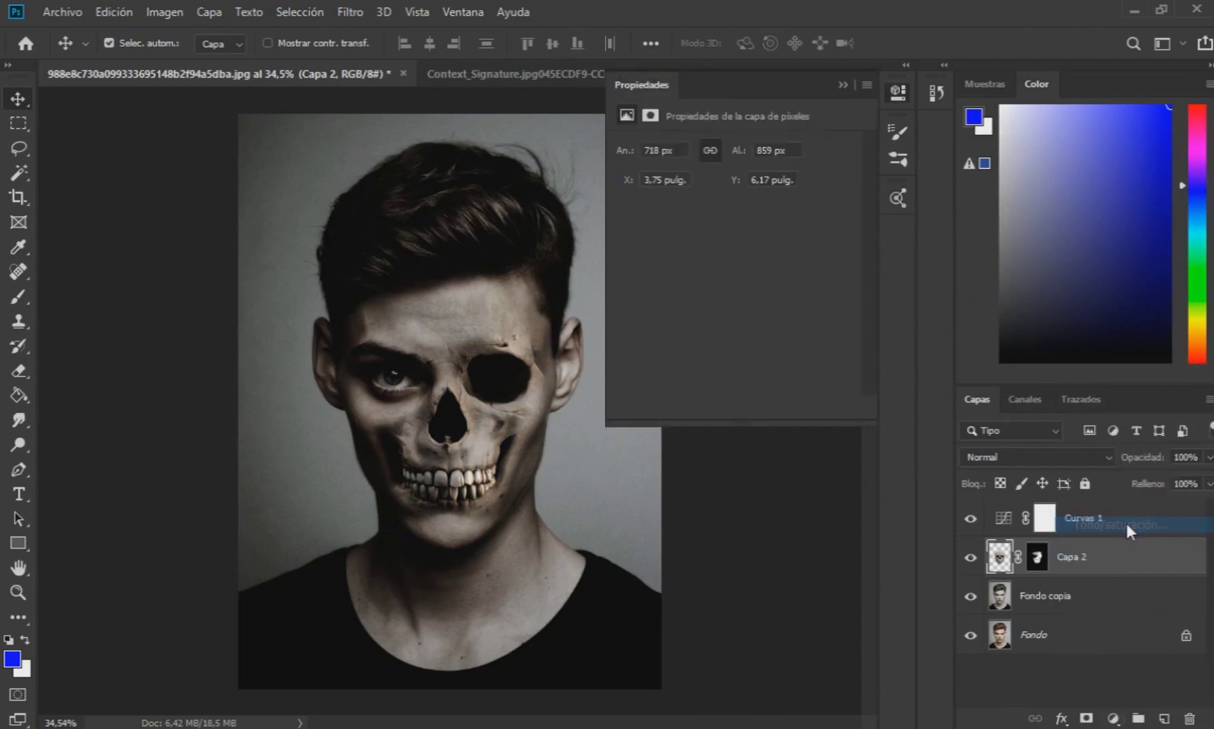
pyautogui.moveTo(735, 251); pyautogui.dragTo(749, 274)
pyautogui.moveTo(734, 219); pyautogui.dragTo(789, 220)
pyautogui.moveTo(748, 256)
pyautogui.mouseDown()
pyautogui.moveTo(677, 249)
pyautogui.moveTo(726, 256)
pyautogui.mouseUp()
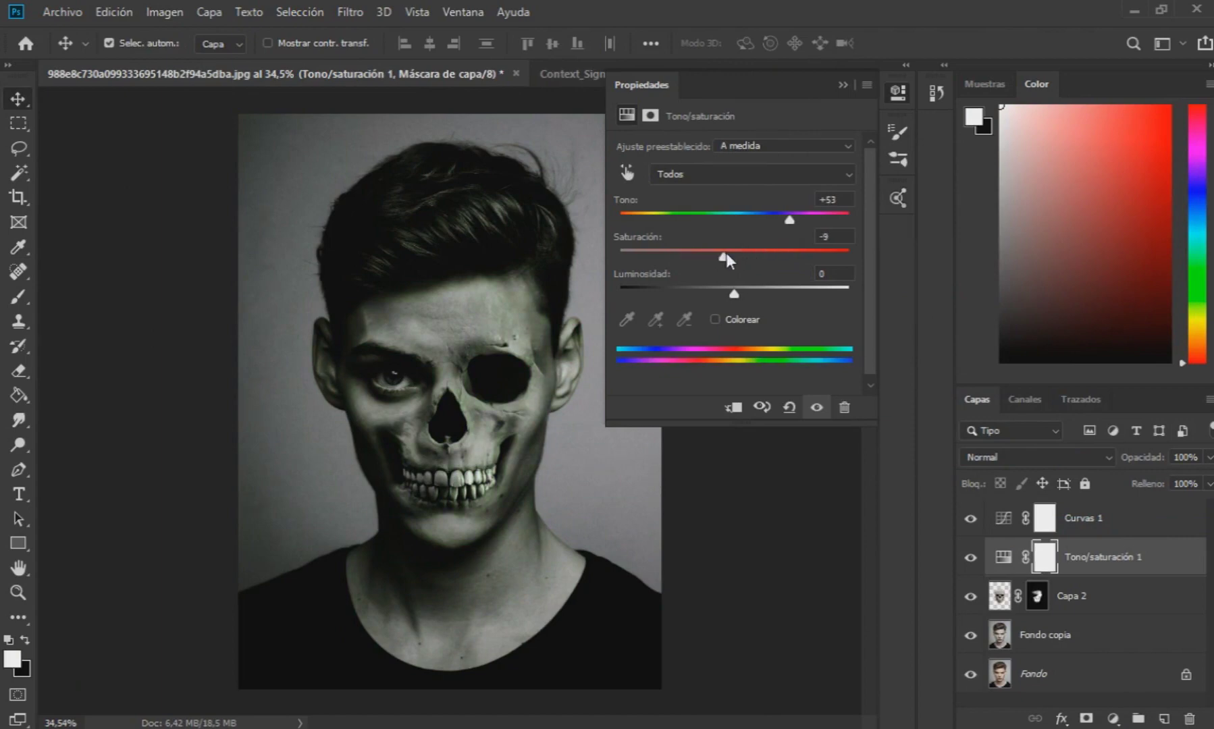
pyautogui.scroll(-1, 794, 226)
pyautogui.moveTo(804, 220); pyautogui.dragTo(774, 213)
pyautogui.click(775, 241)
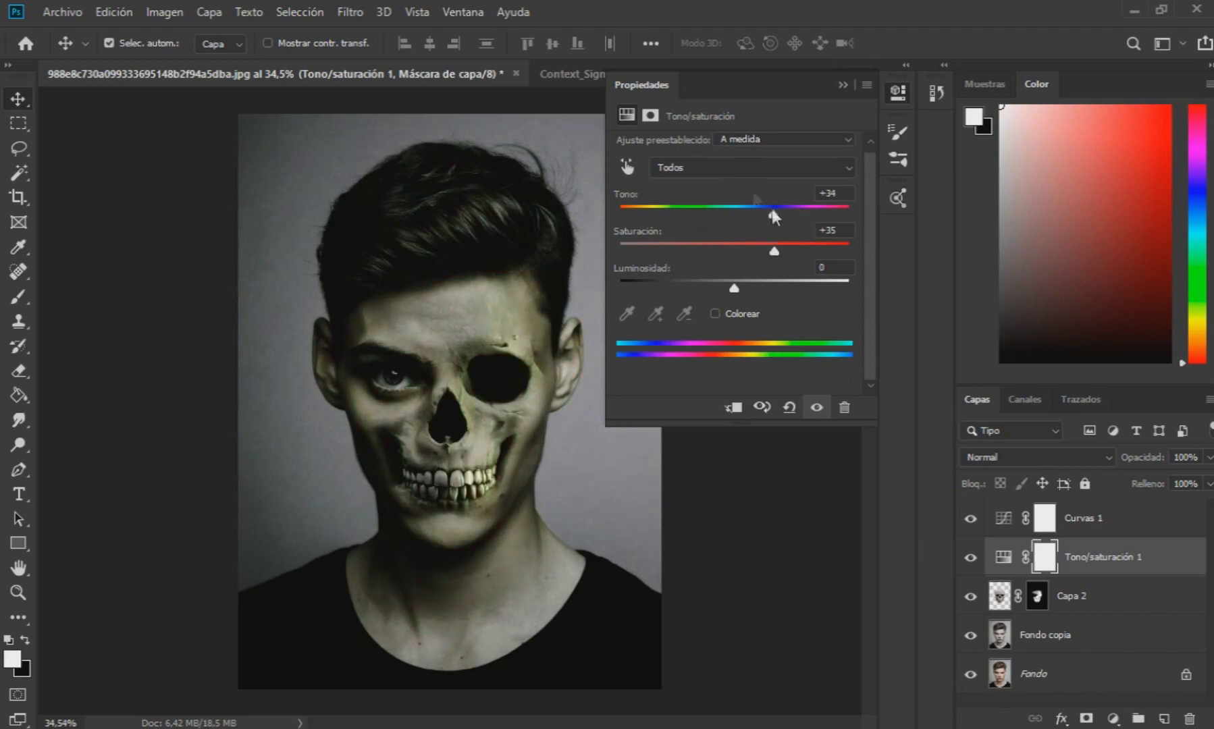
# Step: Invert the Tono/saturación 1 mask and paint the tint faintly onto the cheek and jaw with white at 13% brush opacity
pyautogui.hotkey('ctrl', 'i')
pyautogui.click(19, 297)
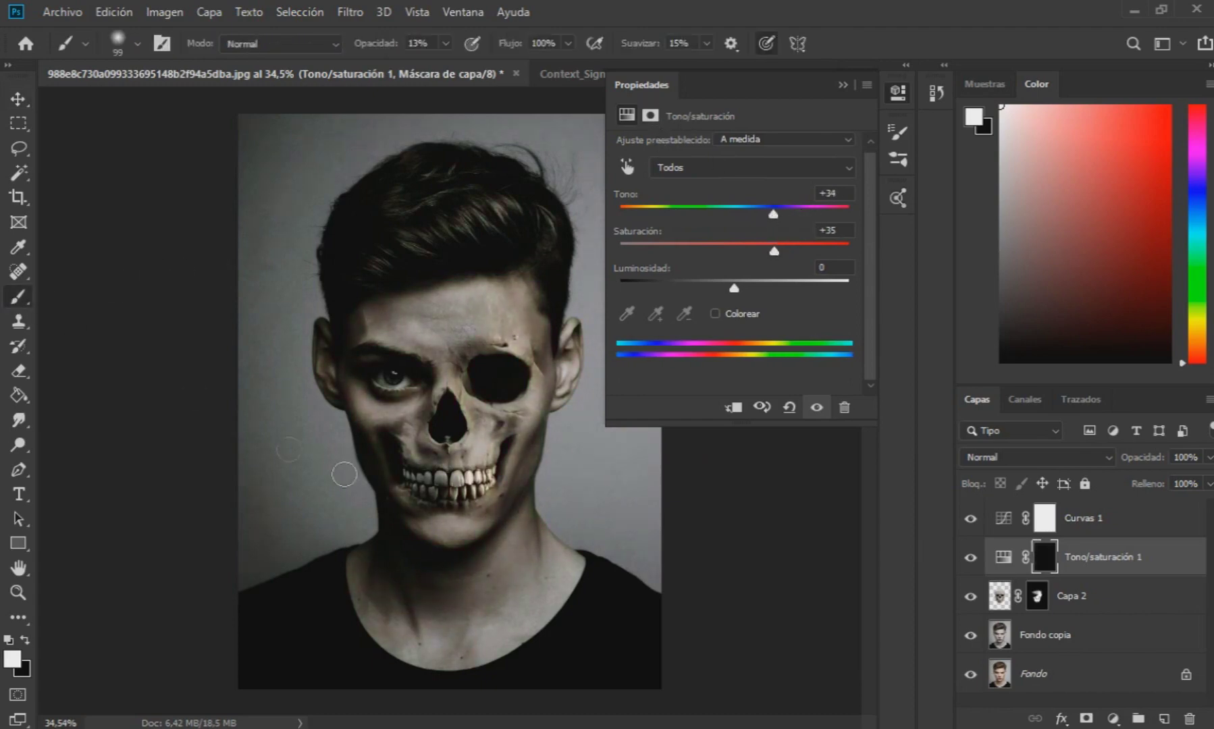
pyautogui.click(26, 640)
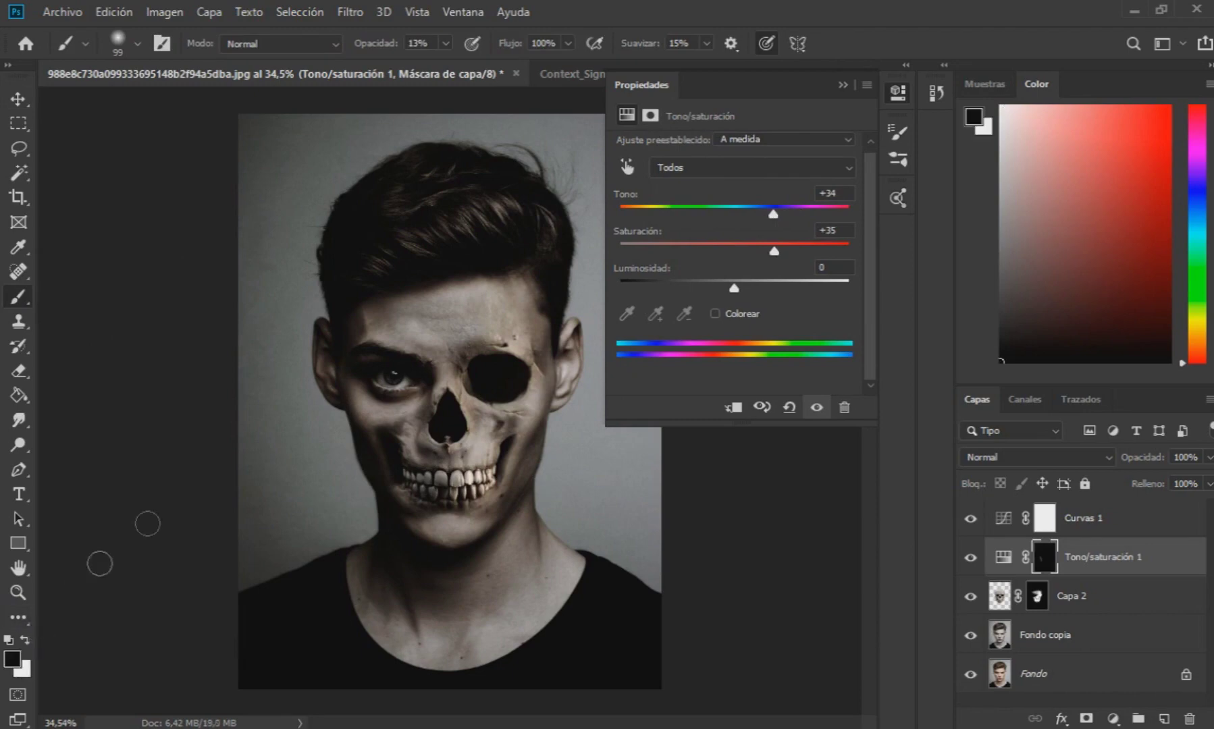
pyautogui.press('x')
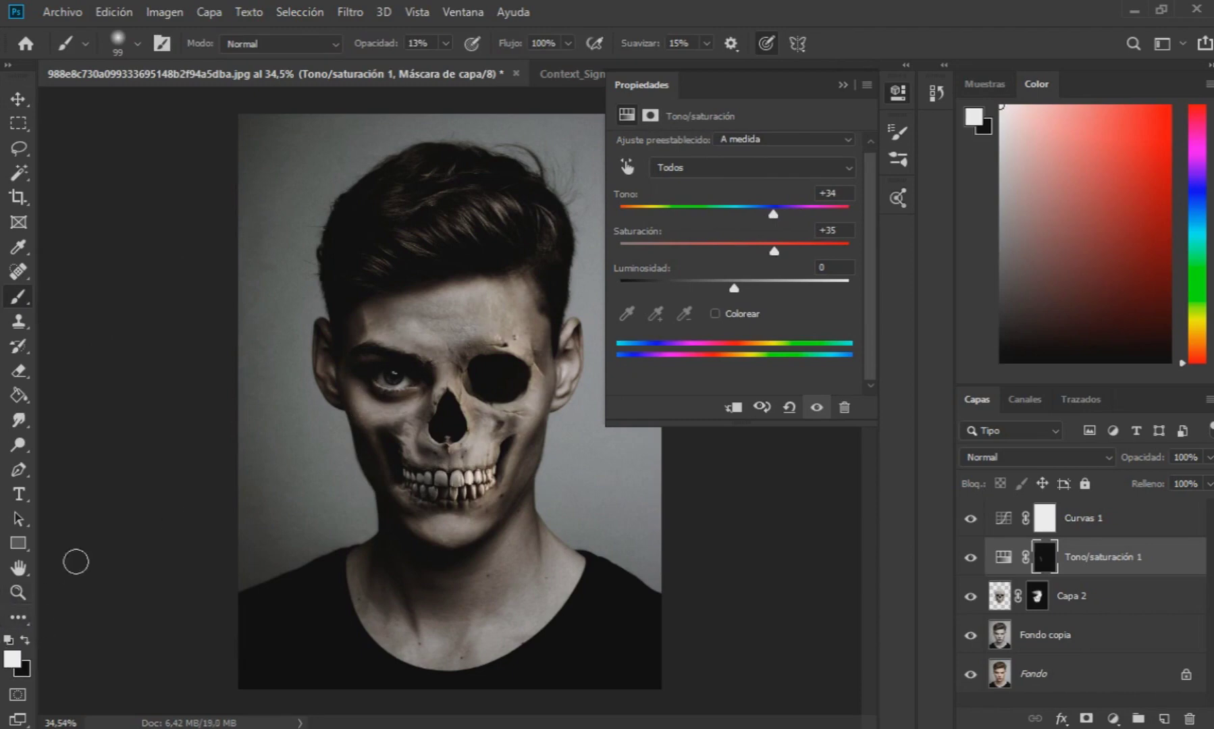
pyautogui.scroll(9, 516, 398)
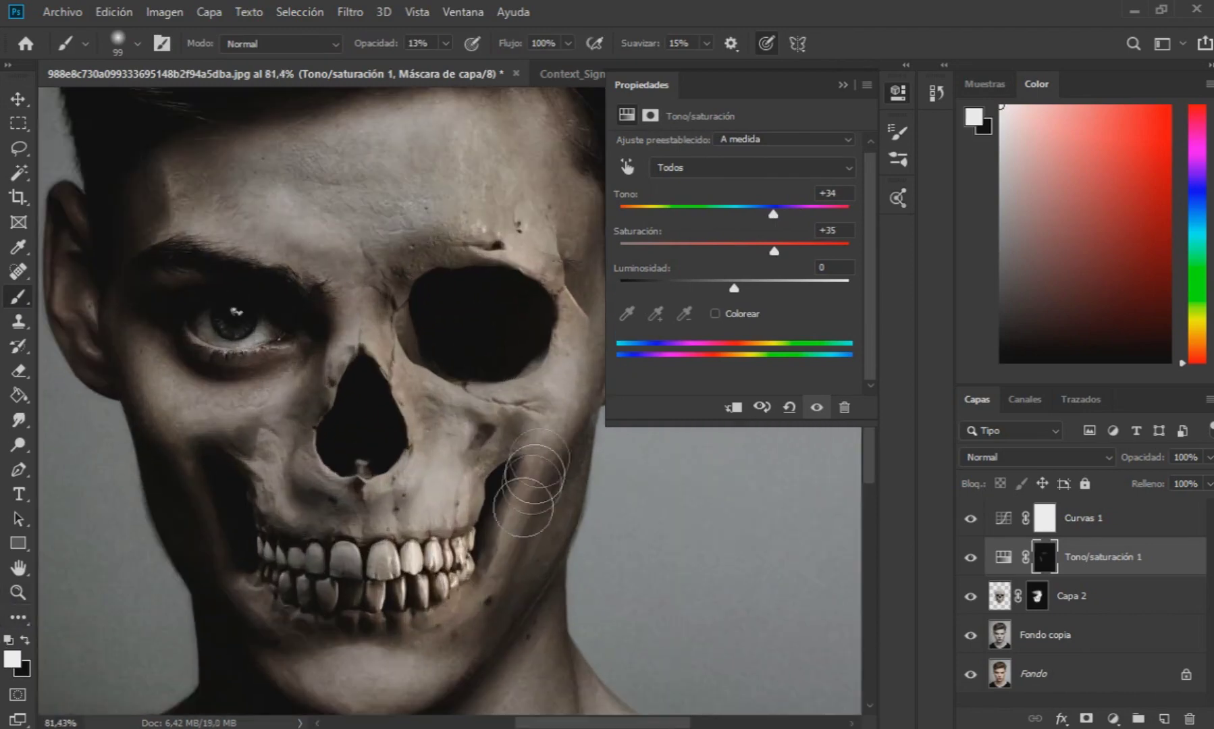
pyautogui.moveTo(532, 482); pyautogui.dragTo(503, 592)
pyautogui.click(843, 84)
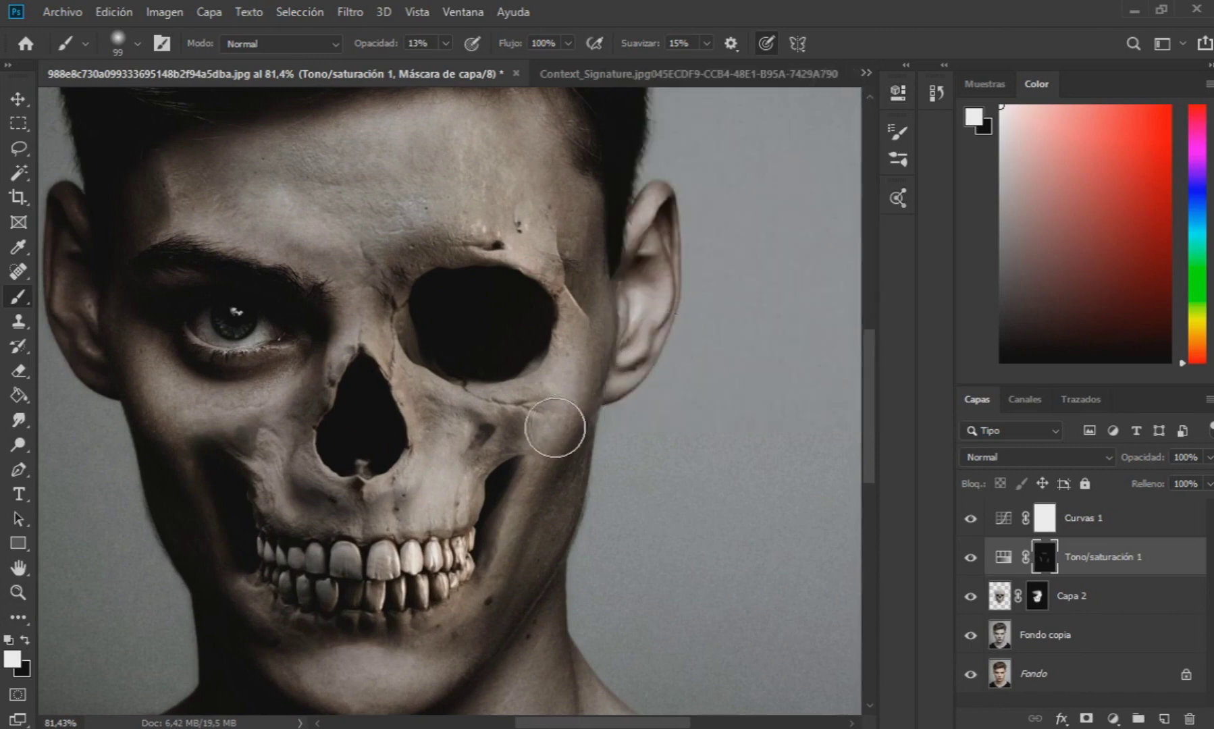
# Step: Try painting the tint more strongly over the forehead, eye socket, cheek and jaw of the skull side at 62% brush opacity
pyautogui.click(489, 65)
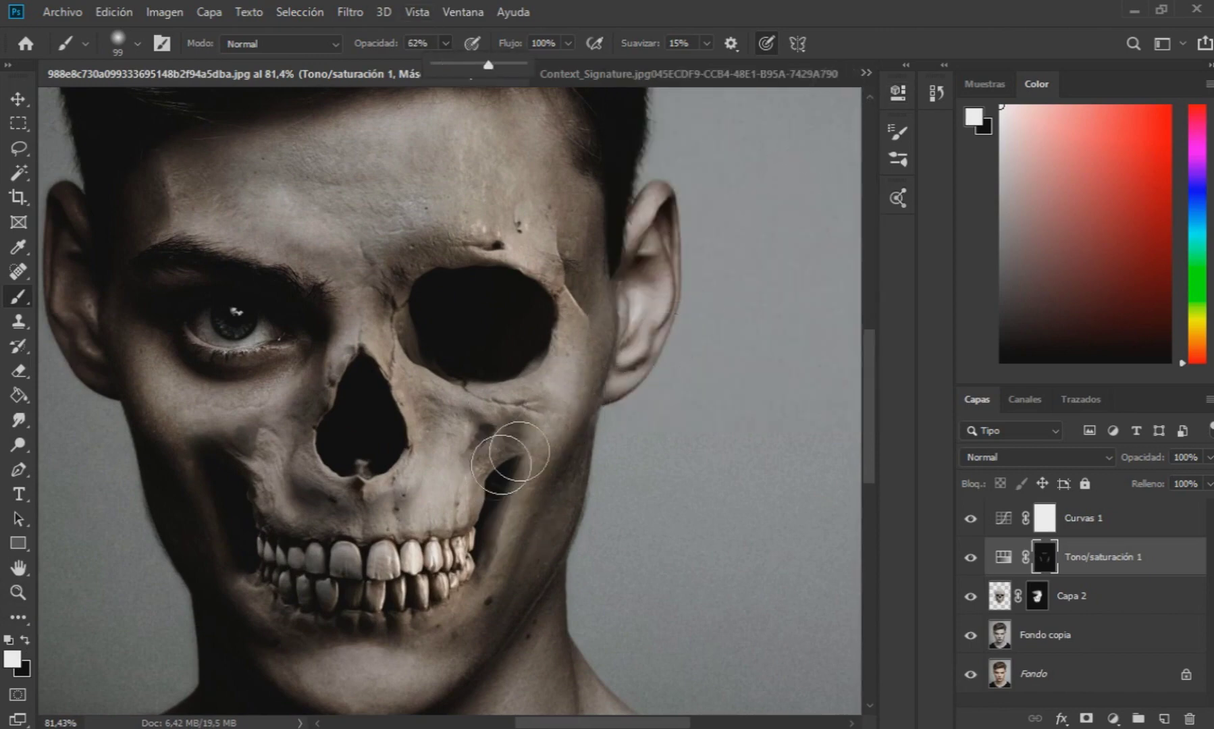
pyautogui.moveTo(511, 465)
pyautogui.mouseDown()
pyautogui.moveTo(443, 658)
pyautogui.moveTo(532, 484)
pyautogui.moveTo(363, 683)
pyautogui.moveTo(524, 588)
pyautogui.moveTo(591, 367)
pyautogui.moveTo(562, 491)
pyautogui.moveTo(577, 190)
pyautogui.moveTo(581, 239)
pyautogui.moveTo(506, 145)
pyautogui.moveTo(565, 192)
pyautogui.mouseUp()
pyautogui.scroll(-8, 604, 403)
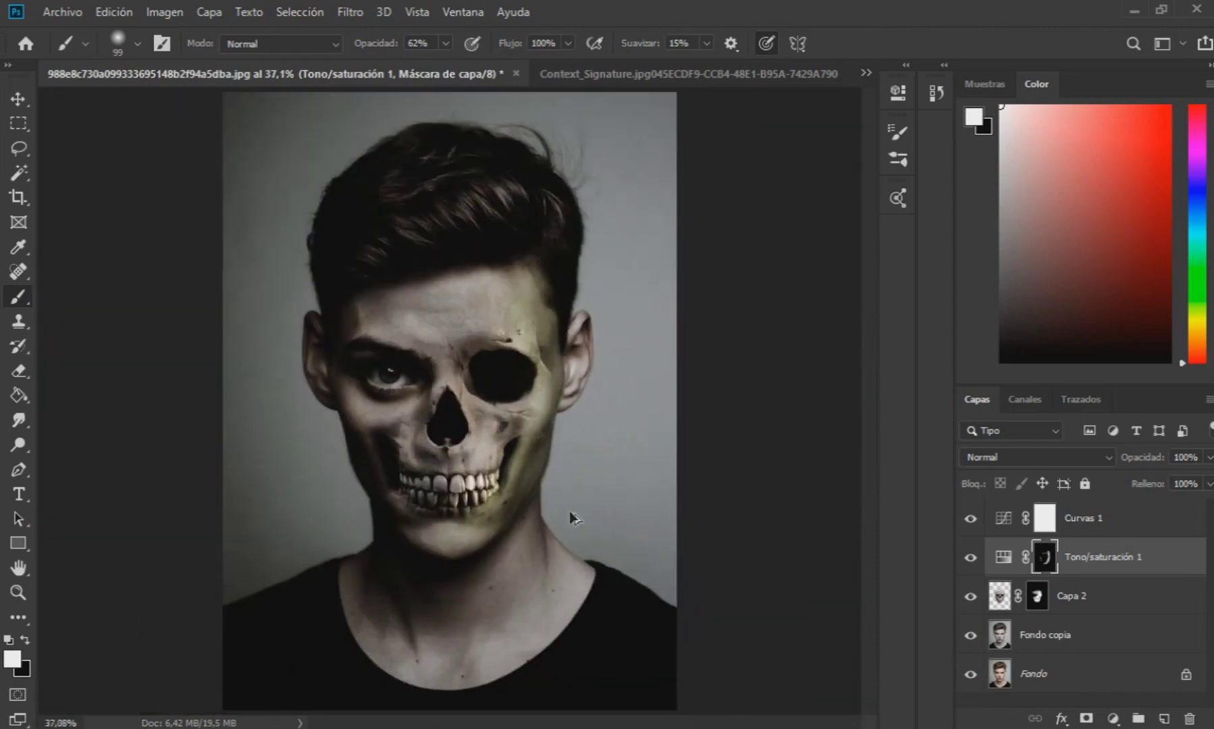
pyautogui.scroll(8, 571, 514)
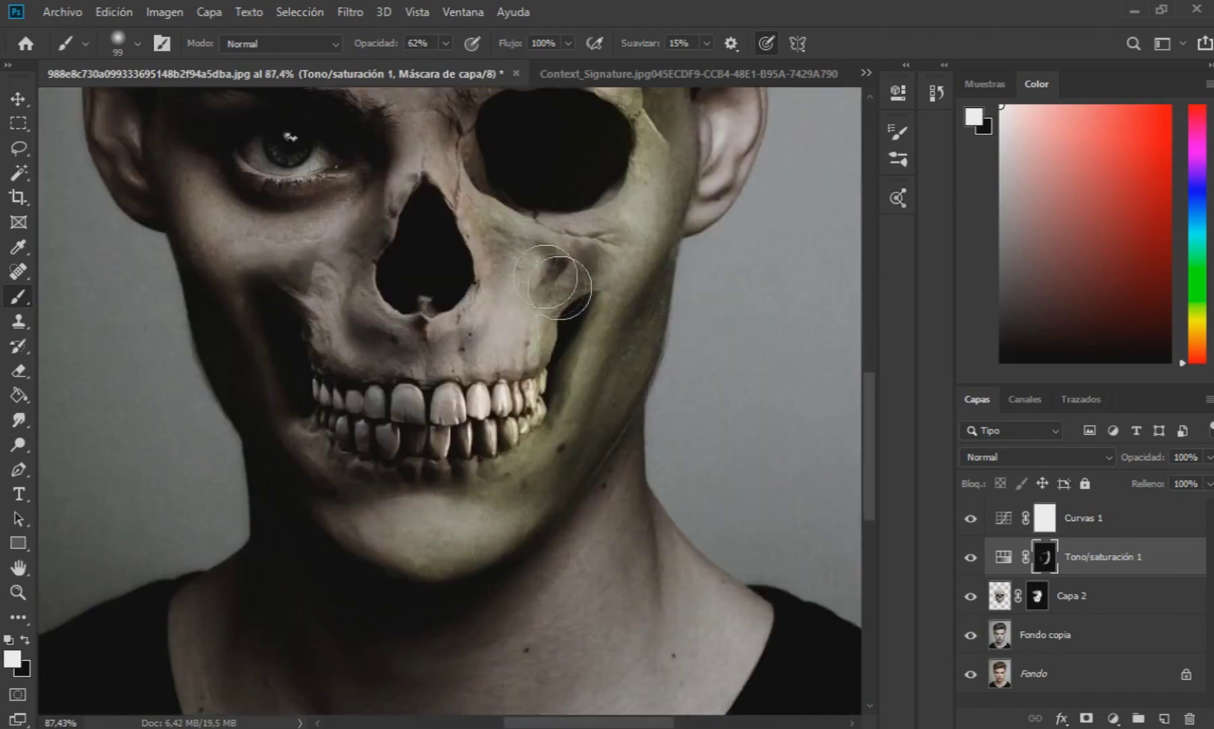
pyautogui.scroll(3, 542, 255)
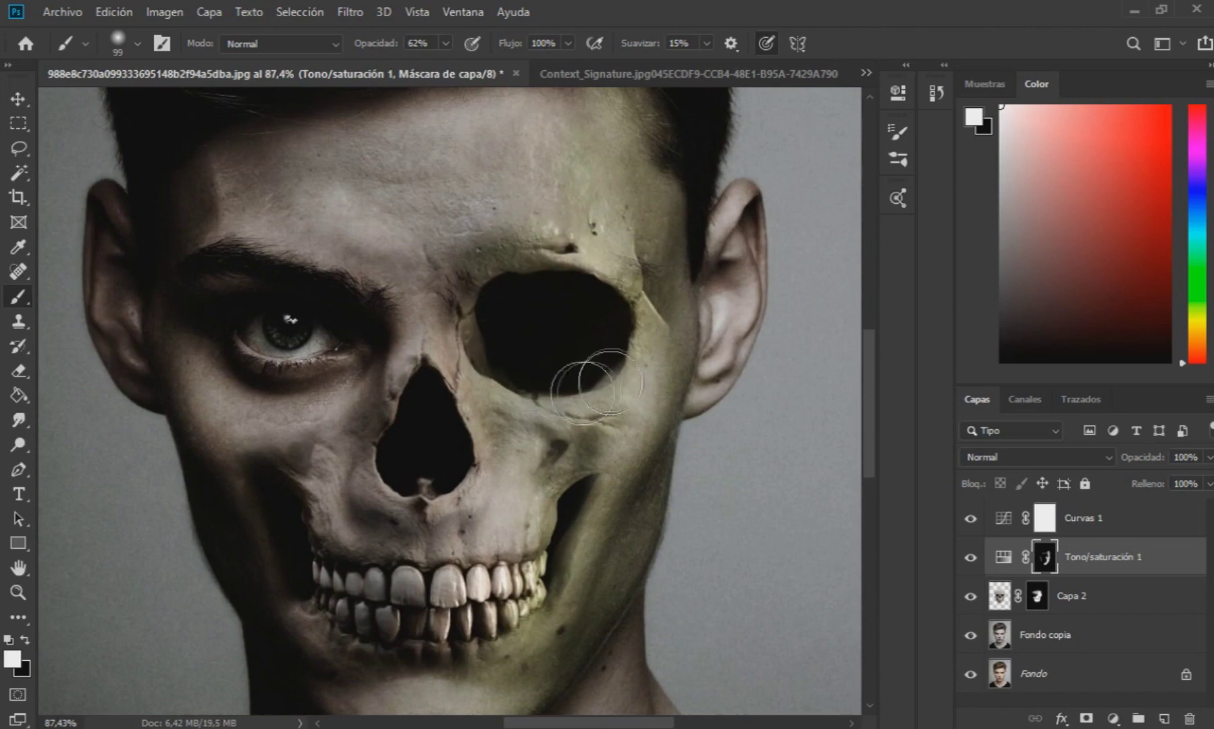
# Step: Set the brush to 27% opacity and 159 px, and paint the tint over the forehead, cheeks, jaw, ear and neck on the Tono/saturación 1 mask
pyautogui.click(415, 65)
pyautogui.scroll(-7, 526, 206)
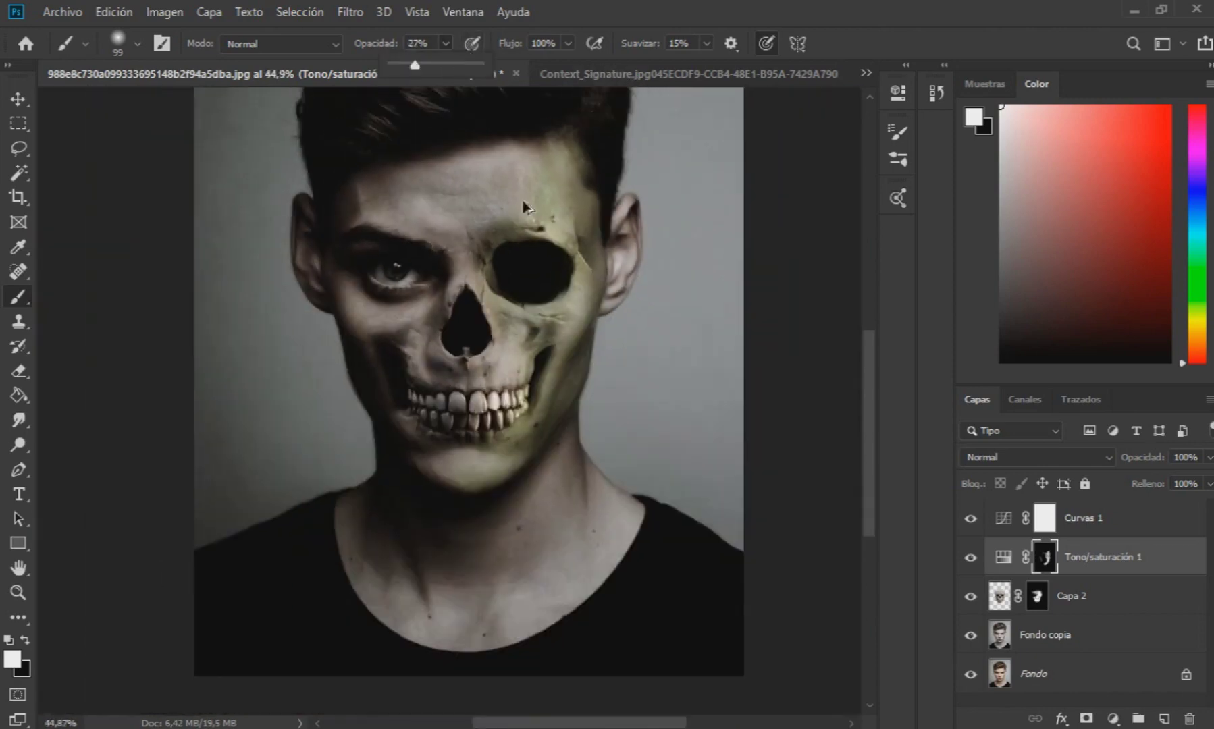
pyautogui.click(138, 44)
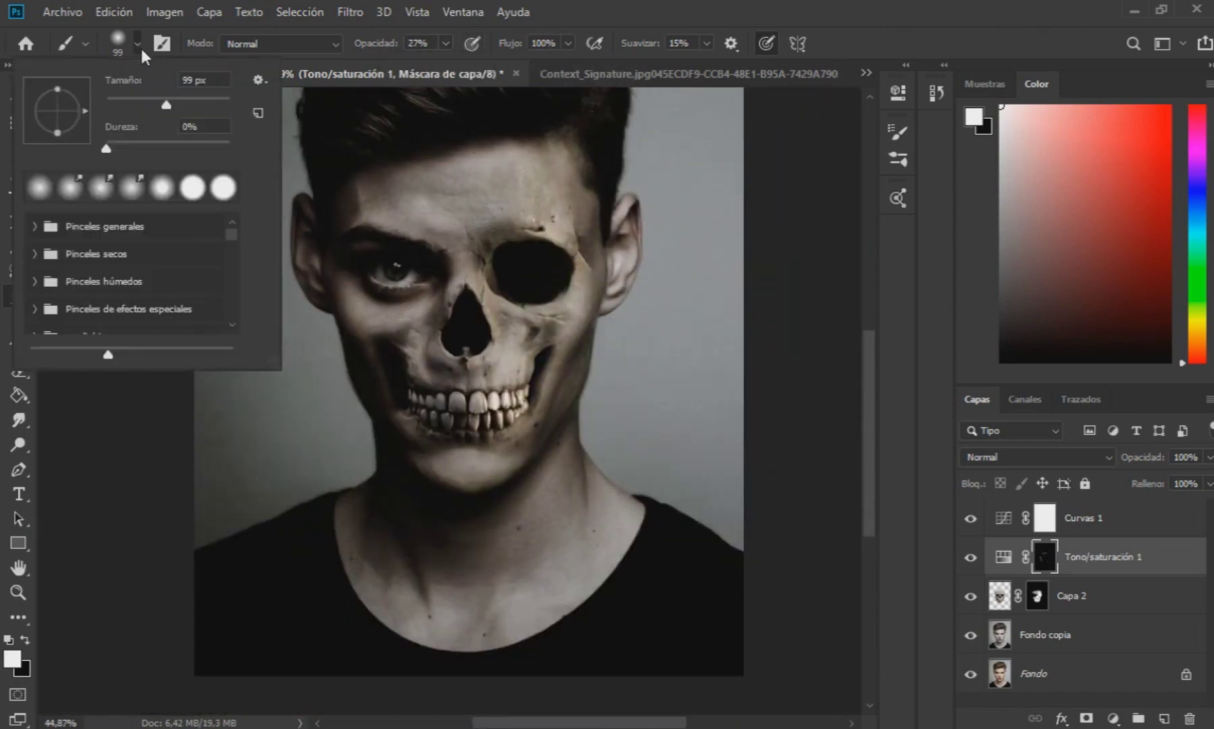
pyautogui.click(445, 44)
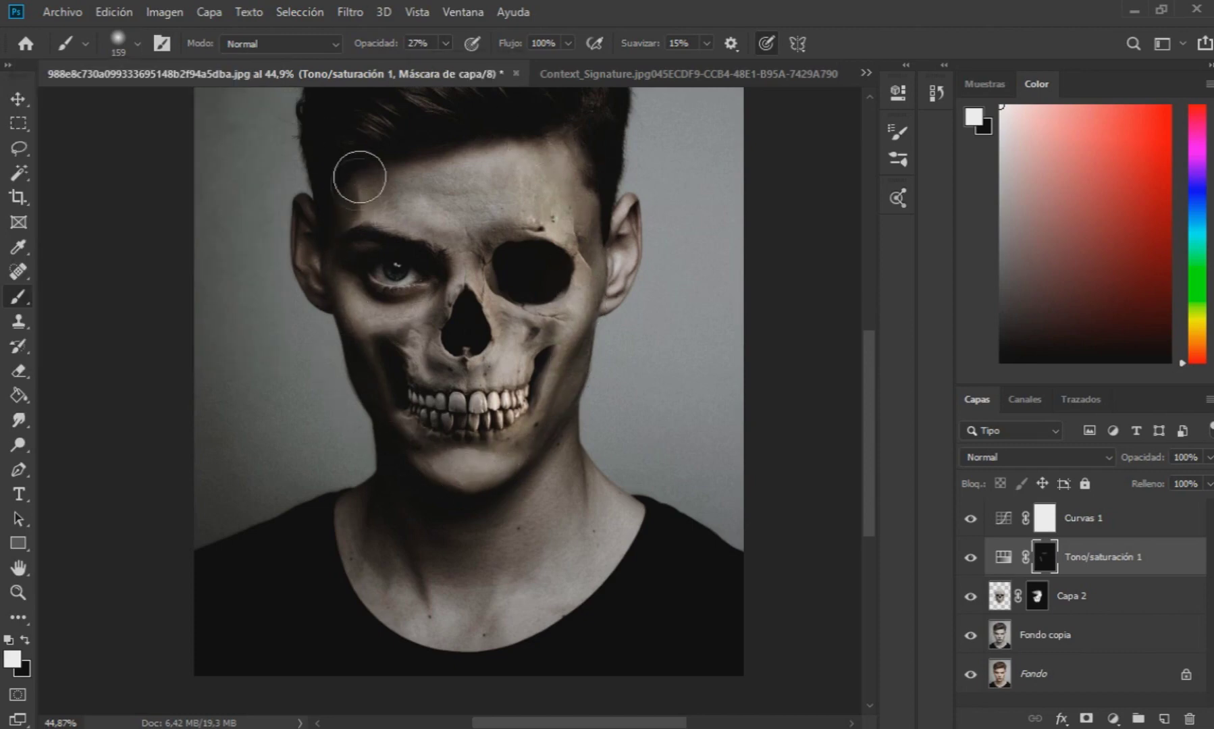
pyautogui.moveTo(366, 188)
pyautogui.mouseDown()
pyautogui.moveTo(541, 148)
pyautogui.moveTo(595, 249)
pyautogui.moveTo(563, 174)
pyautogui.moveTo(580, 373)
pyautogui.moveTo(552, 443)
pyautogui.mouseUp()
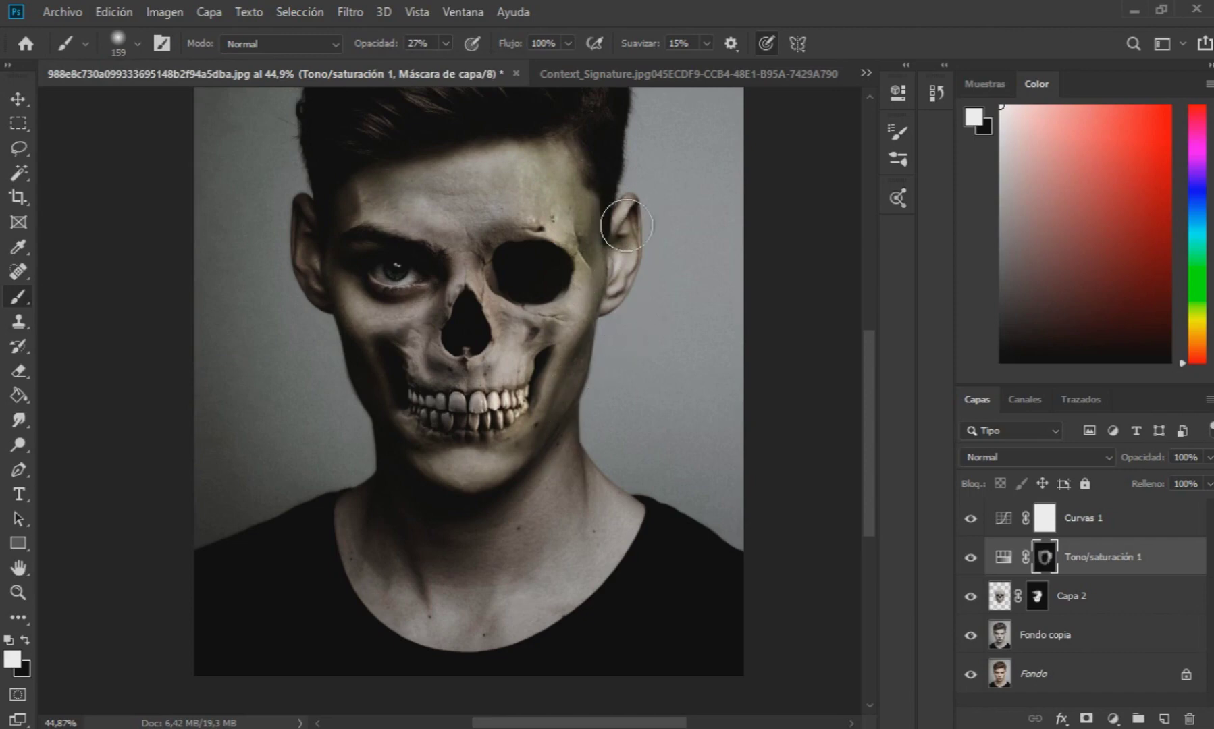
pyautogui.moveTo(627, 226)
pyautogui.mouseDown()
pyautogui.moveTo(465, 479)
pyautogui.moveTo(577, 408)
pyautogui.mouseUp()
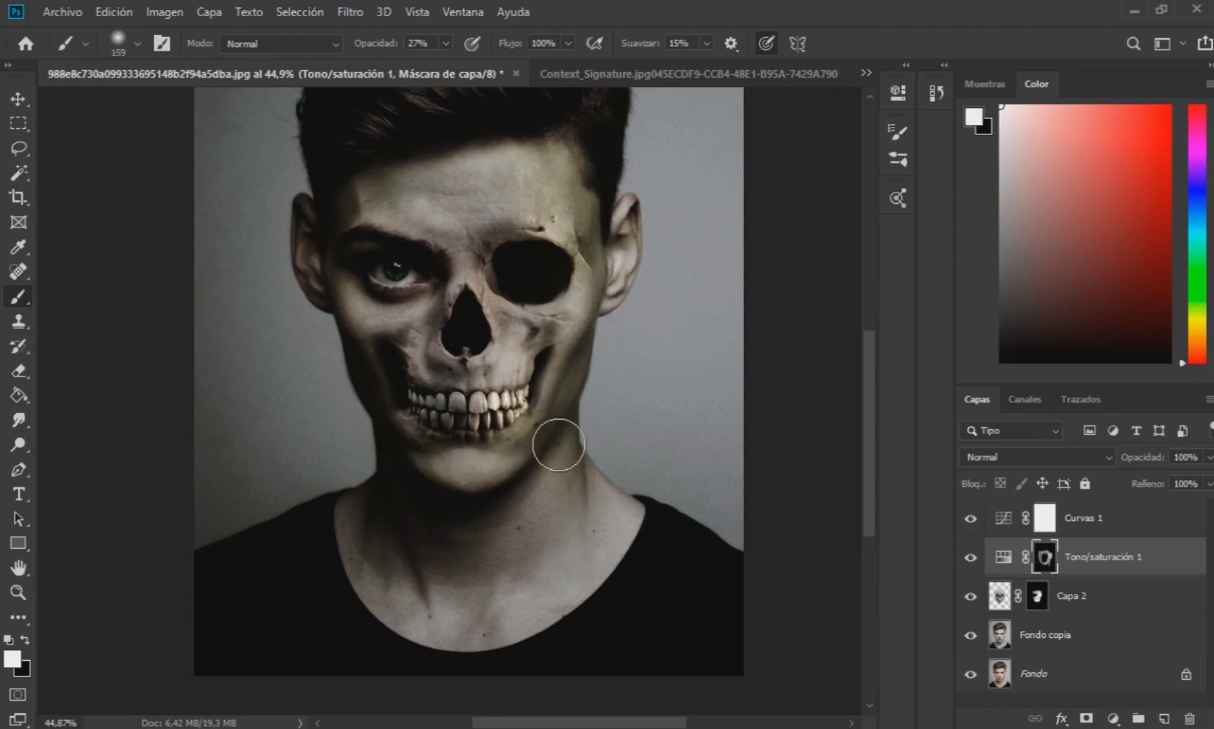
pyautogui.scroll(-3, 588, 509)
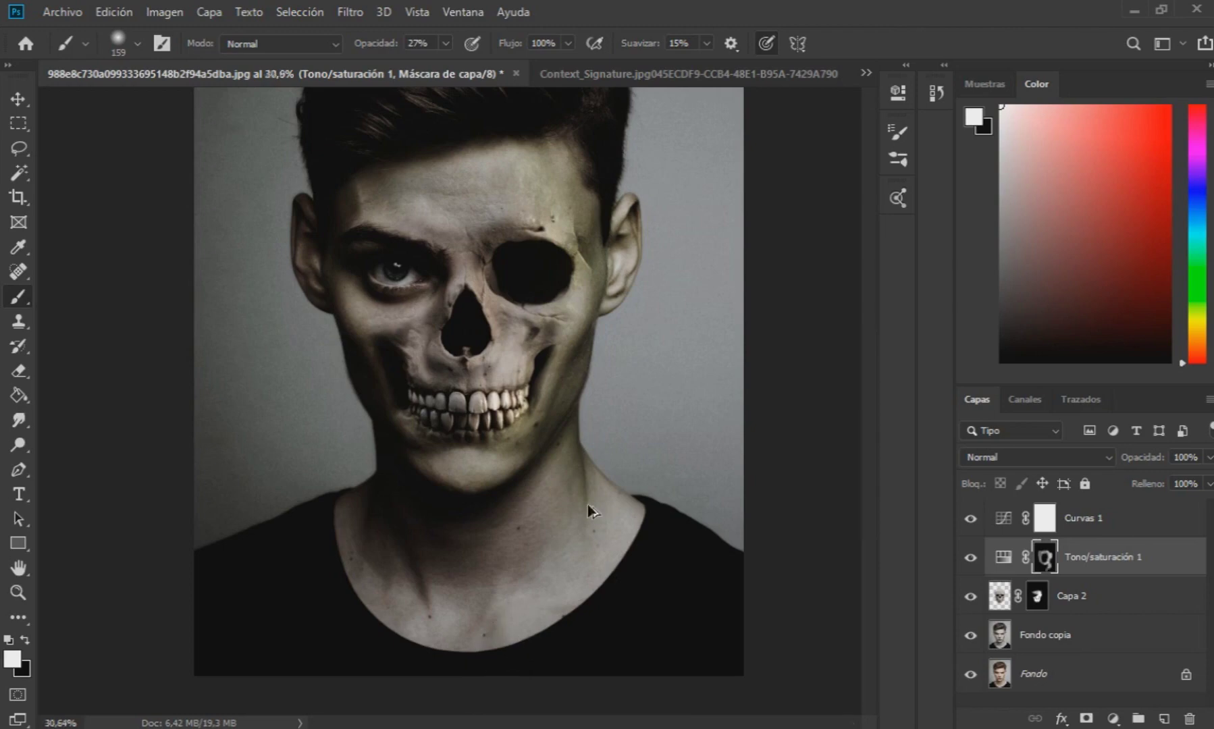
# Step: Lower the brush opacity to 10% and softly build up the tint along the side of the face and jaw
pyautogui.scroll(5, 524, 486)
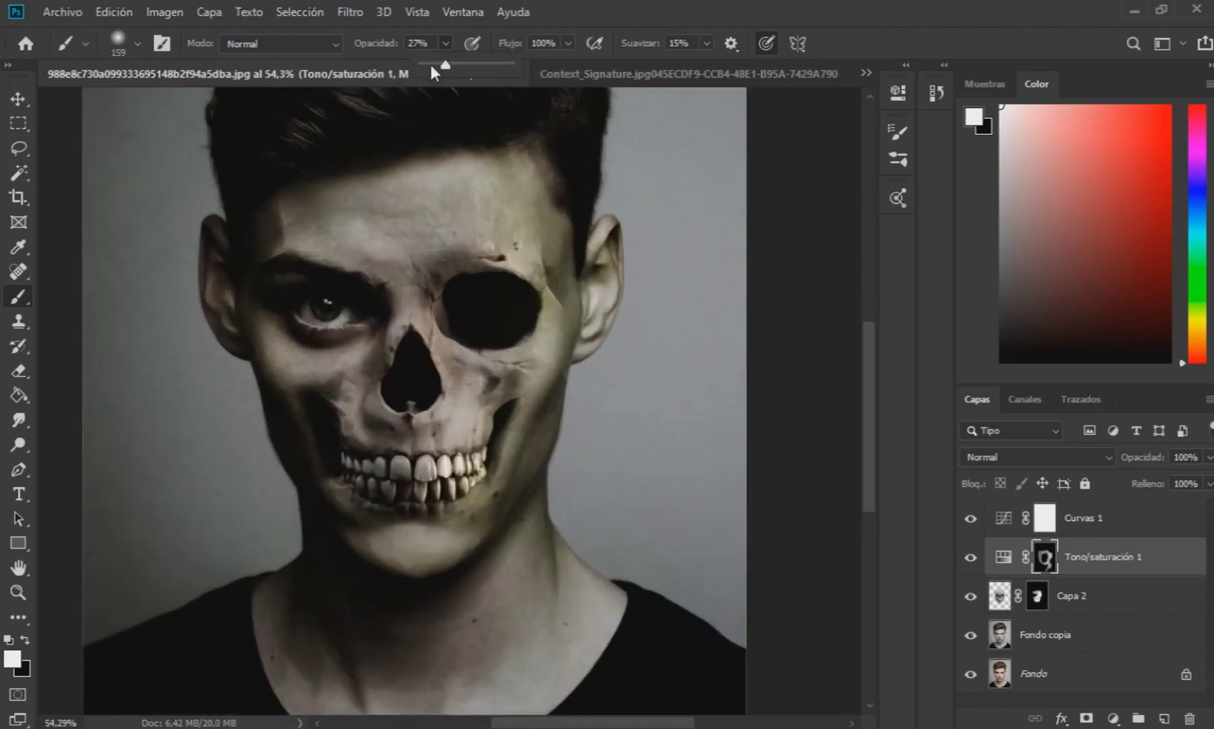
pyautogui.moveTo(430, 62); pyautogui.dragTo(428, 62)
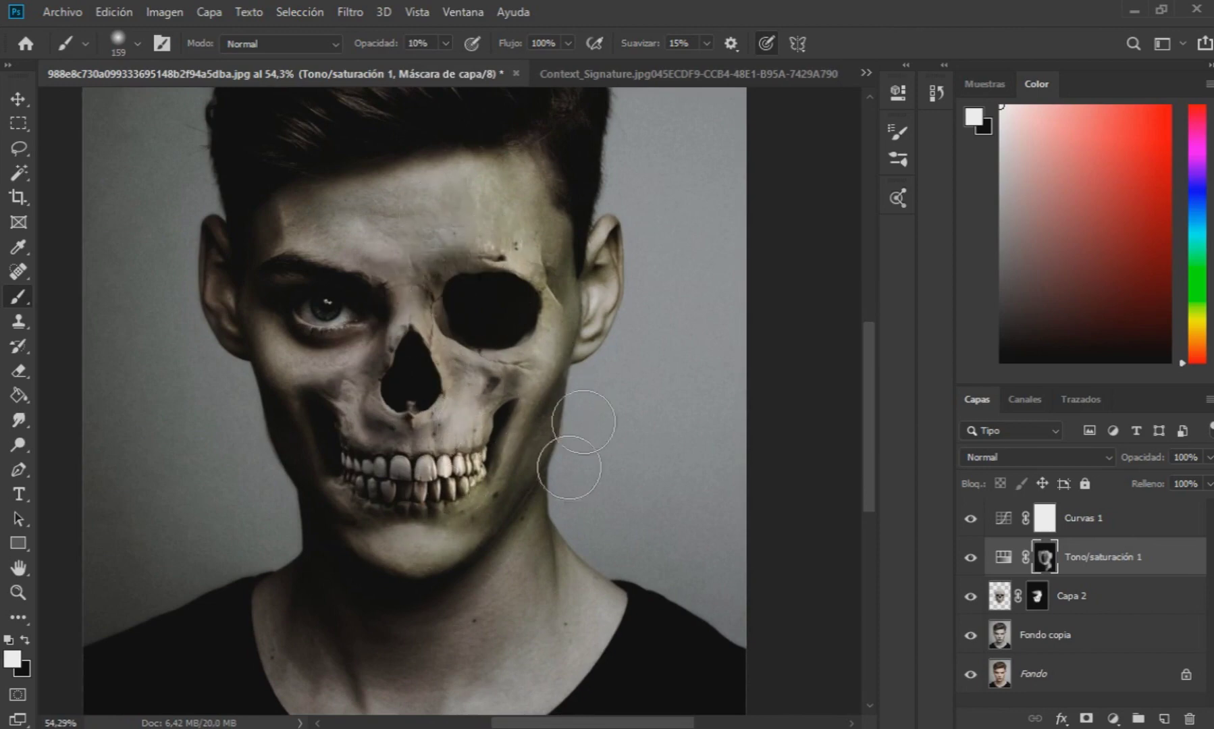
# Step: Reduce the Tono/saturación 1 layer's opacity to 48%, switch to the Move tool and review the finished portrait
pyautogui.scroll(-5, 622, 604)
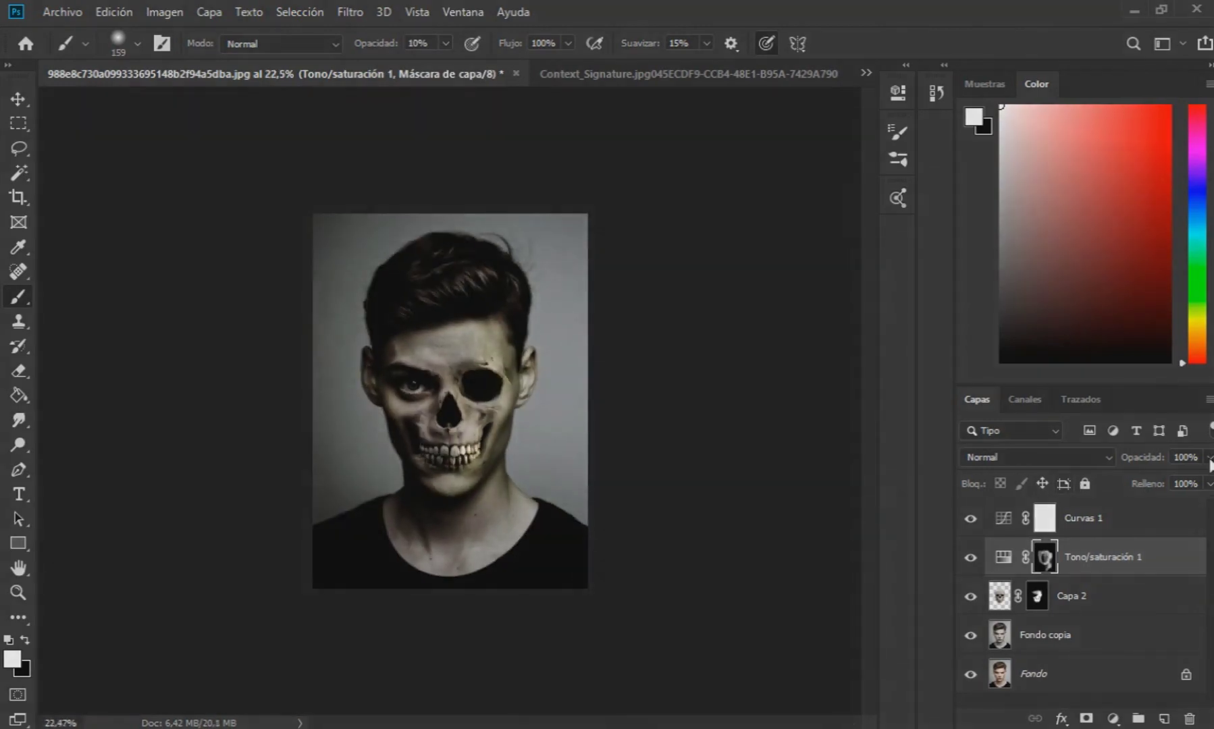
pyautogui.scroll(4, 444, 500)
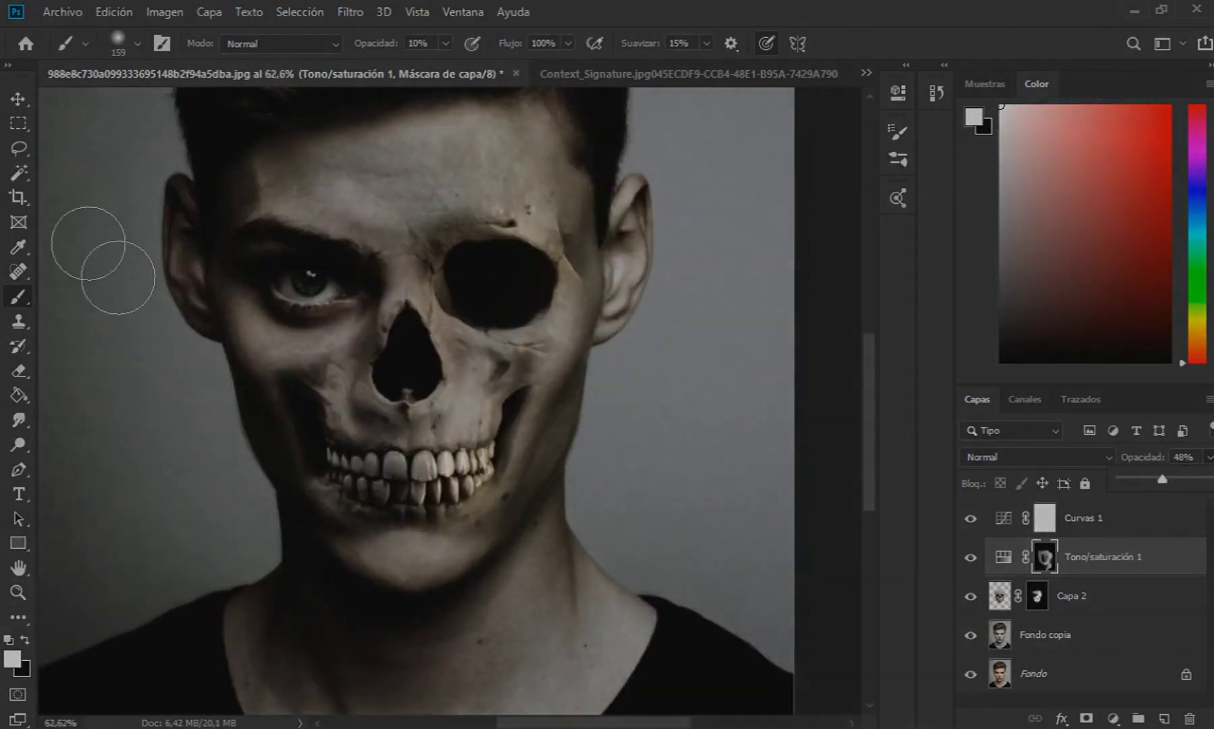
pyautogui.click(18, 99)
pyautogui.scroll(-5, 466, 388)
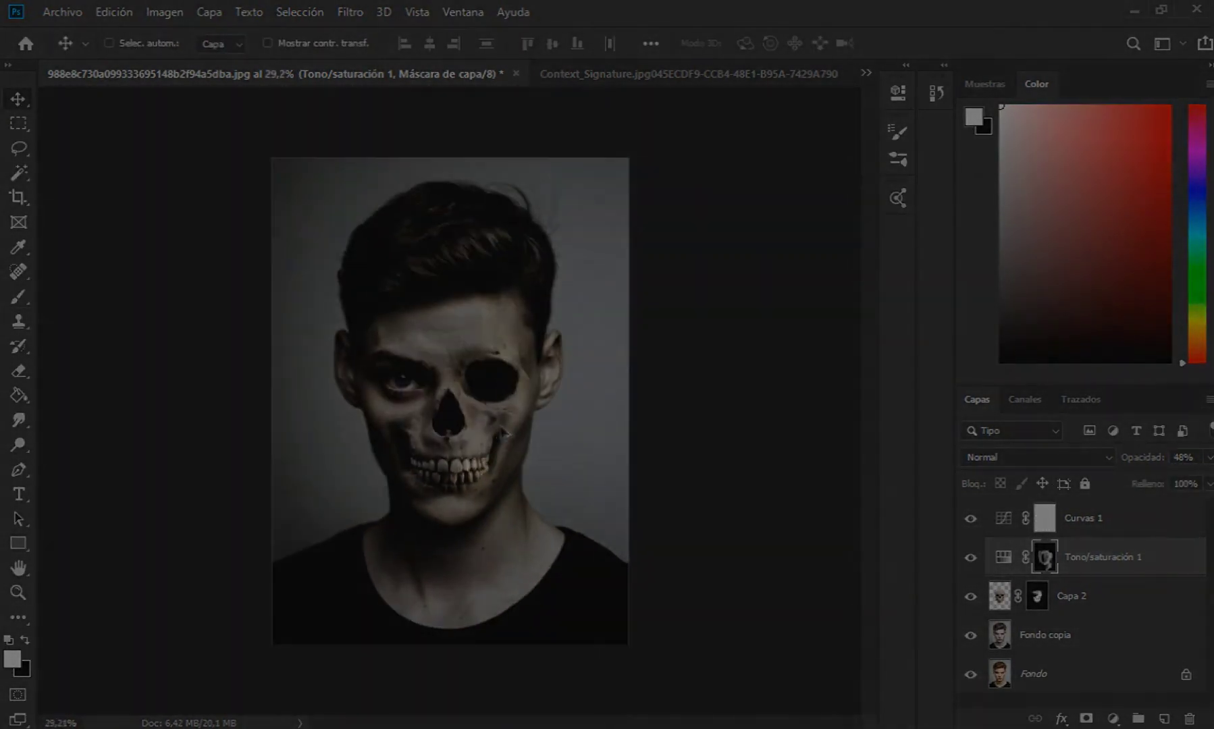
pyautogui.scroll(4, 419, 419)
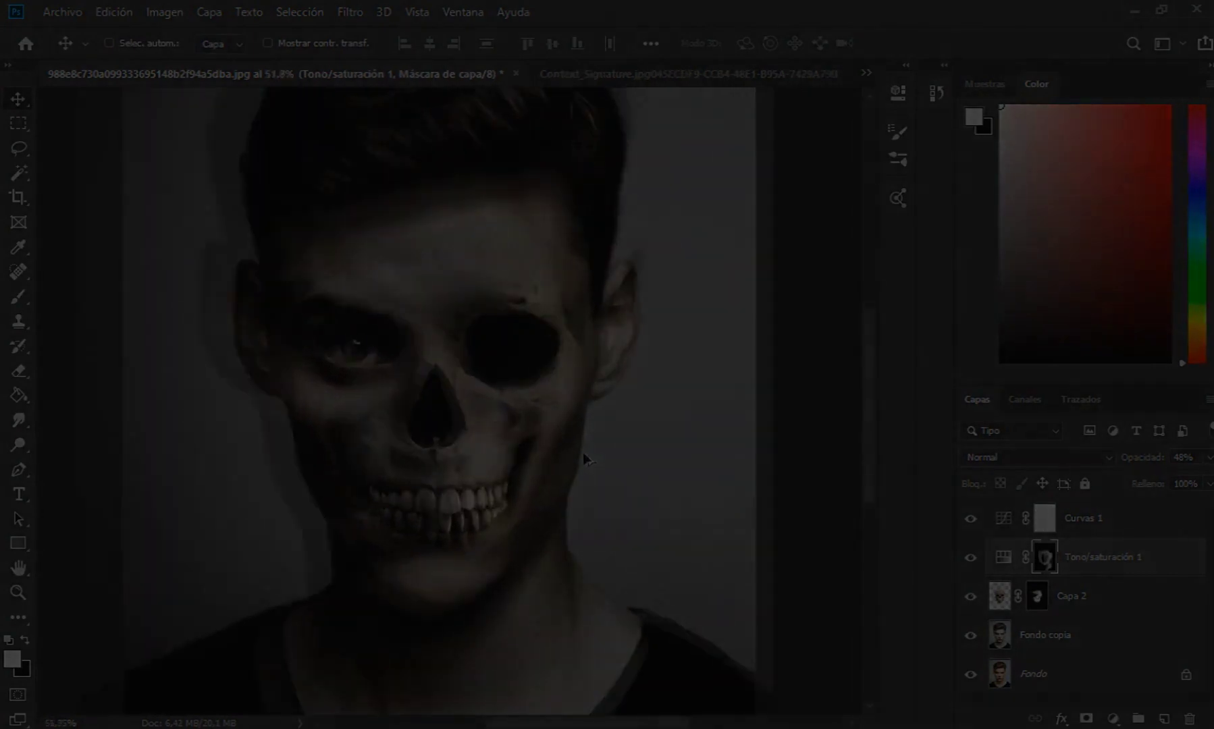
pyautogui.scroll(-2, 768, 551)
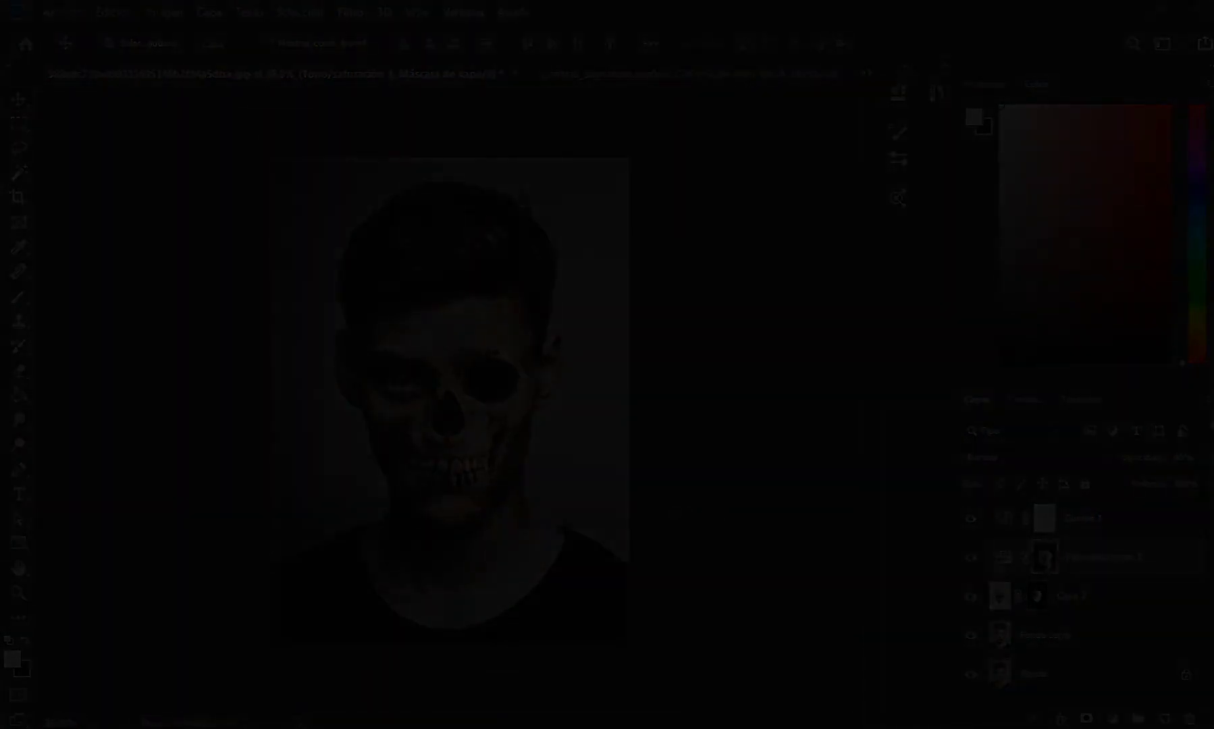